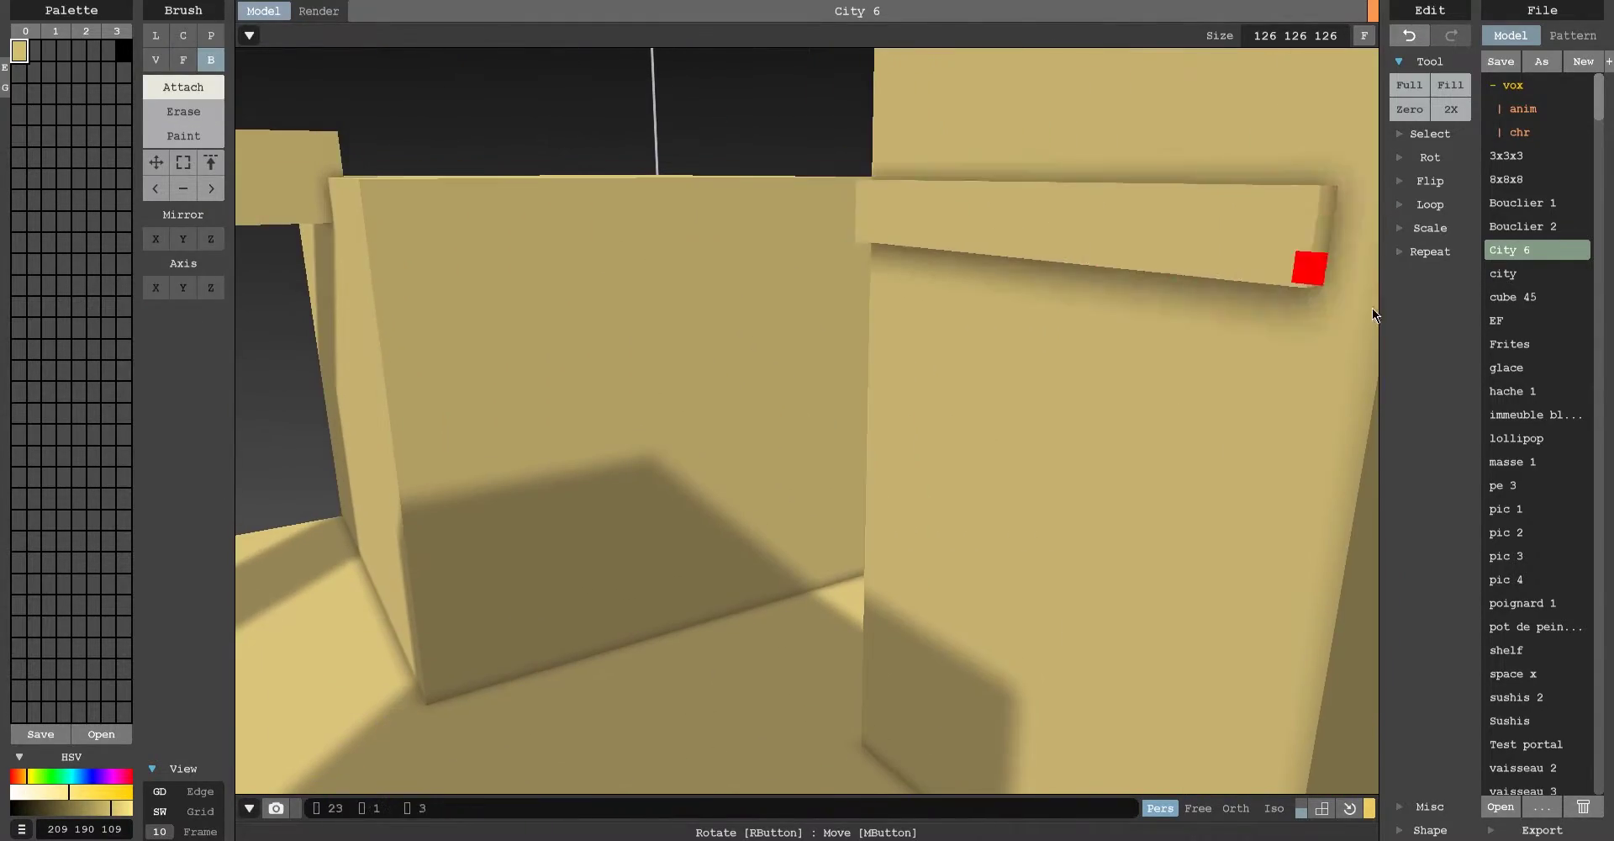
# Attach a flat circular disc above the city and box-erase most of it to leave a stepped arc.
pyautogui.press('f')
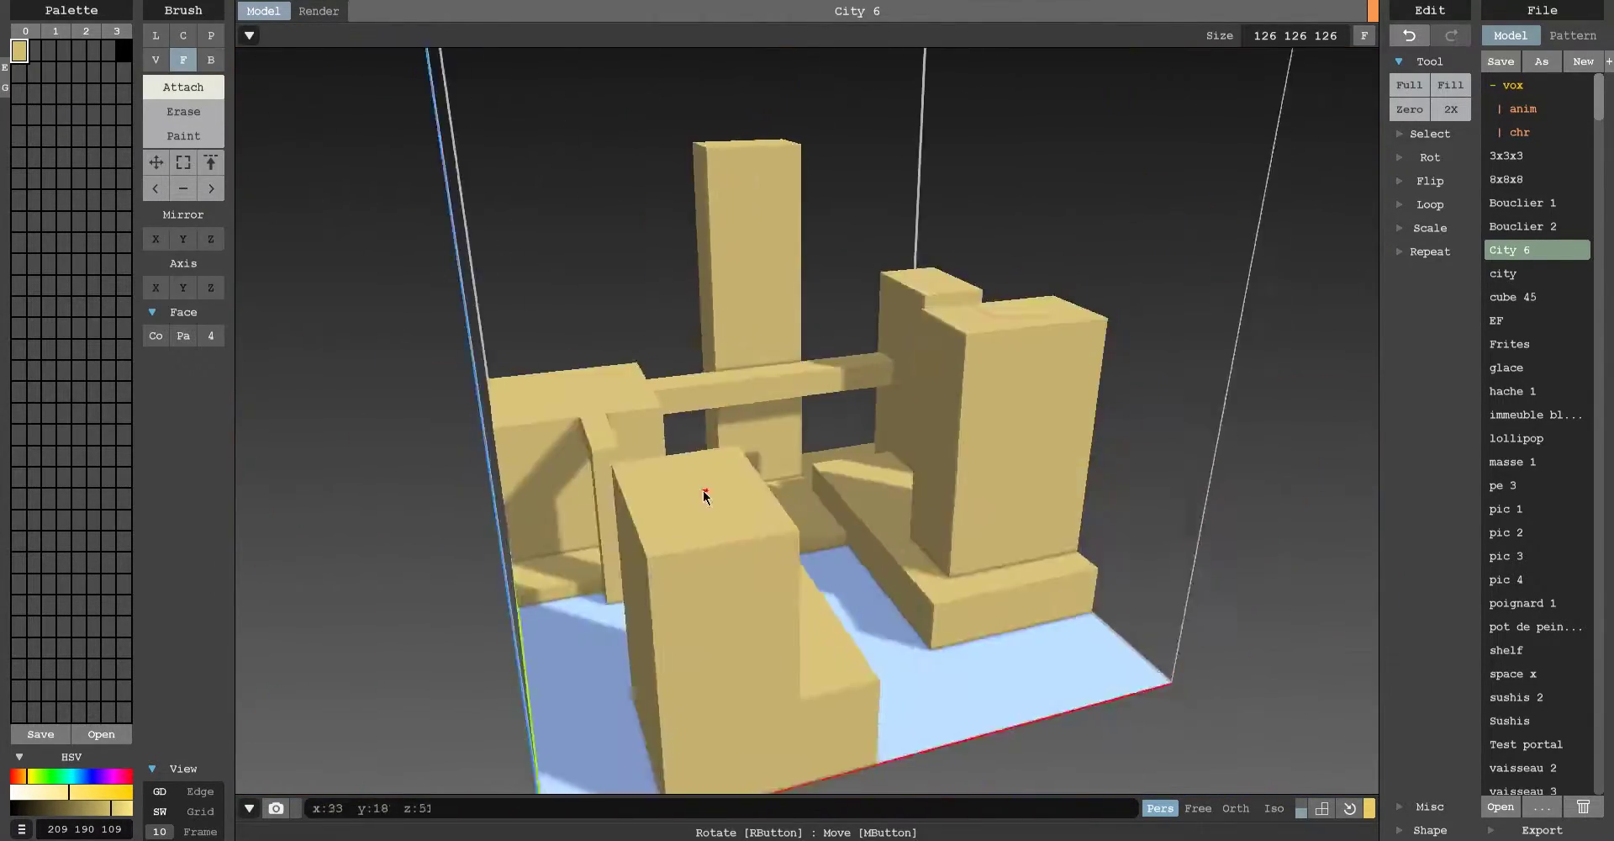
pyautogui.press('c')
pyautogui.press('f')
pyautogui.press('e')
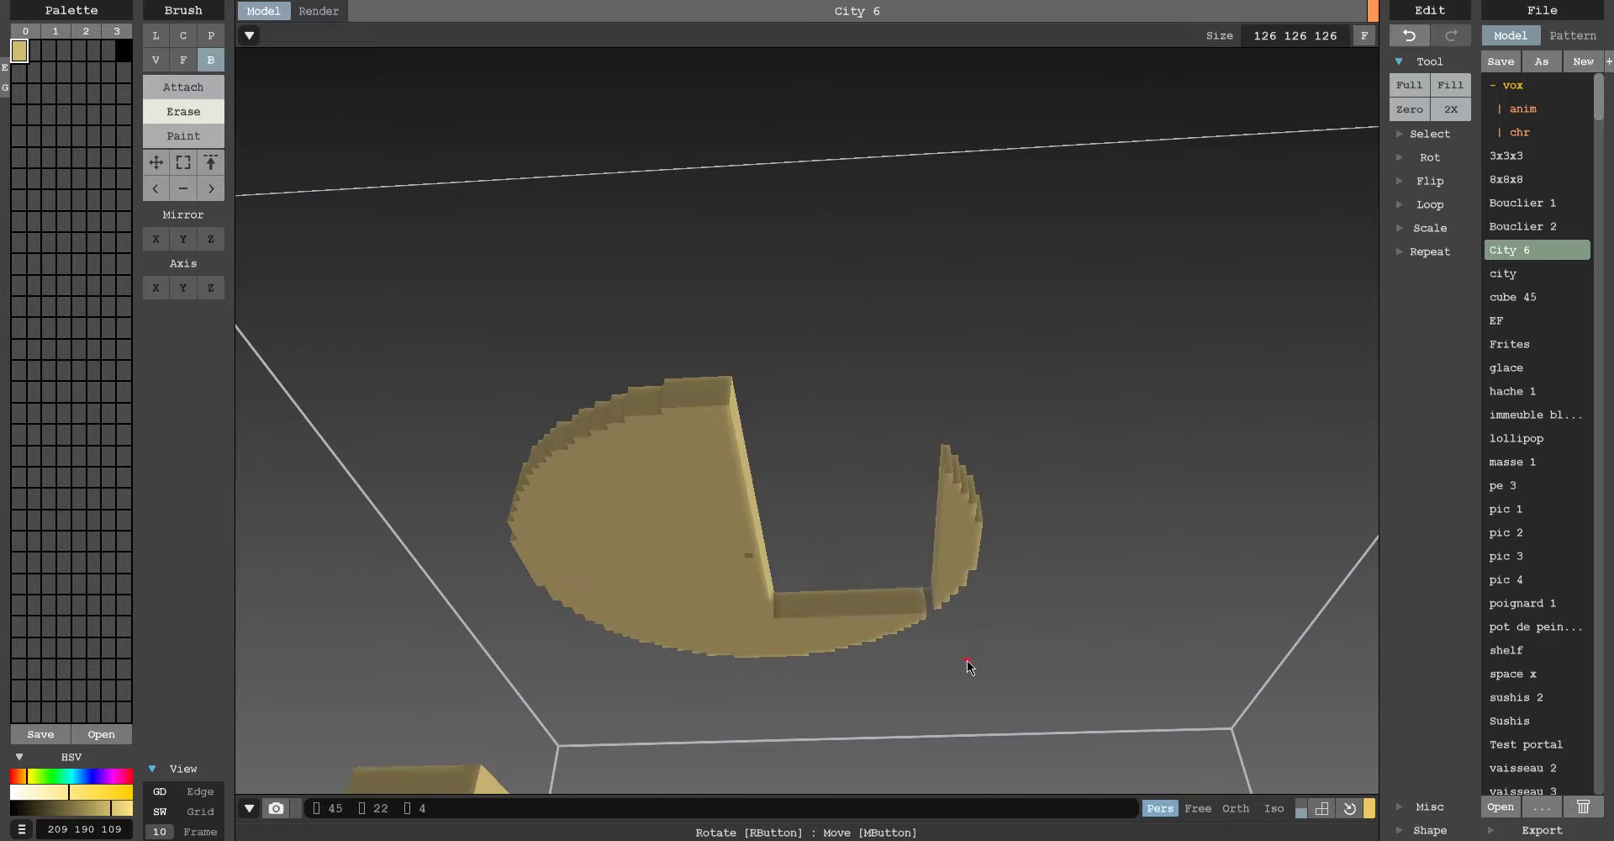
pyautogui.press('b')
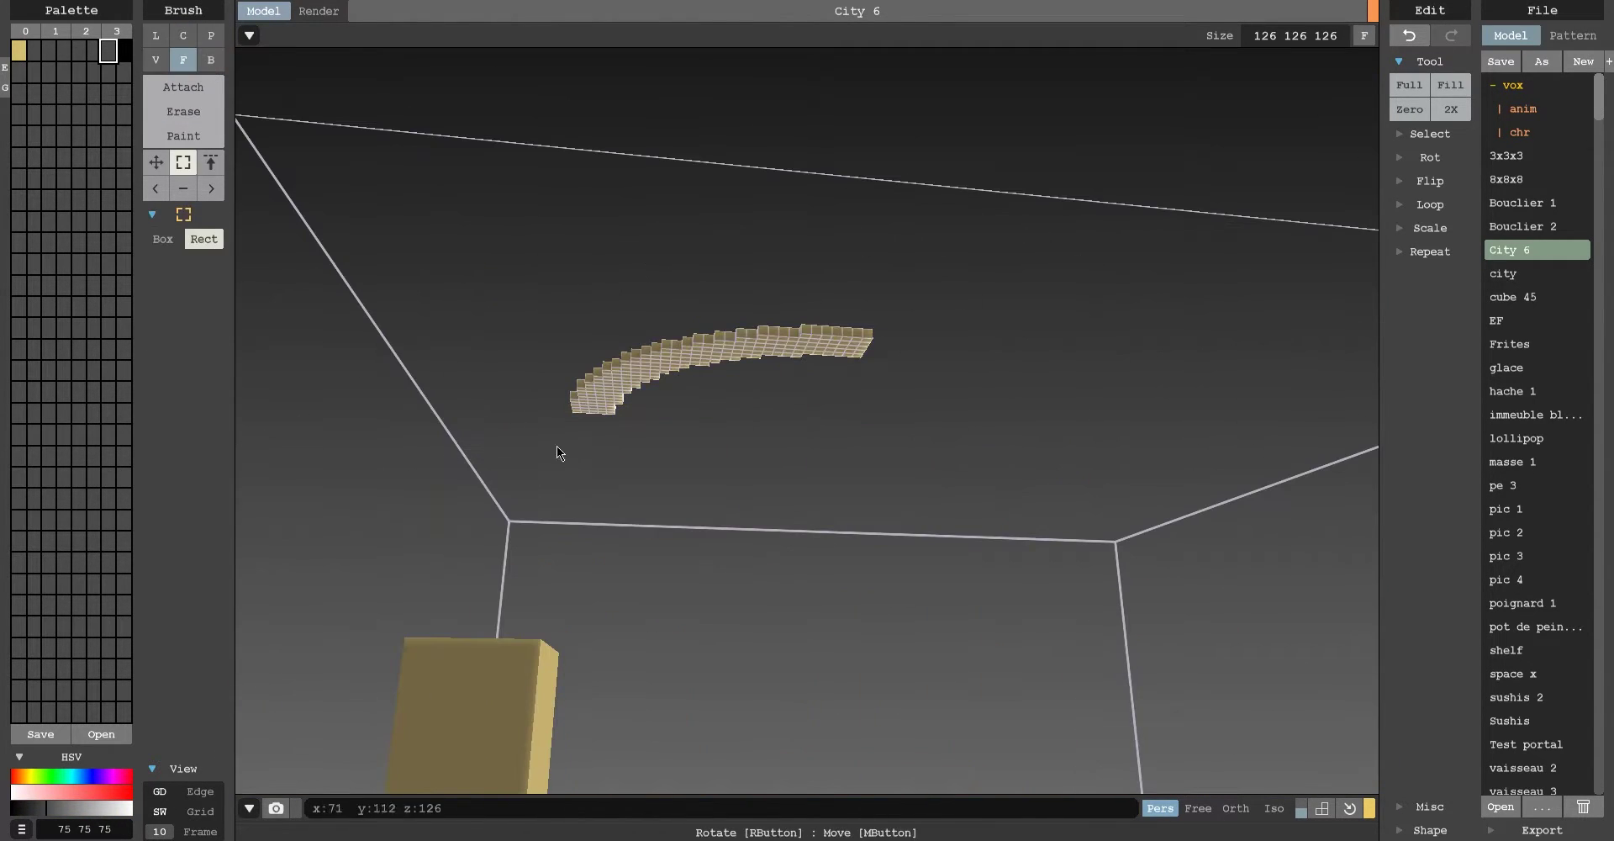
# Turn the selected voxel arc upright and move it beside the tower as an arch.
pyautogui.press('a')
pyautogui.press('f')
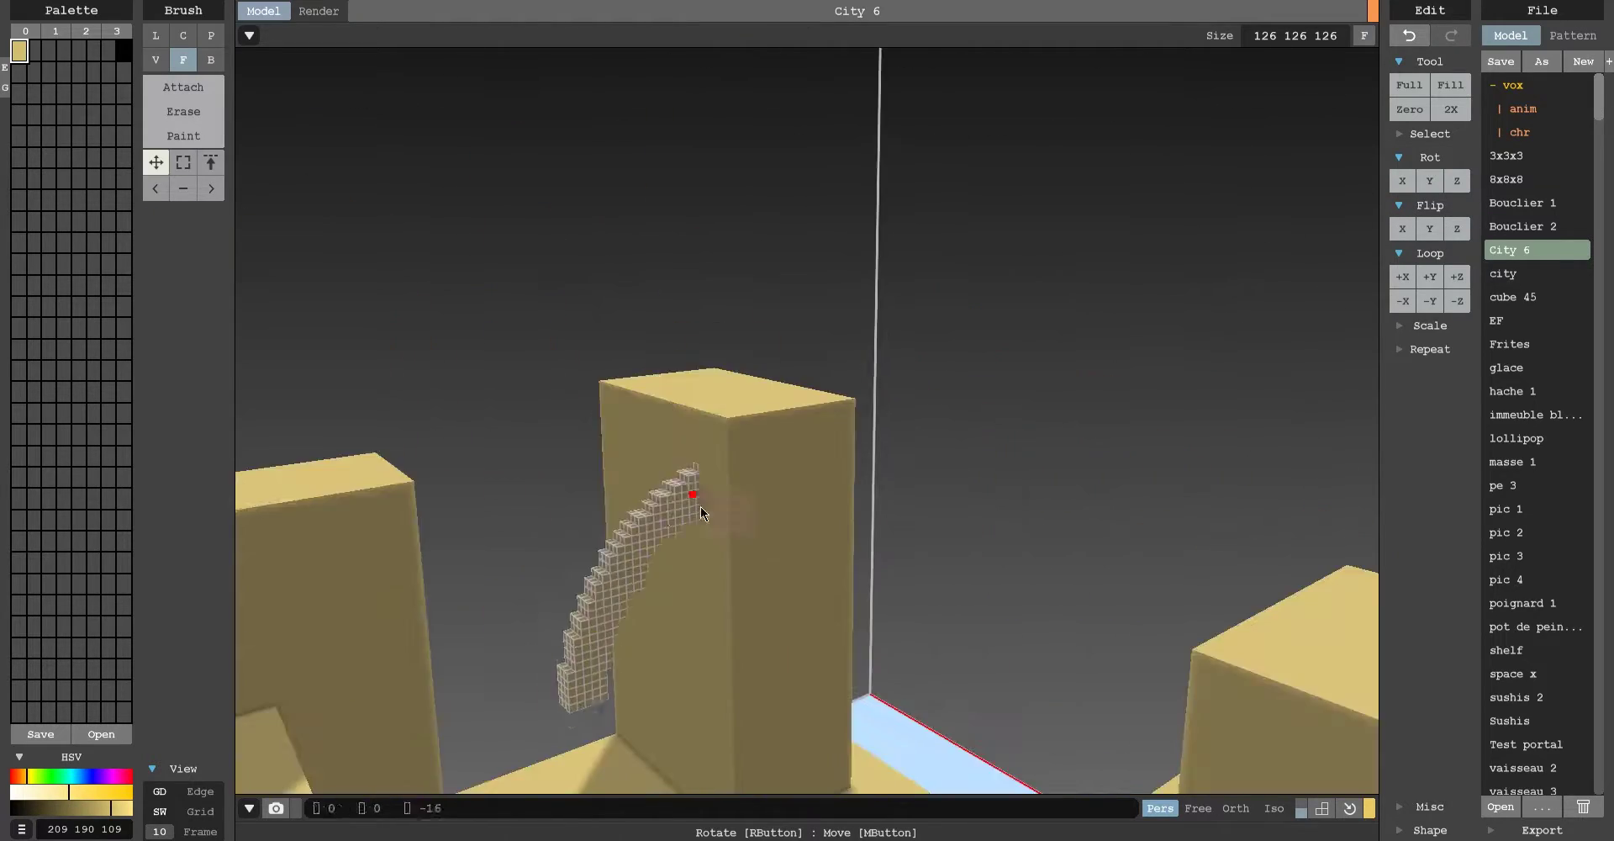
pyautogui.hotkey('ctrl', 'z')
pyautogui.press('b')
pyautogui.moveTo(857, 112)
pyautogui.mouseDown(button='right')
pyautogui.moveTo(577, 173)
pyautogui.moveTo(595, 249)
pyautogui.moveTo(905, 320)
pyautogui.moveTo(1041, 265)
pyautogui.moveTo(526, 111)
pyautogui.moveTo(695, 288)
pyautogui.moveTo(861, 223)
pyautogui.moveTo(833, 326)
pyautogui.moveTo(821, 178)
pyautogui.moveTo(680, 300)
pyautogui.moveTo(834, 417)
pyautogui.moveTo(778, 312)
pyautogui.moveTo(720, 407)
pyautogui.mouseUp(button='right')
pyautogui.press('a')
pyautogui.hotkey('ctrl', 'z')
# Attach small layered boxes to the front of the freestanding pillar.
pyautogui.press('f')
pyautogui.moveTo(721, 407); pyautogui.dragTo(883, 404)
pyautogui.moveTo(882, 403)
pyautogui.mouseDown(button='right')
pyautogui.moveTo(493, 476)
pyautogui.moveTo(720, 472)
pyautogui.moveTo(865, 512)
pyautogui.moveTo(775, 350)
pyautogui.moveTo(606, 328)
pyautogui.moveTo(749, 538)
pyautogui.moveTo(855, 341)
pyautogui.moveTo(951, 333)
pyautogui.mouseUp(button='right')
pyautogui.hotkey('ctrl', 'z')
pyautogui.press('b')
pyautogui.scroll(5, 837, 388)
pyautogui.click(836, 388)
pyautogui.scroll(2, 828, 319)
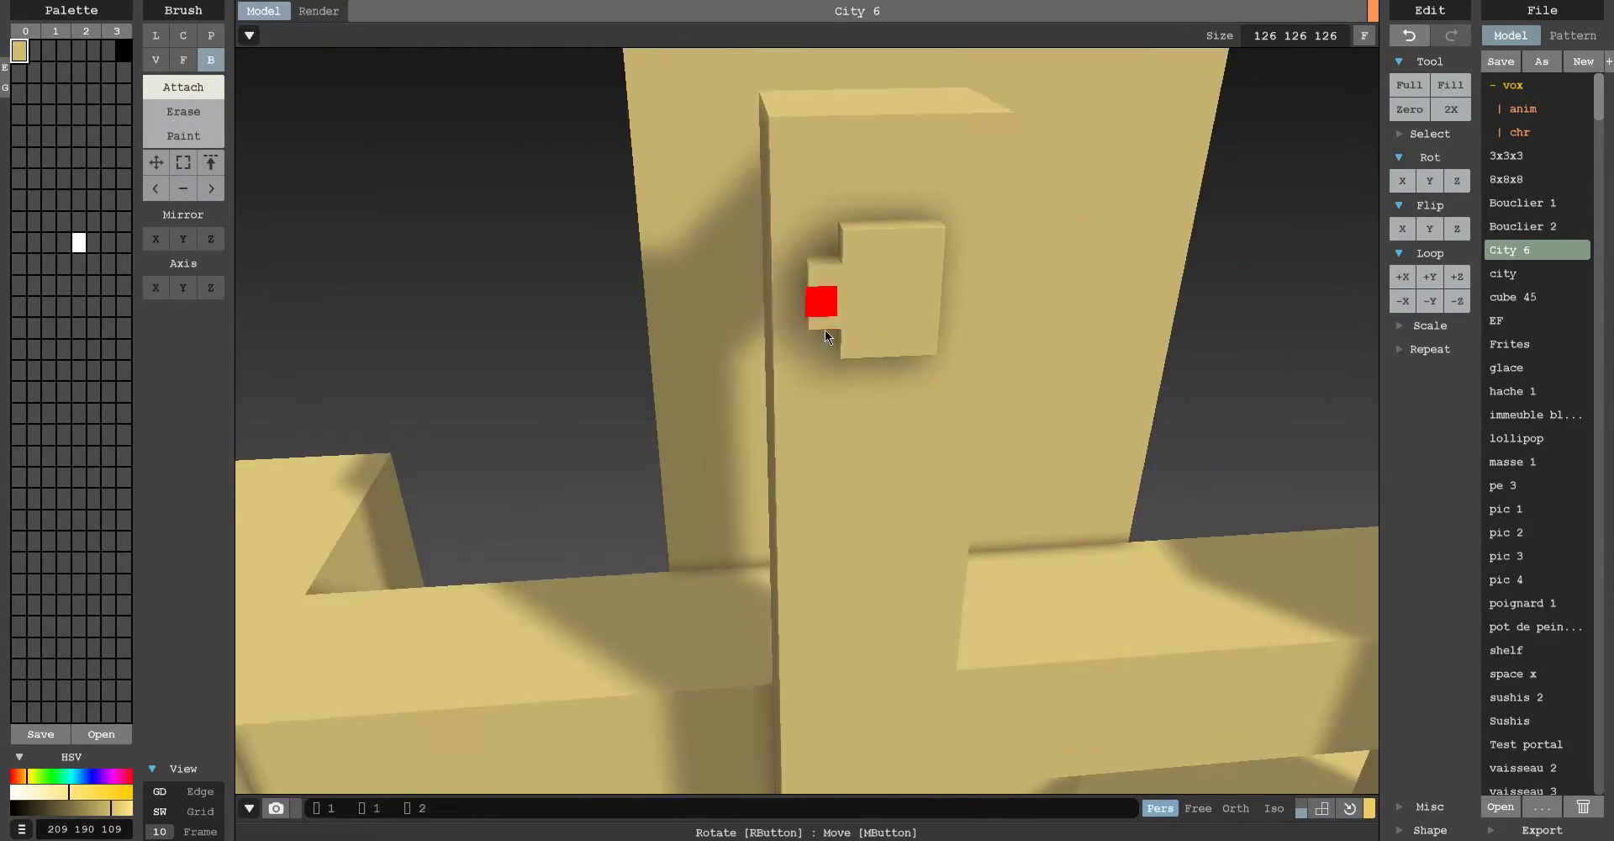
# Attach box panels to the buildings and extrude a rectangular block on the front building's roof.
pyautogui.scroll(-5, 829, 319)
pyautogui.scroll(4, 828, 320)
pyautogui.moveTo(828, 319); pyautogui.dragTo(924, 421, button='right')
pyautogui.scroll(-5, 950, 141)
pyautogui.scroll(4, 925, 421)
pyautogui.moveTo(1177, 290); pyautogui.dragTo(306, 277, button='right')
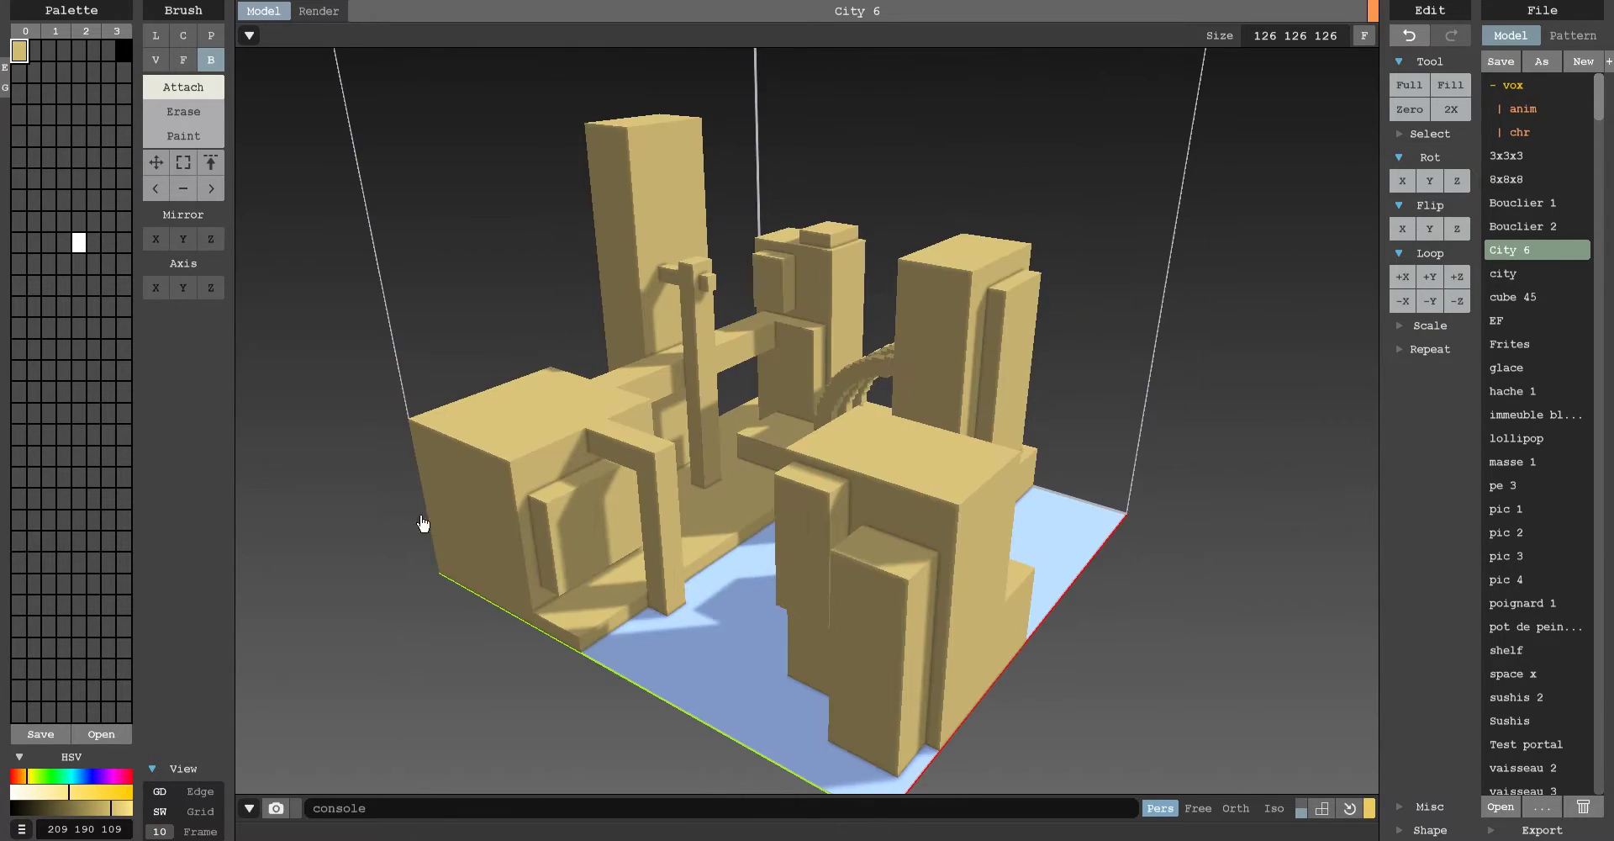
pyautogui.scroll(5, 306, 277)
pyautogui.click(183, 60)
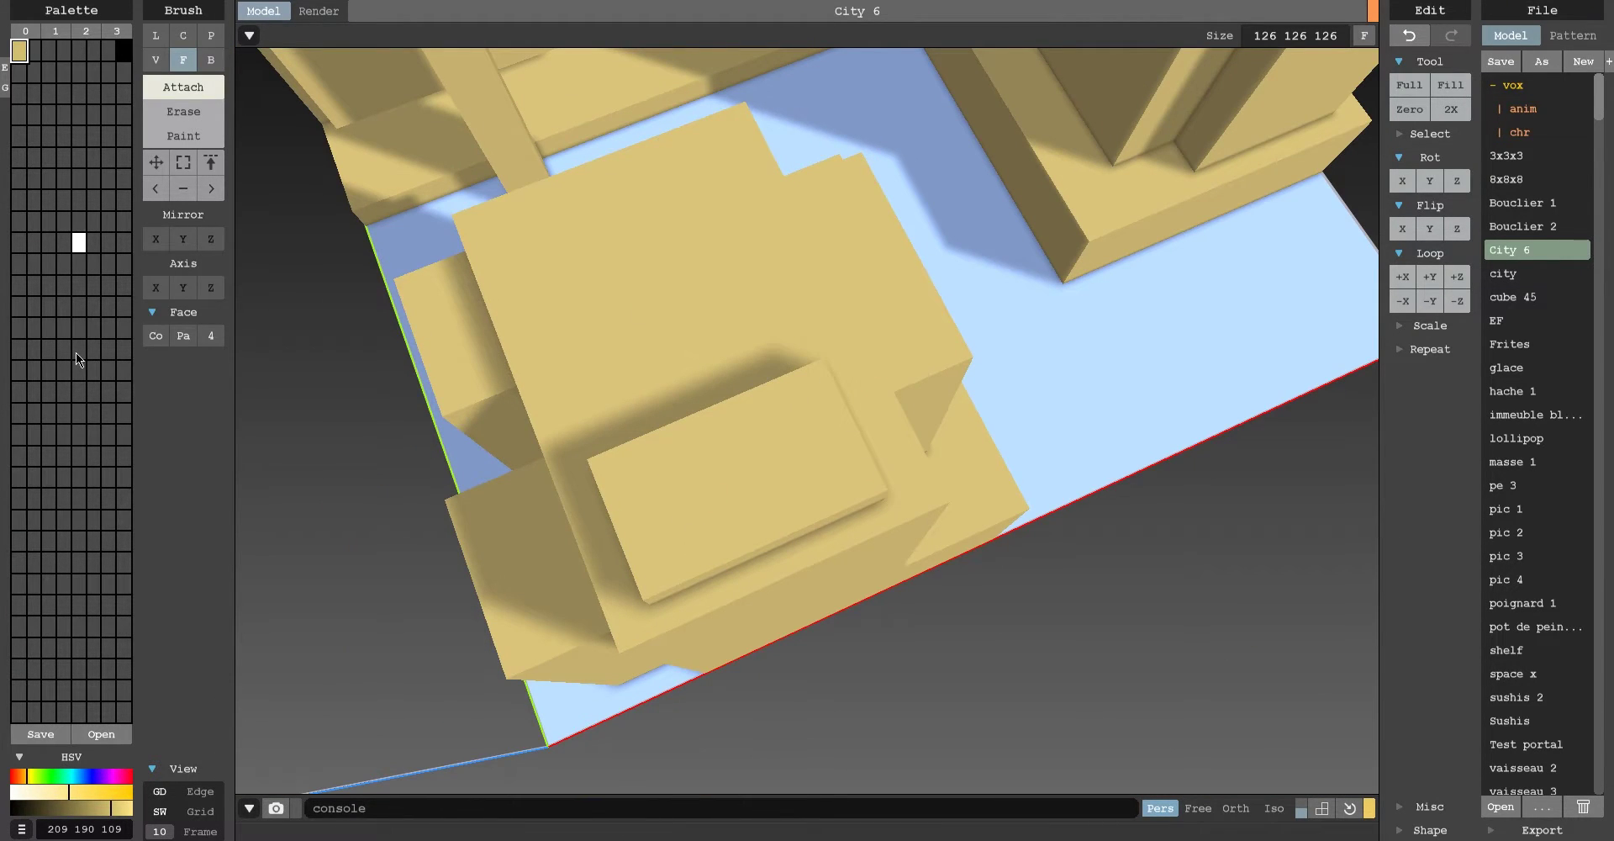
# Create a green gradient across the second palette row and paint the front building green.
pyautogui.scroll(-5, 786, 375)
pyautogui.moveTo(787, 375); pyautogui.dragTo(906, 454, button='right')
pyautogui.scroll(5, 906, 454)
pyautogui.scroll(-3, 906, 454)
pyautogui.moveTo(19, 72); pyautogui.dragTo(121, 74)
pyautogui.click(183, 136)
pyautogui.scroll(3, 755, 309)
pyautogui.click(908, 456)
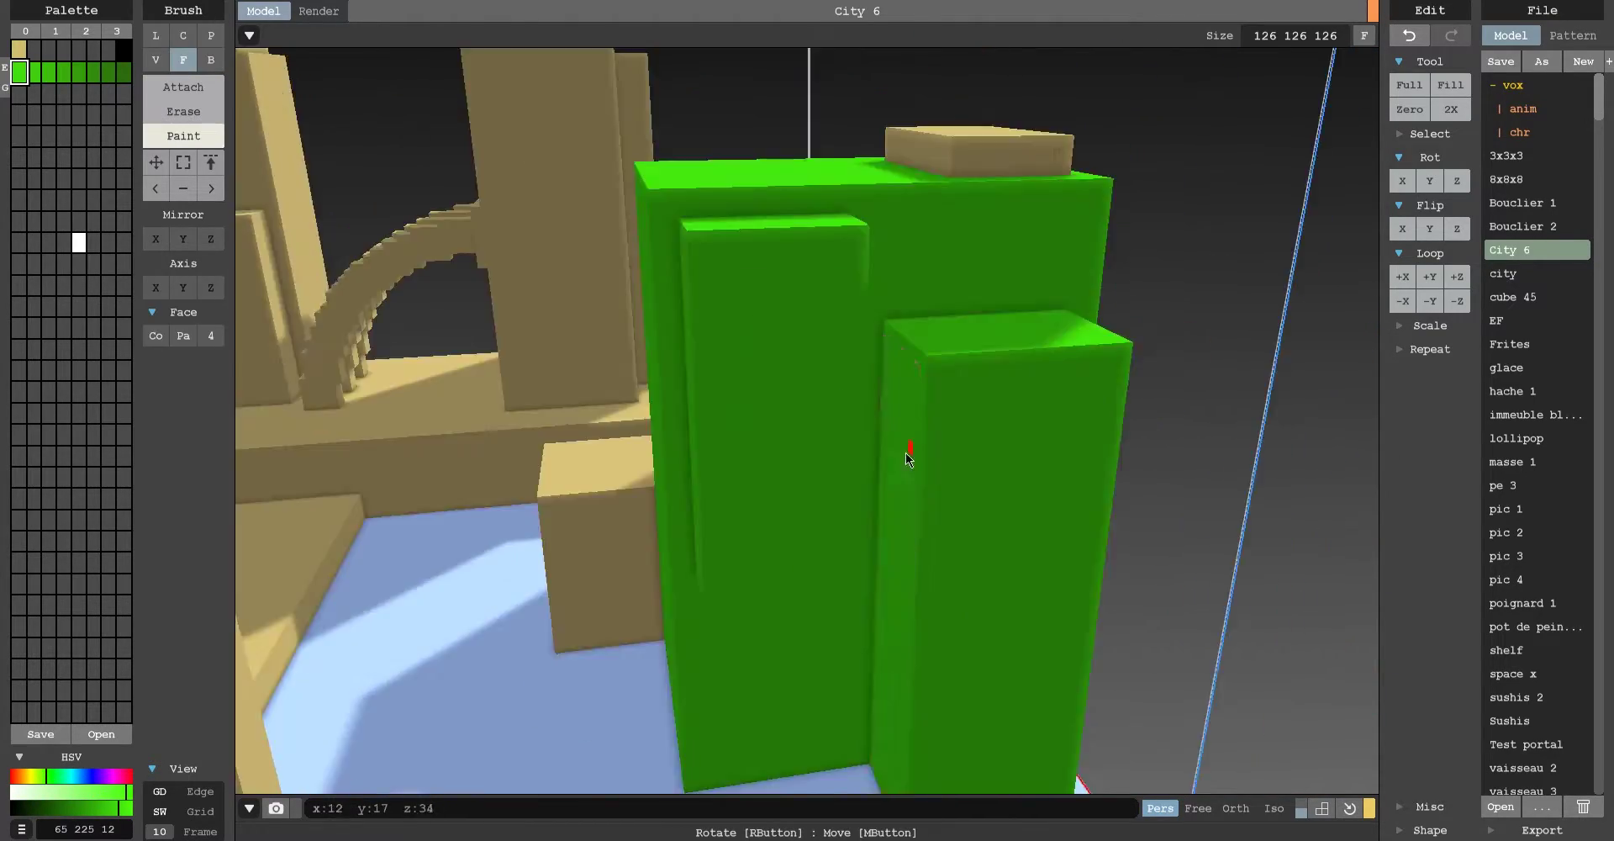
# Box-erase two windows in the front building's facade and carve a 1 × 9 × 4 voxel recess below the projecting ledge.
pyautogui.moveTo(908, 458); pyautogui.dragTo(975, 225, button='right')
pyautogui.scroll(-3, 975, 226)
pyautogui.scroll(3, 744, 149)
pyautogui.scroll(-3, 744, 149)
pyautogui.scroll(2, 744, 150)
pyautogui.click(210, 59)
pyautogui.click(190, 112)
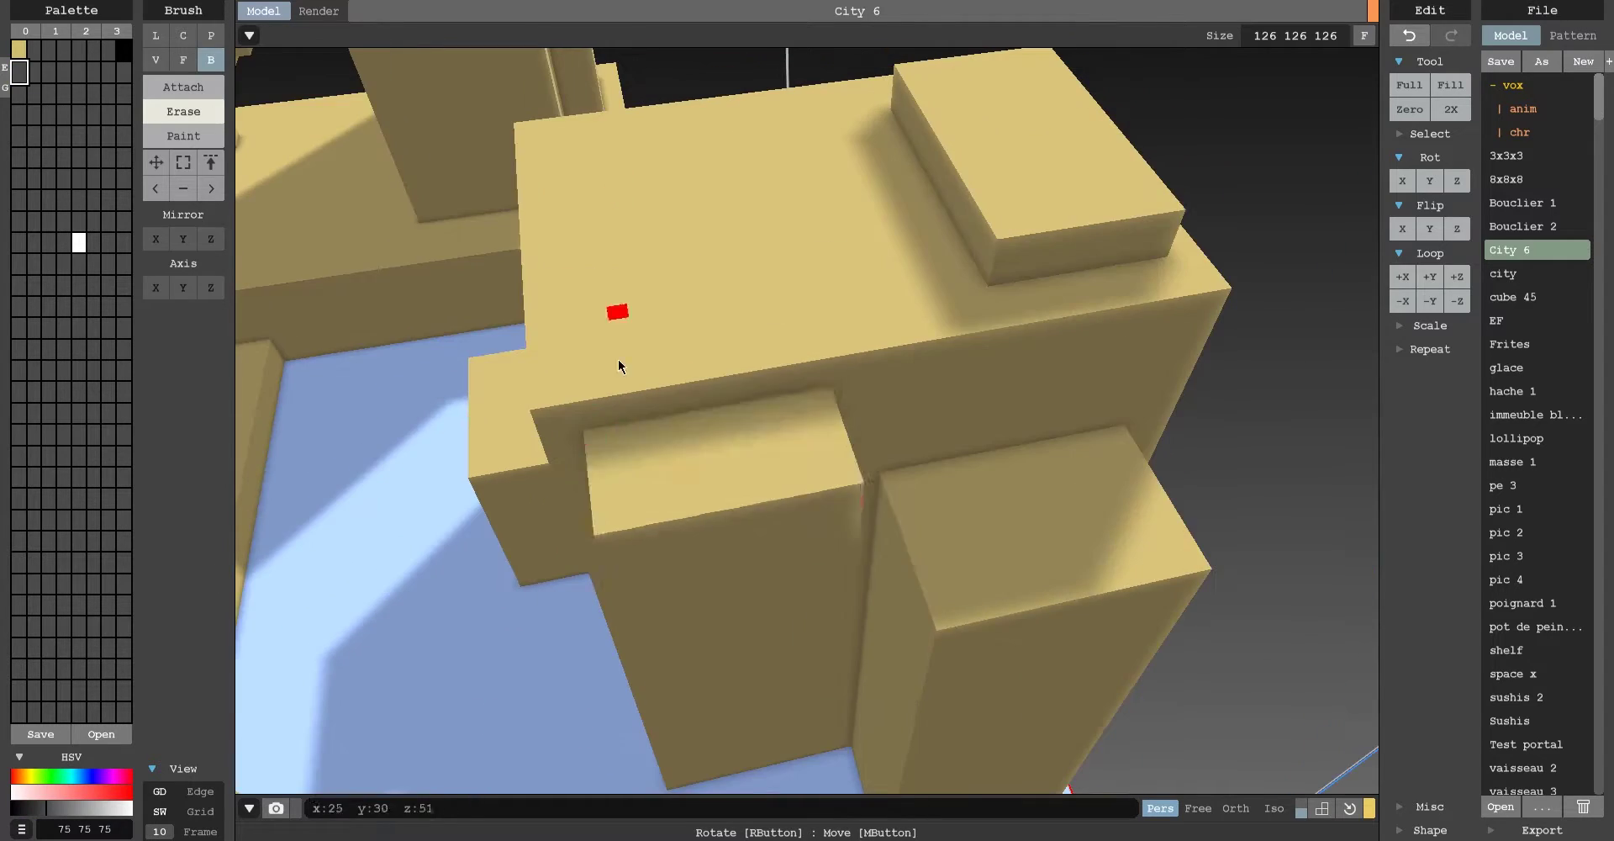
pyautogui.scroll(3, 820, 365)
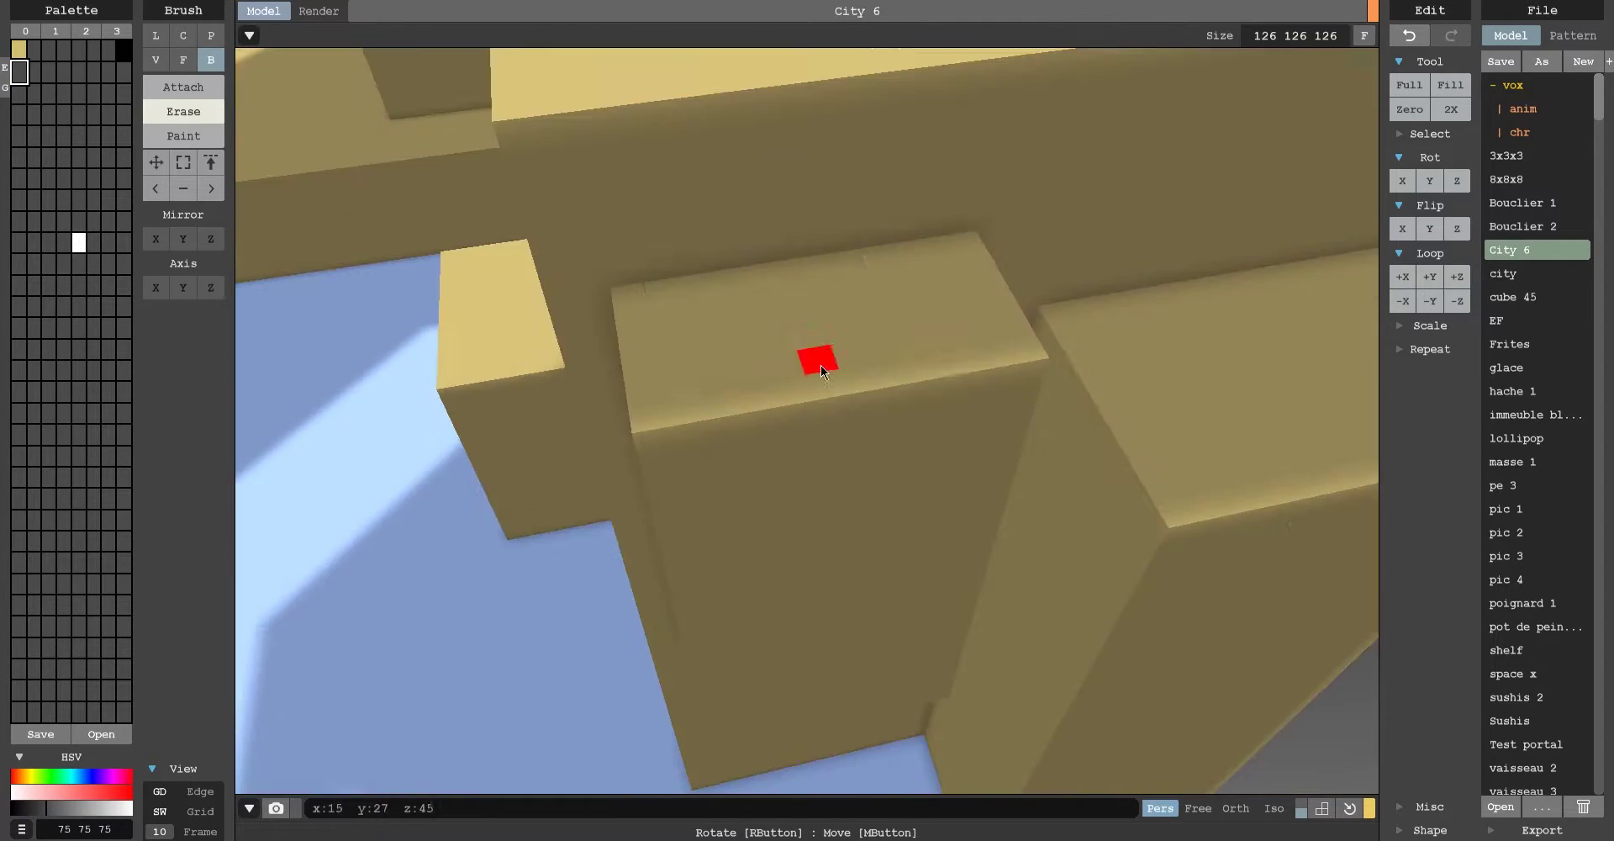
pyautogui.scroll(-3, 821, 365)
pyautogui.moveTo(940, 319); pyautogui.dragTo(663, 282, button='right')
pyautogui.scroll(3, 844, 325)
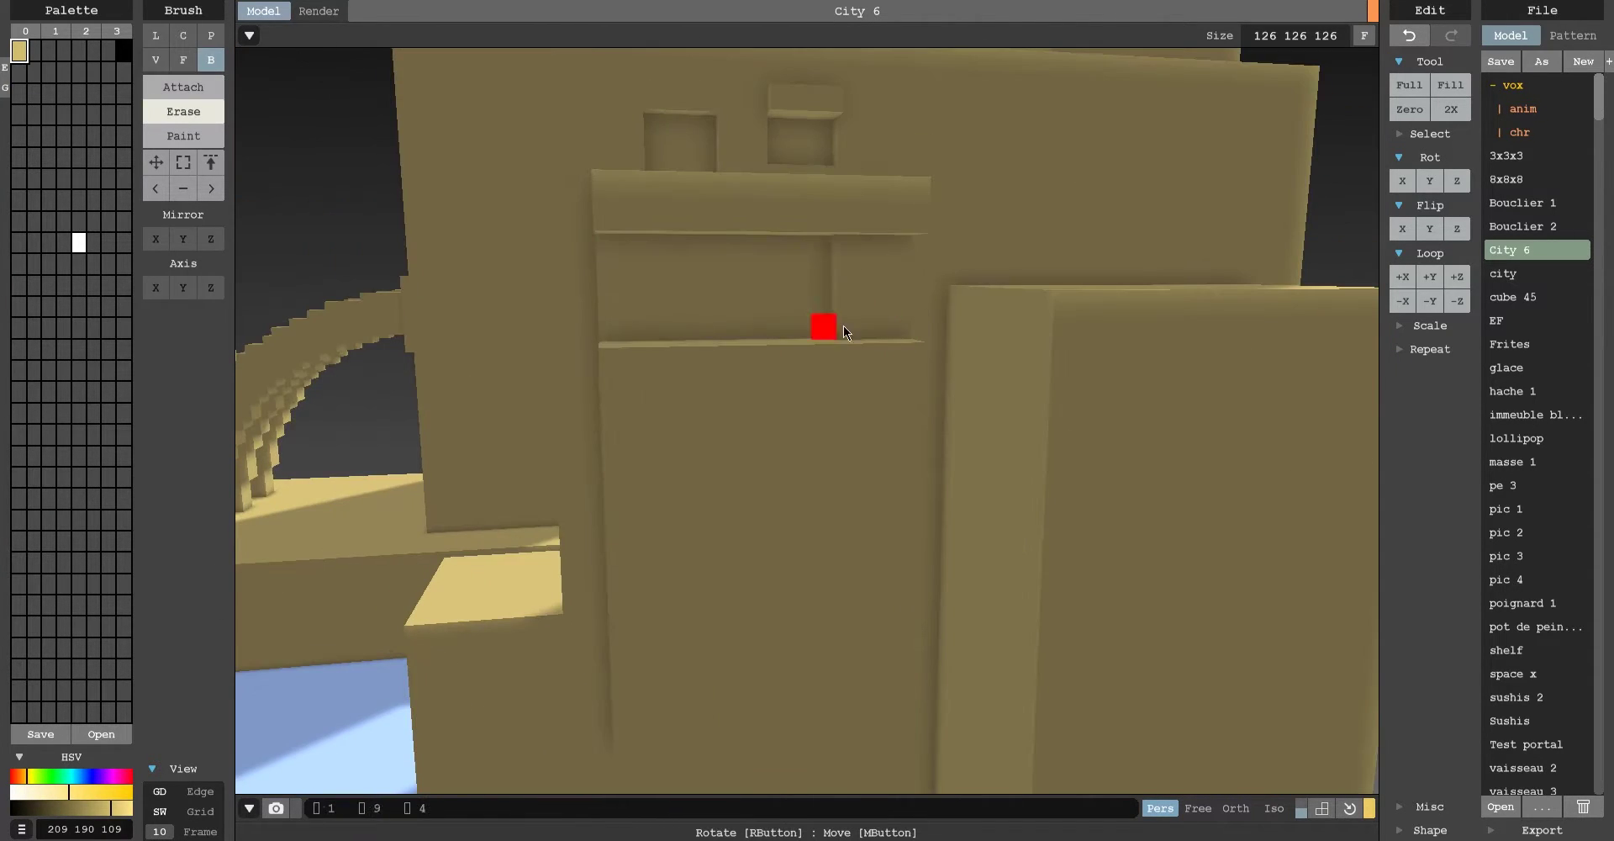
# Erase two windows beneath the upper ledge and cut further into the projecting facade panel below.
pyautogui.press('f')
pyautogui.scroll(-4, 844, 325)
pyautogui.moveTo(770, 311); pyautogui.dragTo(632, 402, button='right')
pyautogui.scroll(5, 417, 412)
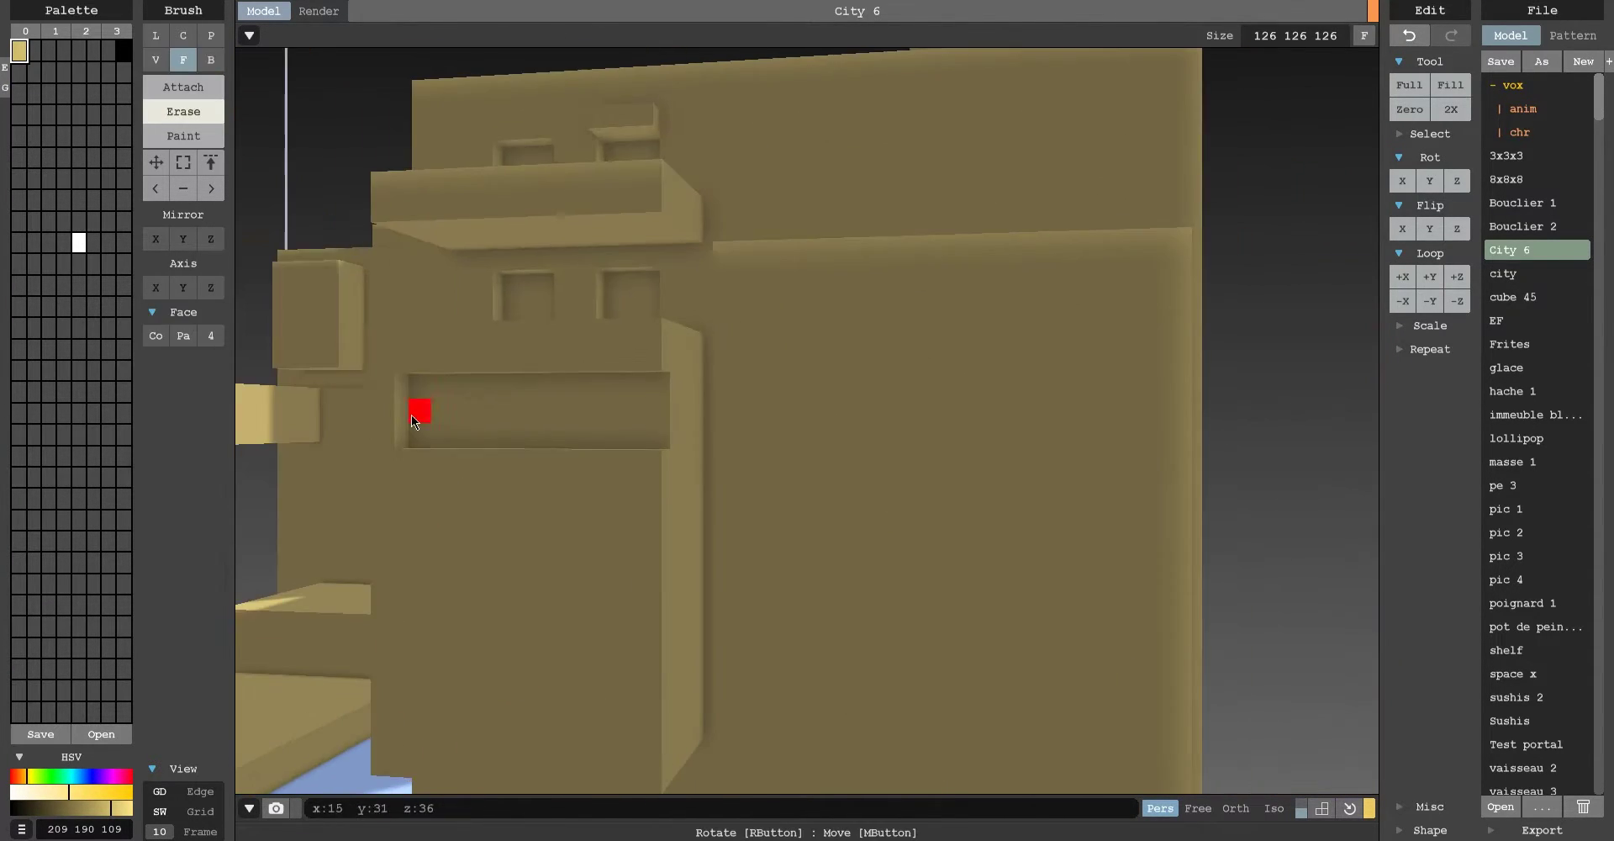
pyautogui.scroll(-4, 802, 419)
pyautogui.moveTo(803, 419)
pyautogui.mouseDown(button='right')
pyautogui.moveTo(797, 338)
pyautogui.moveTo(721, 408)
pyautogui.mouseUp(button='right')
pyautogui.press('b')
pyautogui.scroll(5, 908, 338)
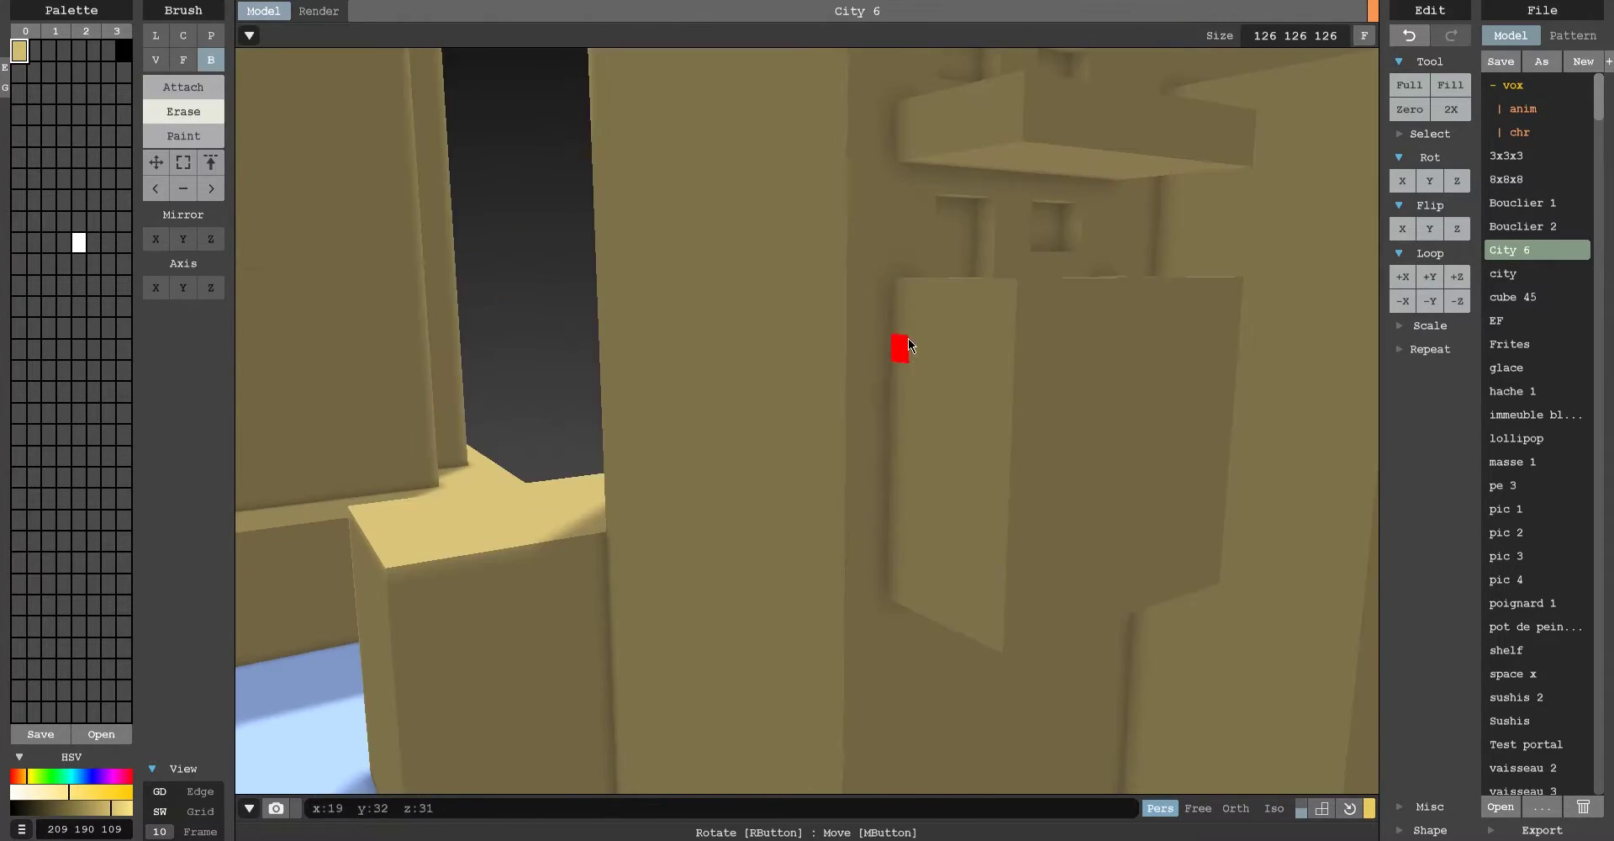
# Extrude a ledge 3 layers out from the narrow wall below the balcony.
pyautogui.scroll(-4, 908, 338)
pyautogui.scroll(5, 1032, 259)
pyautogui.moveTo(1120, 339); pyautogui.dragTo(901, 436, button='right')
pyautogui.press('f')
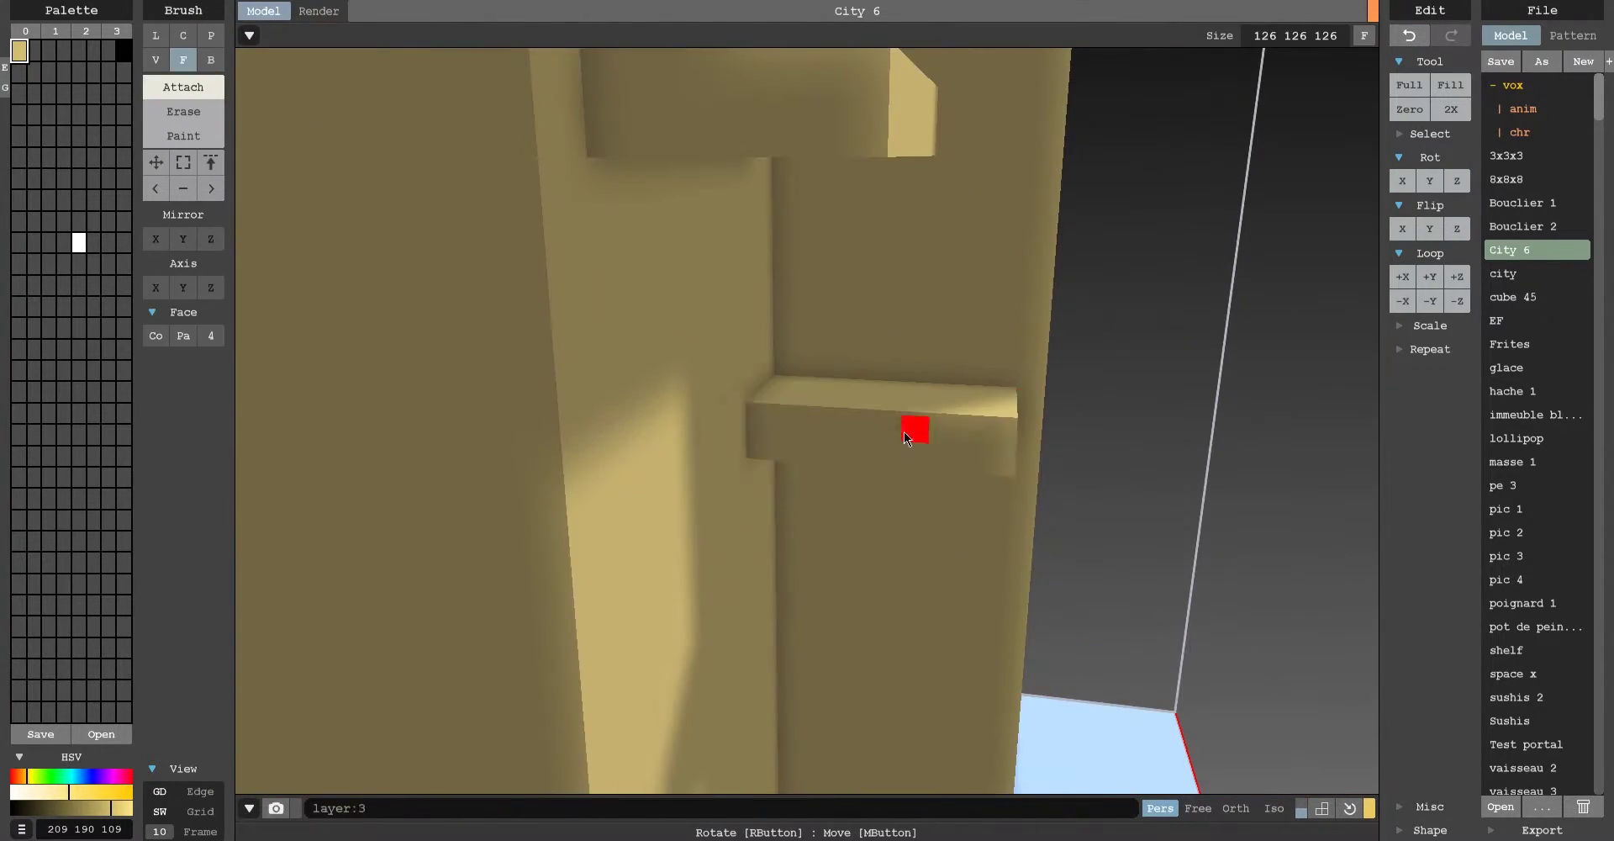
pyautogui.scroll(-4, 901, 436)
pyautogui.moveTo(553, 436); pyautogui.dragTo(724, 353, button='right')
# Build a balcony railing around the lower inner corner and erase window recesses behind it.
pyautogui.press('b')
pyautogui.scroll(5, 723, 345)
pyautogui.moveTo(905, 321)
pyautogui.mouseDown(button='right')
pyautogui.moveTo(713, 313)
pyautogui.moveTo(668, 220)
pyautogui.moveTo(449, 385)
pyautogui.moveTo(773, 466)
pyautogui.moveTo(1012, 229)
pyautogui.moveTo(974, 103)
pyautogui.mouseUp(button='right')
pyautogui.scroll(-4, 1133, 321)
pyautogui.scroll(4, 1133, 321)
pyautogui.click(184, 60)
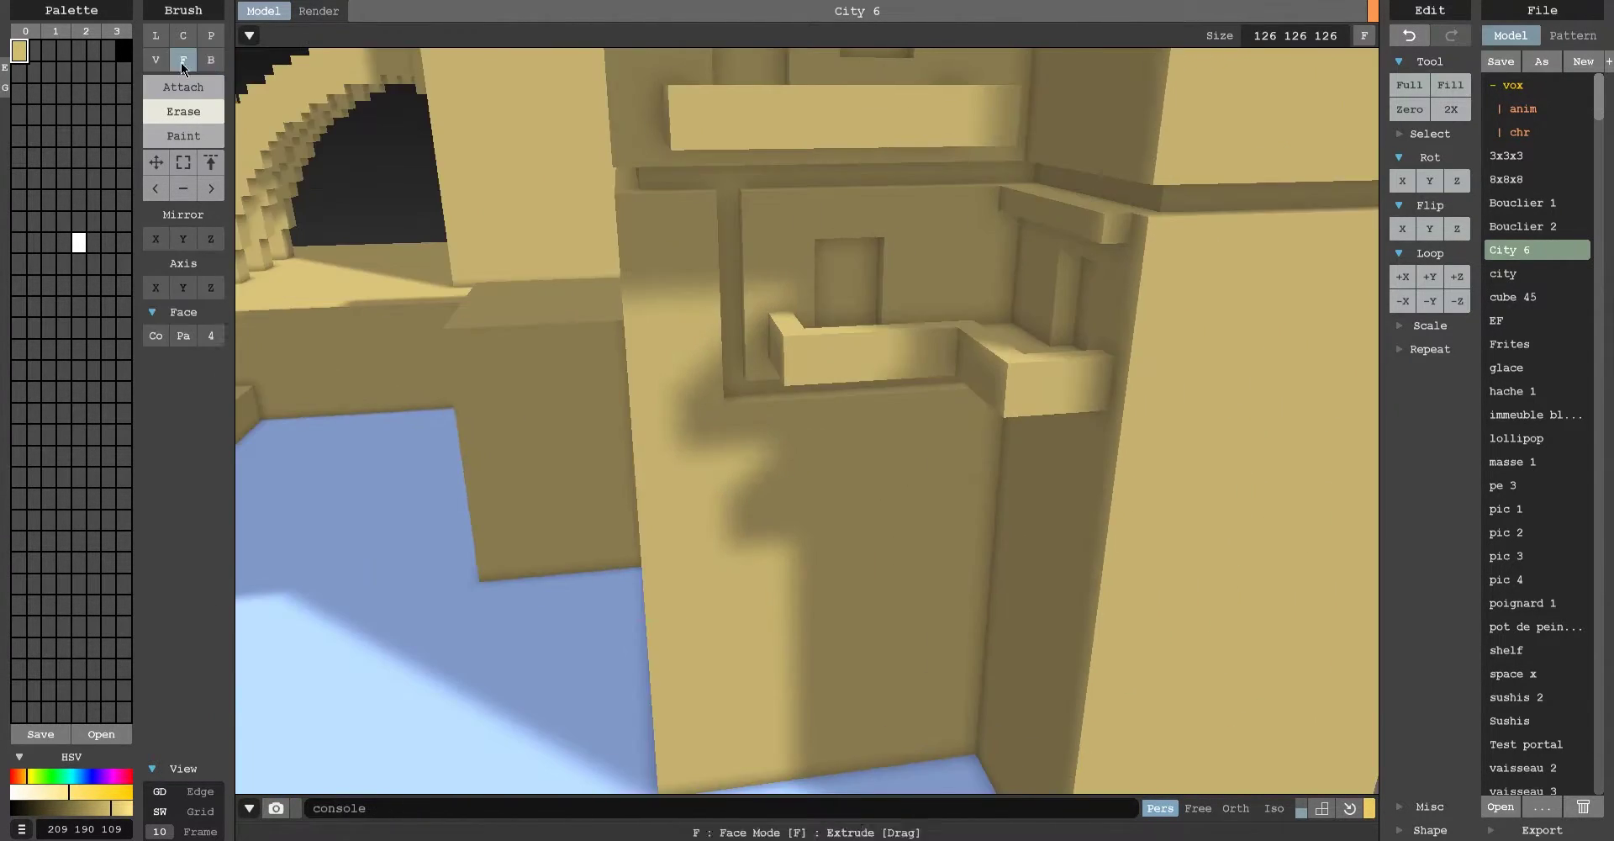
# Box-erase a row of four small windows in the wall beneath the lower balcony.
pyautogui.scroll(-3, 733, 270)
pyautogui.scroll(-3, 820, 262)
pyautogui.moveTo(820, 262)
pyautogui.mouseDown(button='right')
pyautogui.moveTo(551, 567)
pyautogui.moveTo(664, 270)
pyautogui.moveTo(779, 335)
pyautogui.moveTo(822, 642)
pyautogui.moveTo(925, 368)
pyautogui.moveTo(831, 298)
pyautogui.moveTo(800, 222)
pyautogui.moveTo(634, 150)
pyautogui.moveTo(1163, 449)
pyautogui.moveTo(926, 447)
pyautogui.mouseUp(button='right')
pyautogui.press('b')
pyautogui.scroll(-3, 926, 448)
pyautogui.scroll(3, 911, 292)
pyautogui.scroll(-3, 911, 293)
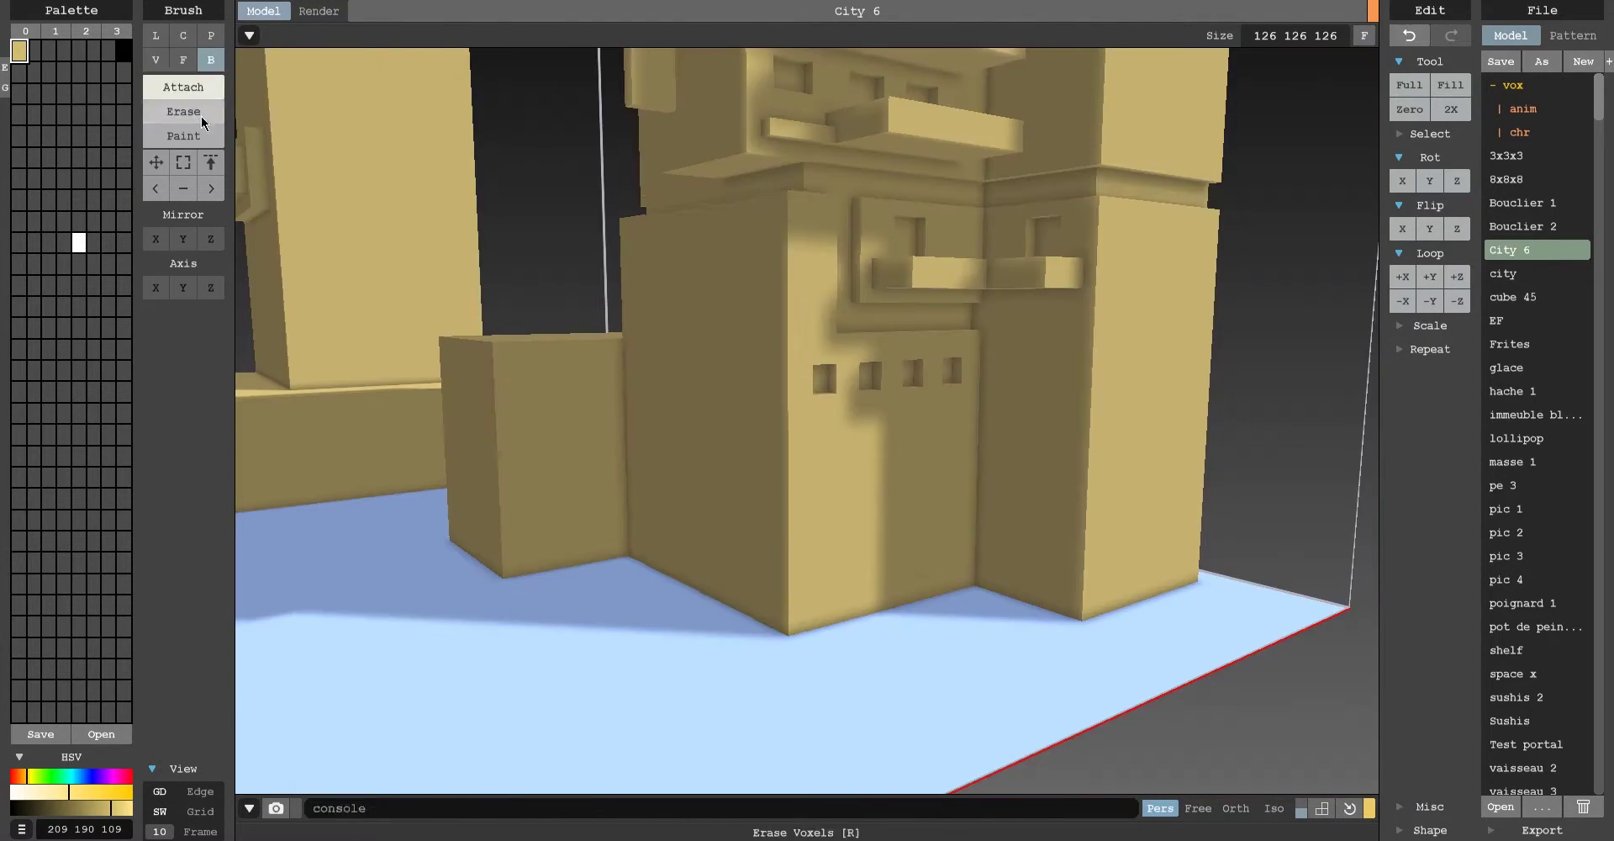
# Attach a projecting ledge beneath the four small windows, wrapping around the building's corner.
pyautogui.scroll(5, 775, 396)
pyautogui.scroll(-5, 775, 397)
pyautogui.scroll(5, 622, 269)
pyautogui.press('f')
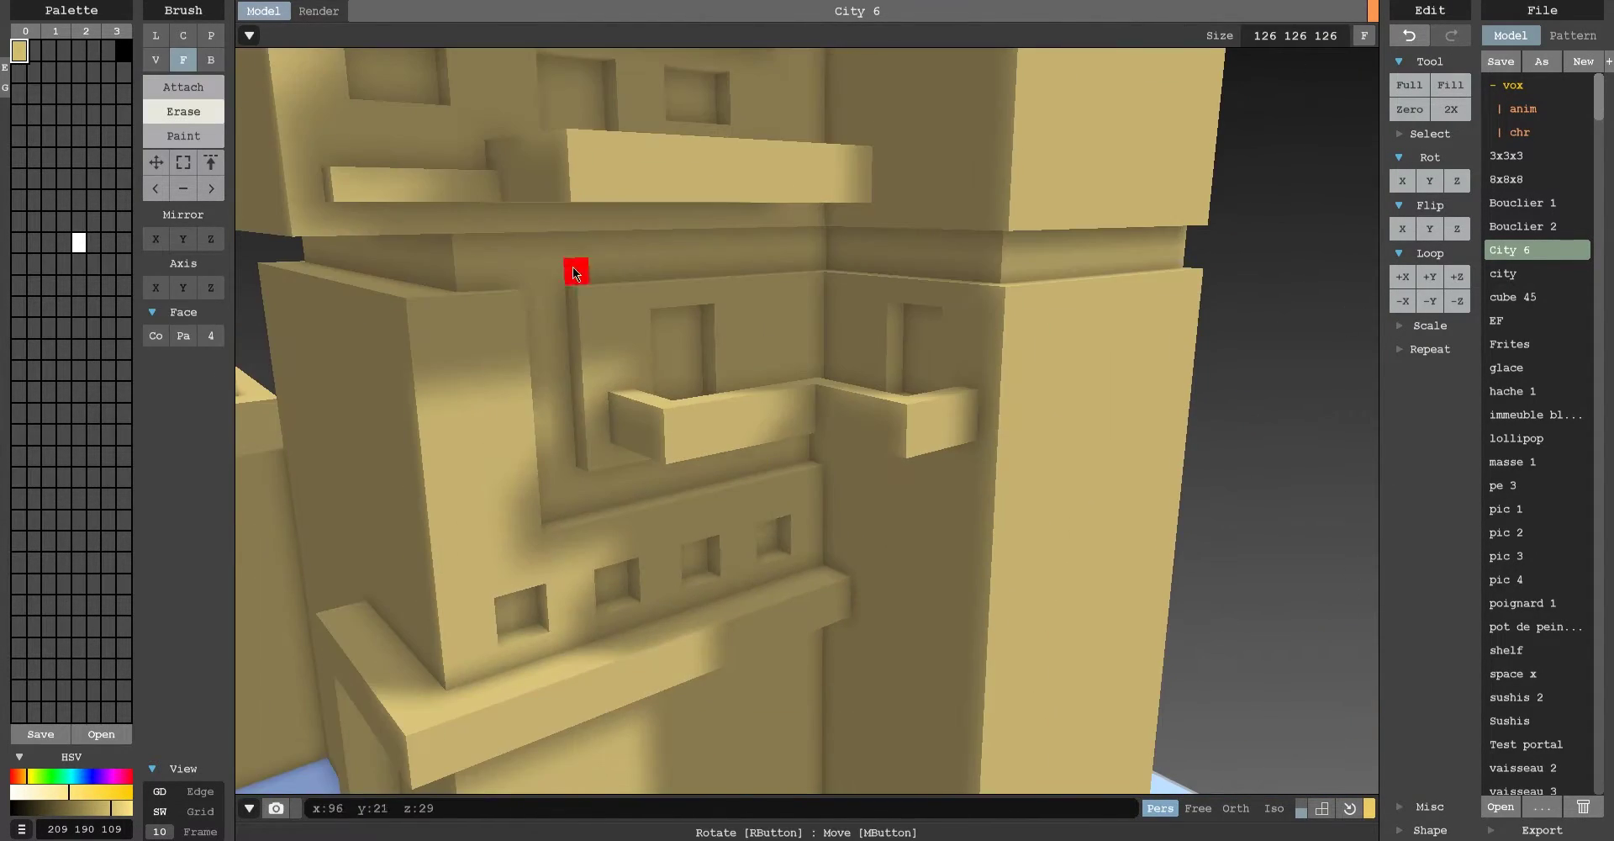
# Erase faces inside the horizontal groove around the front corner block to deepen it.
pyautogui.scroll(-5, 621, 264)
pyautogui.moveTo(799, 356); pyautogui.dragTo(743, 294, button='right')
pyautogui.scroll(3, 810, 457)
pyautogui.scroll(3, 790, 469)
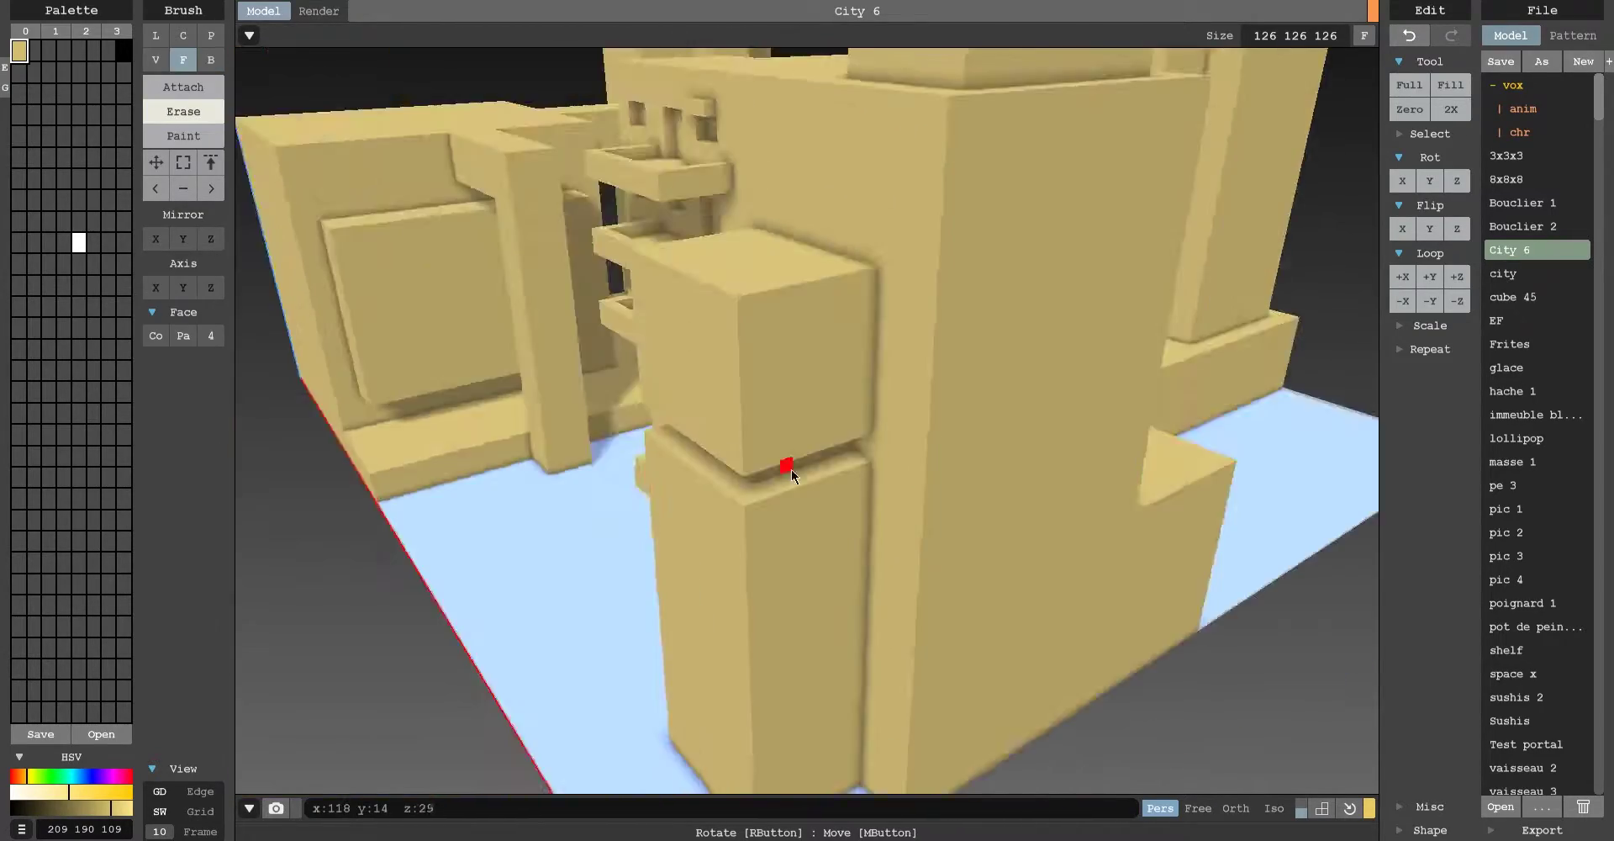
pyautogui.scroll(-5, 790, 469)
pyautogui.scroll(5, 789, 462)
# Hollow out the top of the lower corner block into a terrace surrounded by a parapet.
pyautogui.press('b')
pyautogui.moveTo(789, 462)
pyautogui.mouseDown(button='right')
pyautogui.moveTo(922, 375)
pyautogui.moveTo(308, 132)
pyautogui.mouseUp(button='right')
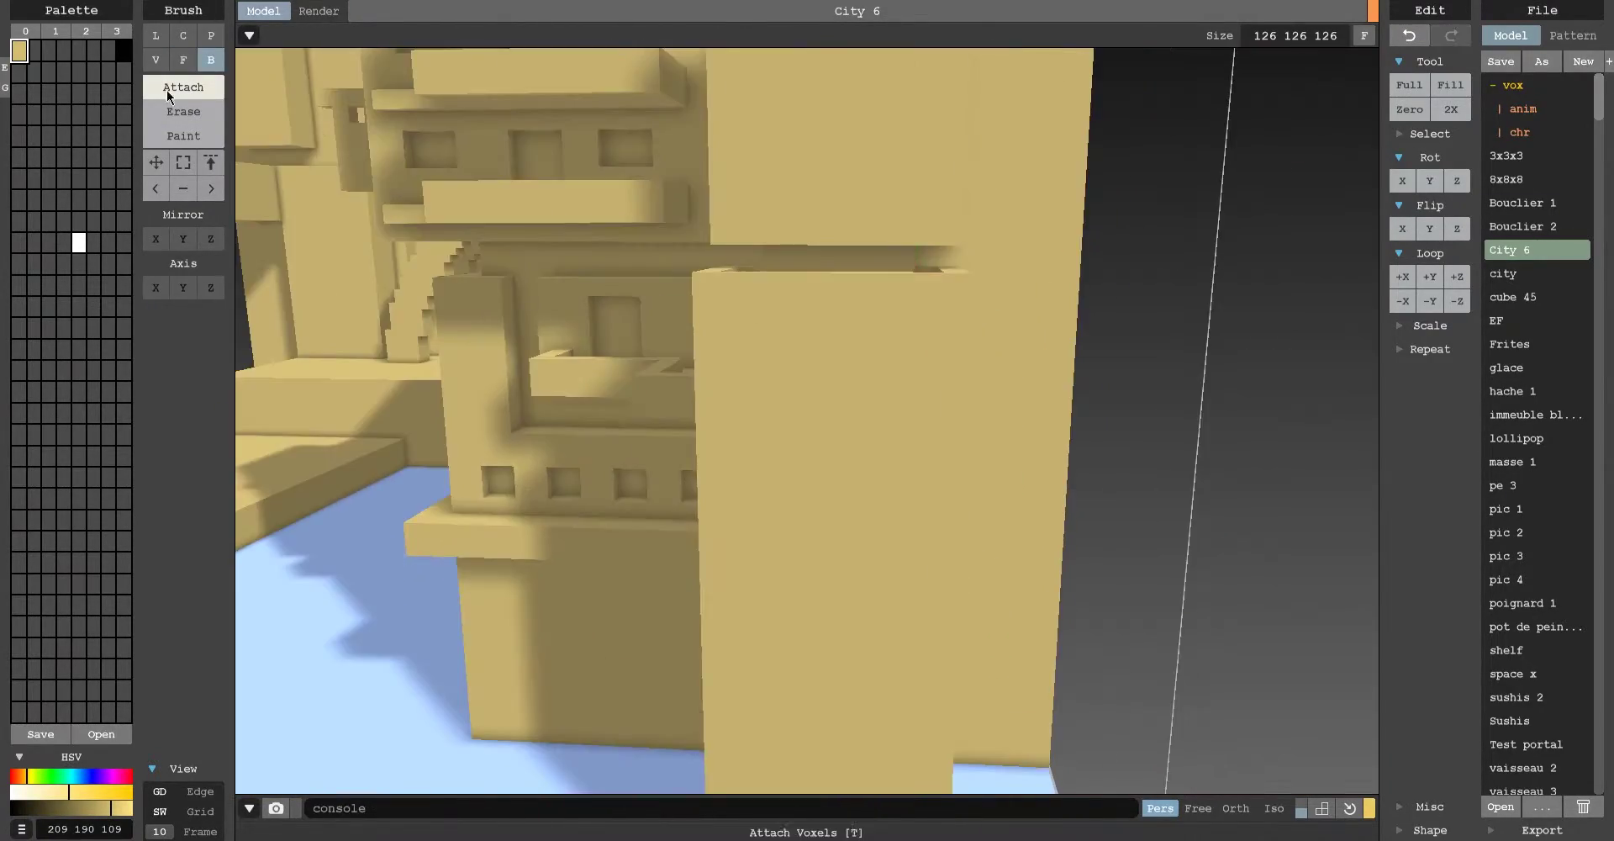
pyautogui.hotkey('ctrl', 'z')
pyautogui.moveTo(950, 223)
pyautogui.mouseDown(button='right')
pyautogui.moveTo(689, 244)
pyautogui.moveTo(633, 227)
pyautogui.moveTo(724, 145)
pyautogui.mouseUp(button='right')
pyautogui.scroll(5, 845, 104)
pyautogui.press('e')
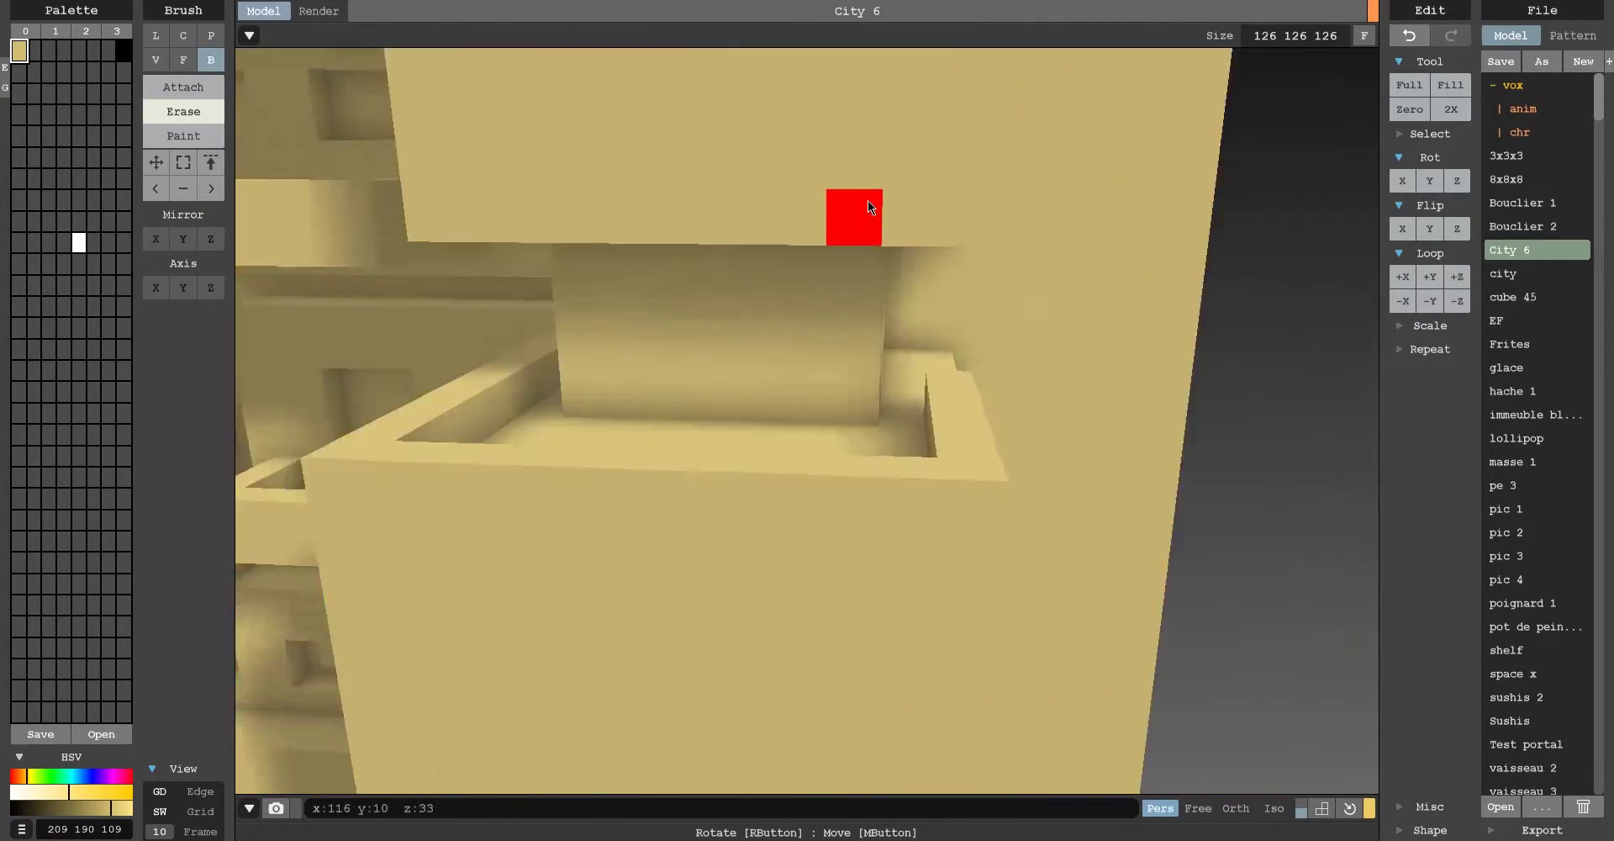
# Add a protruding cornice around the corner terrace and cut small windows in the wall behind it.
pyautogui.scroll(-5, 871, 208)
pyautogui.press('f')
pyautogui.moveTo(887, 400)
pyautogui.mouseDown(button='right')
pyautogui.moveTo(1000, 391)
pyautogui.moveTo(900, 313)
pyautogui.mouseUp(button='right')
pyautogui.scroll(3, 997, 273)
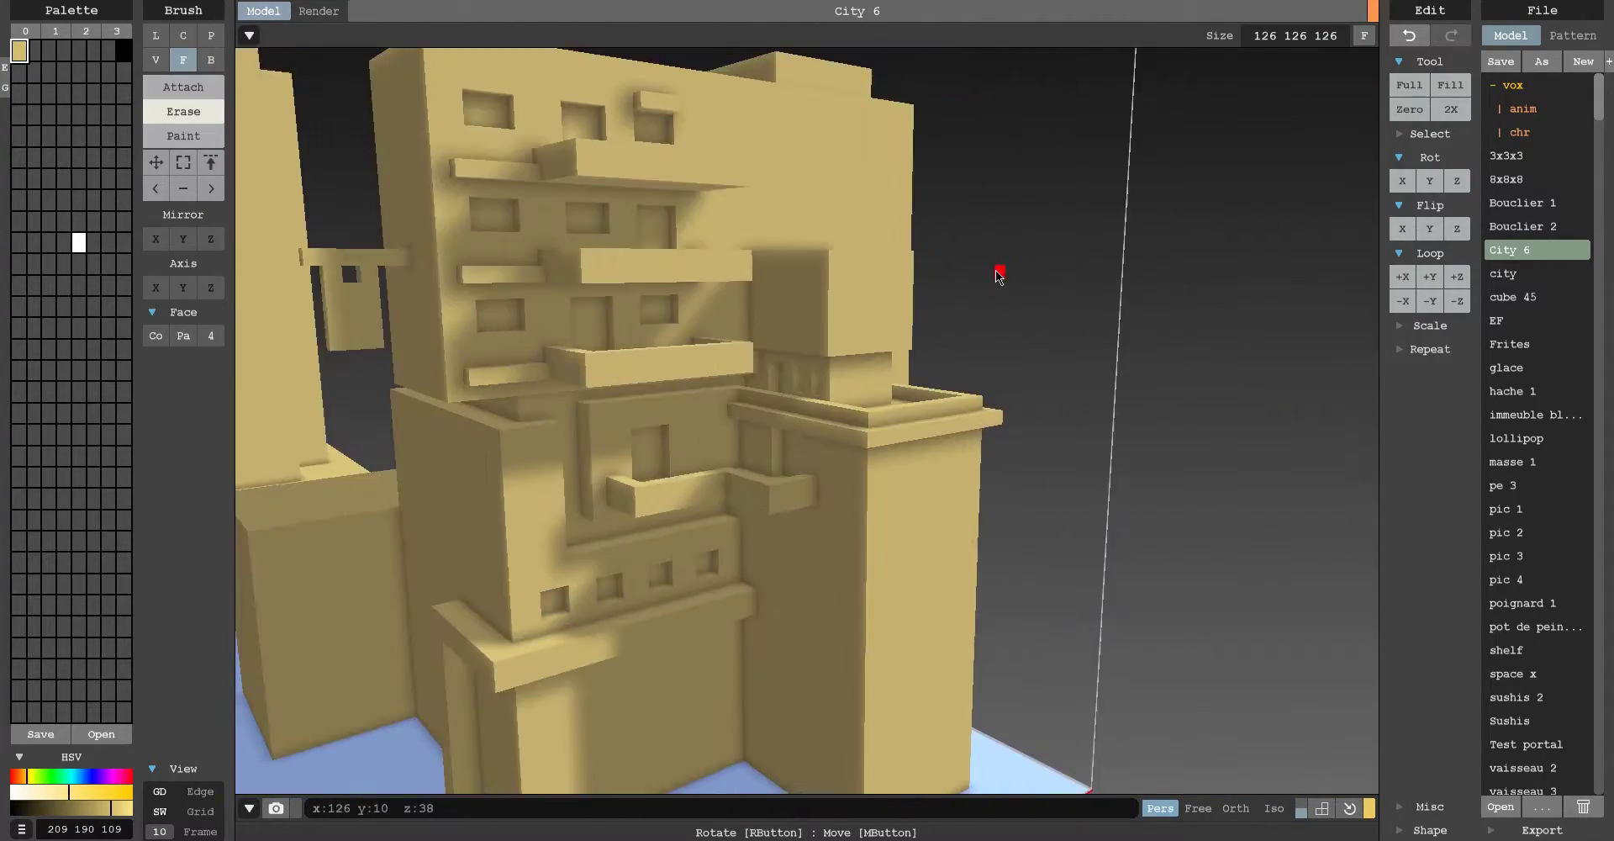
# Carve a staircase channel down from the roof between the two building volumes.
pyautogui.scroll(-5, 999, 275)
pyautogui.scroll(5, 796, 174)
pyautogui.press('b')
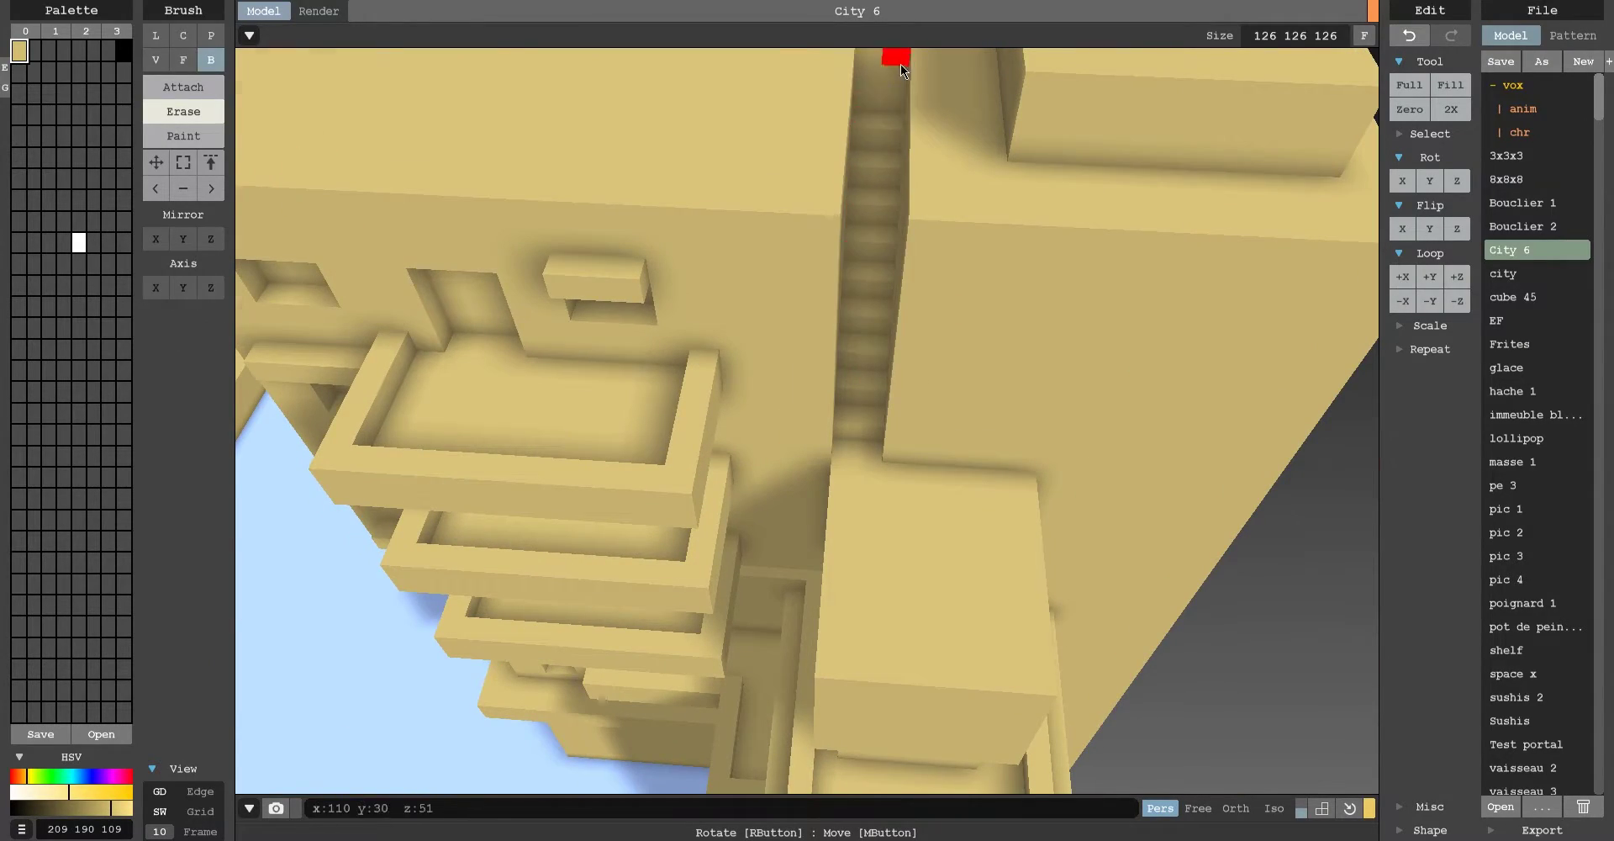
pyautogui.scroll(-3, 900, 64)
pyautogui.moveTo(364, 145)
pyautogui.mouseDown(button='right')
pyautogui.moveTo(629, 430)
pyautogui.moveTo(471, 456)
pyautogui.mouseUp(button='right')
pyautogui.press('a')
pyautogui.scroll(3, 504, 420)
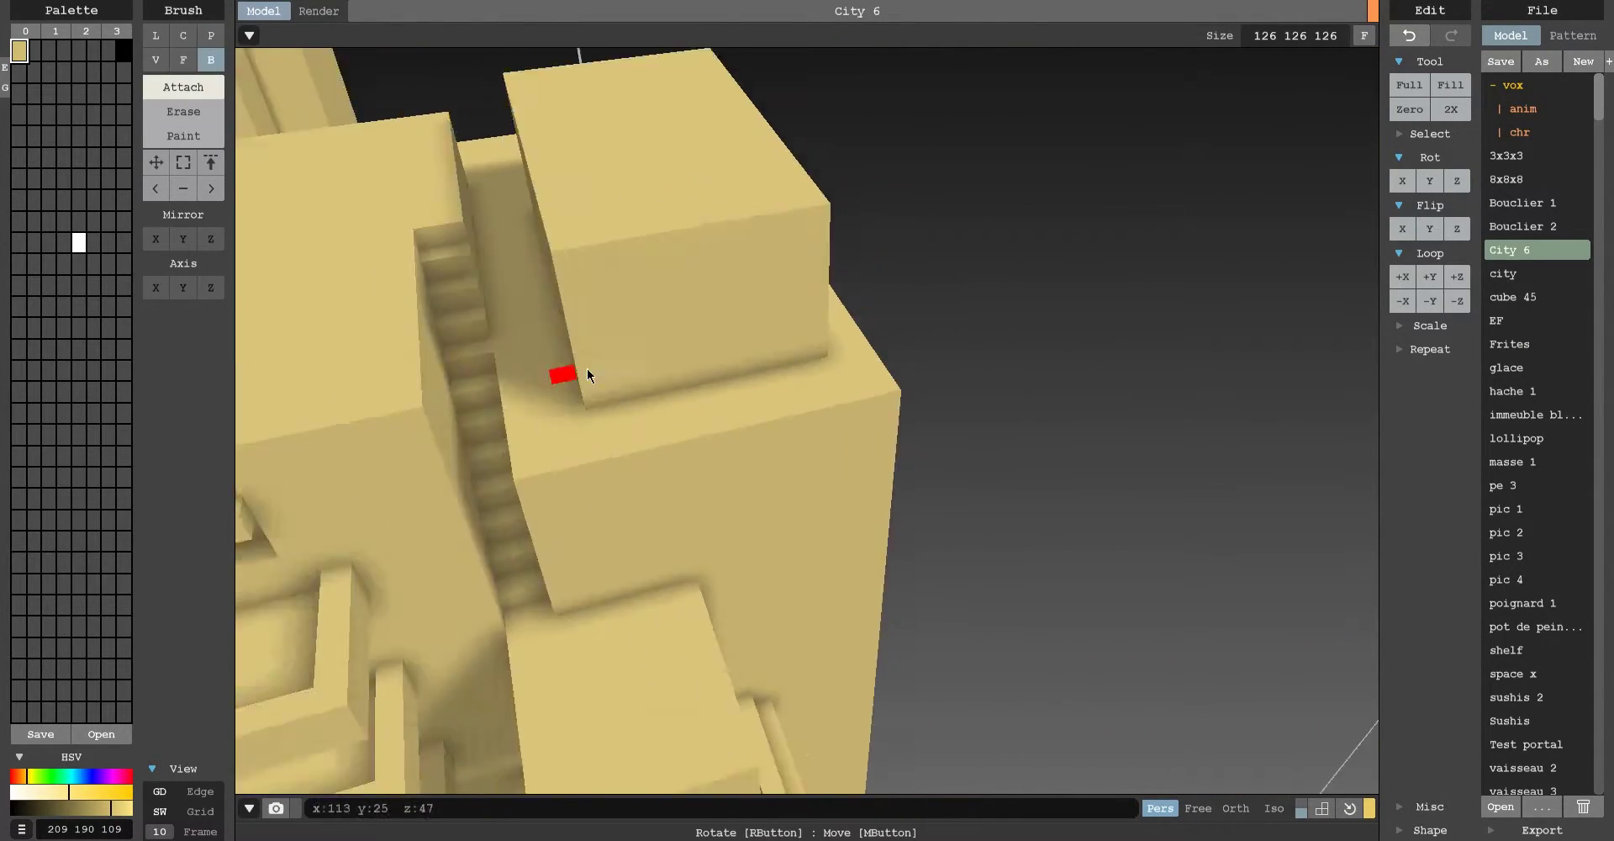
# Attach stacked projecting bands around the upper corner block above the terrace.
pyautogui.scroll(-5, 554, 378)
pyautogui.moveTo(613, 295); pyautogui.dragTo(435, 176, button='right')
pyautogui.scroll(-5, 839, 331)
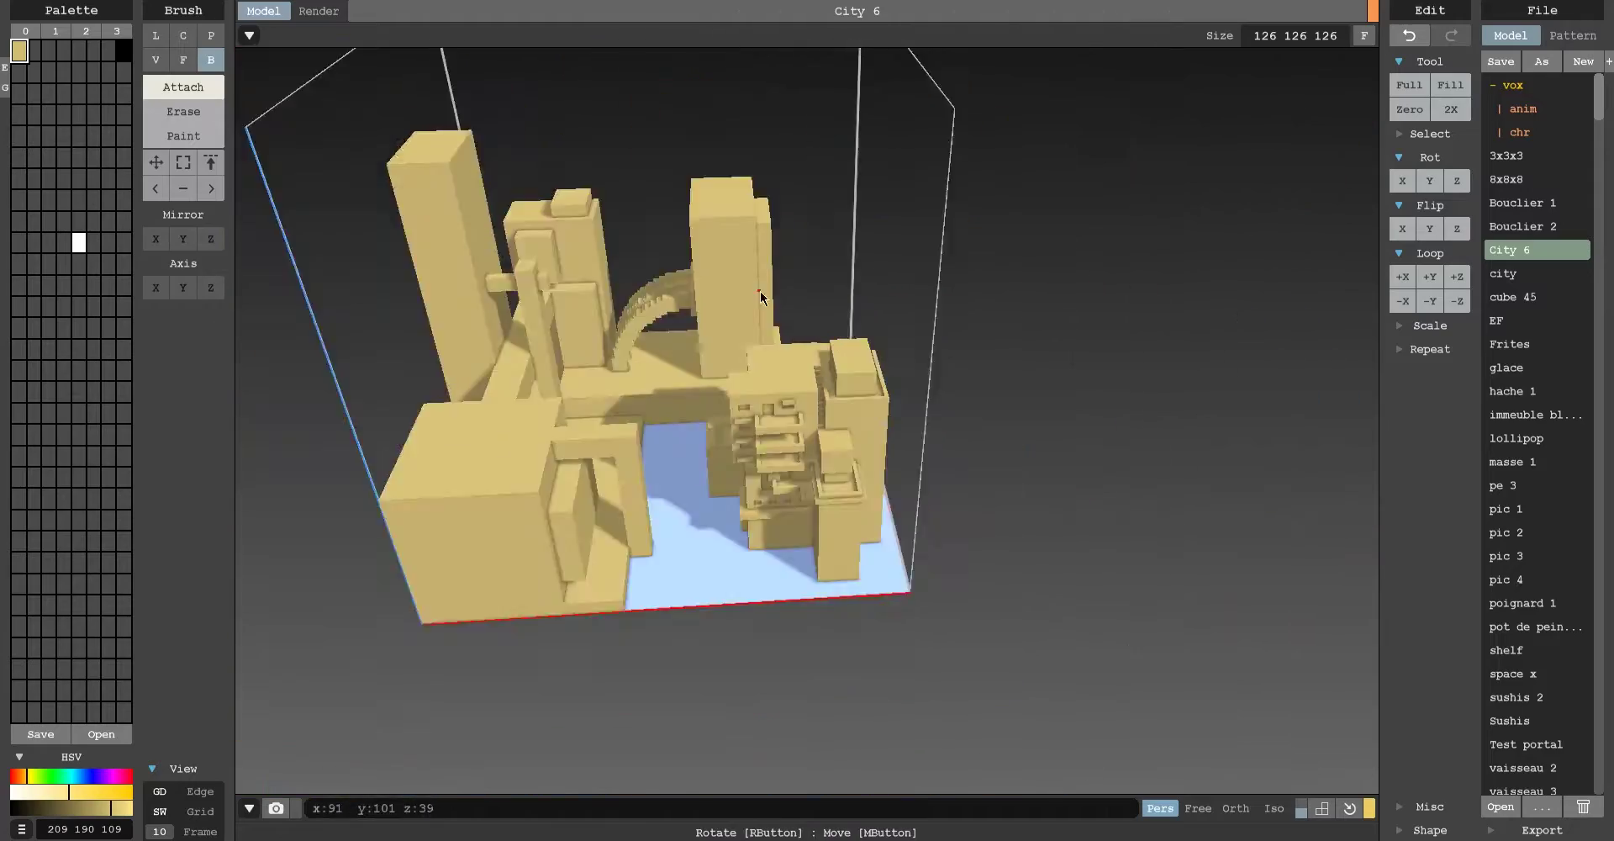
pyautogui.scroll(5, 839, 331)
pyautogui.scroll(-2, 908, 224)
pyautogui.scroll(3, 757, 216)
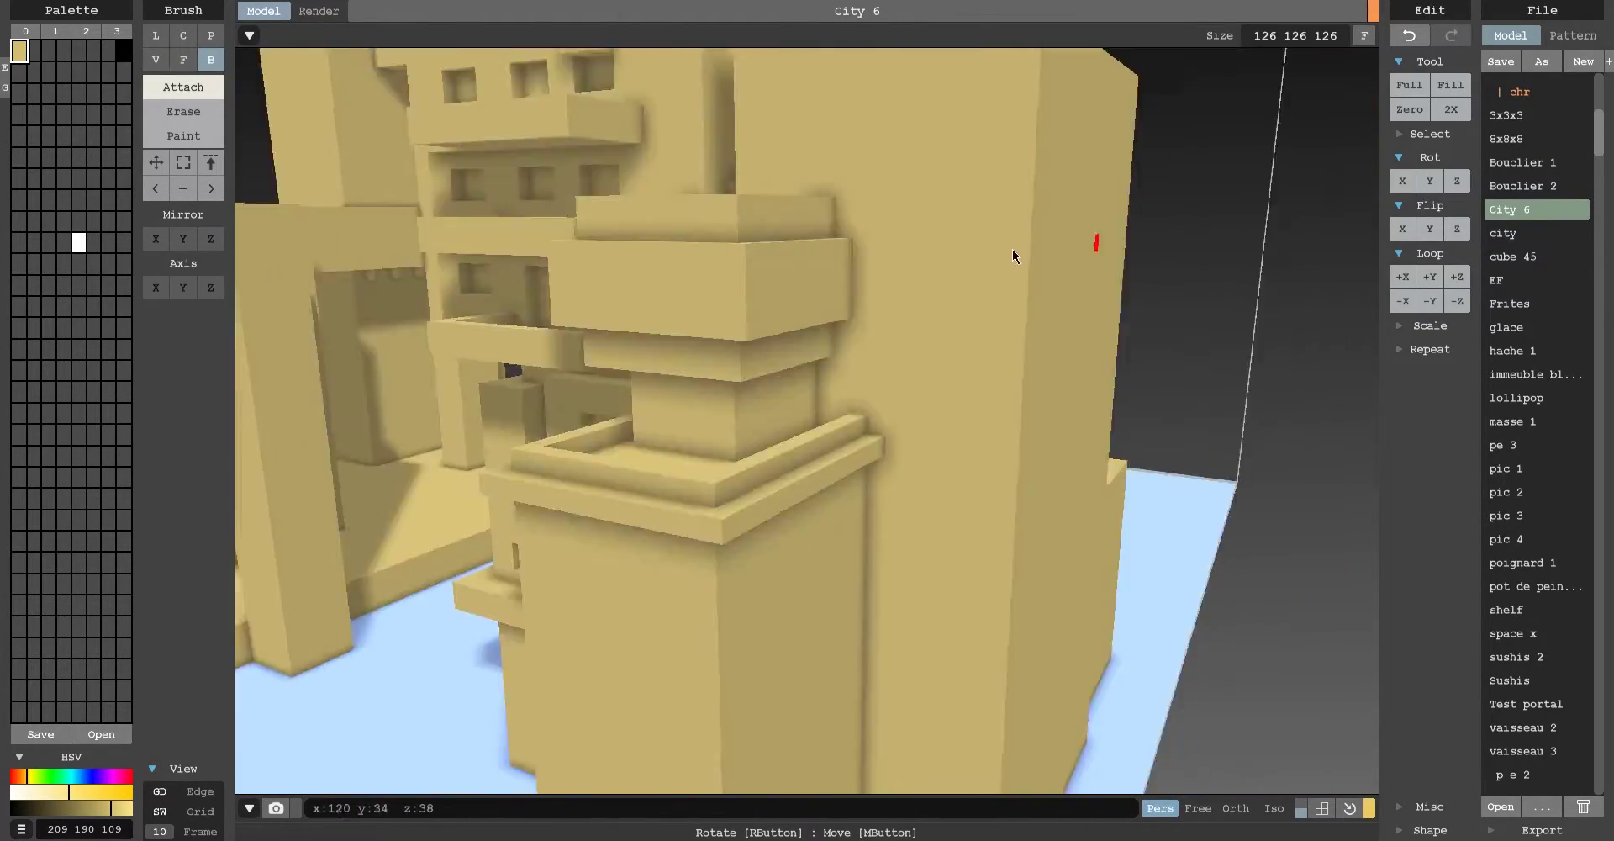
# Erase four windows in the projecting band, hollow its top into a terrace, and cut a door behind it.
pyautogui.press('e')
pyautogui.scroll(3, 844, 395)
pyautogui.moveTo(844, 395)
pyautogui.mouseDown(button='right')
pyautogui.moveTo(737, 215)
pyautogui.moveTo(673, 235)
pyautogui.mouseUp(button='right')
pyautogui.scroll(2, 859, 125)
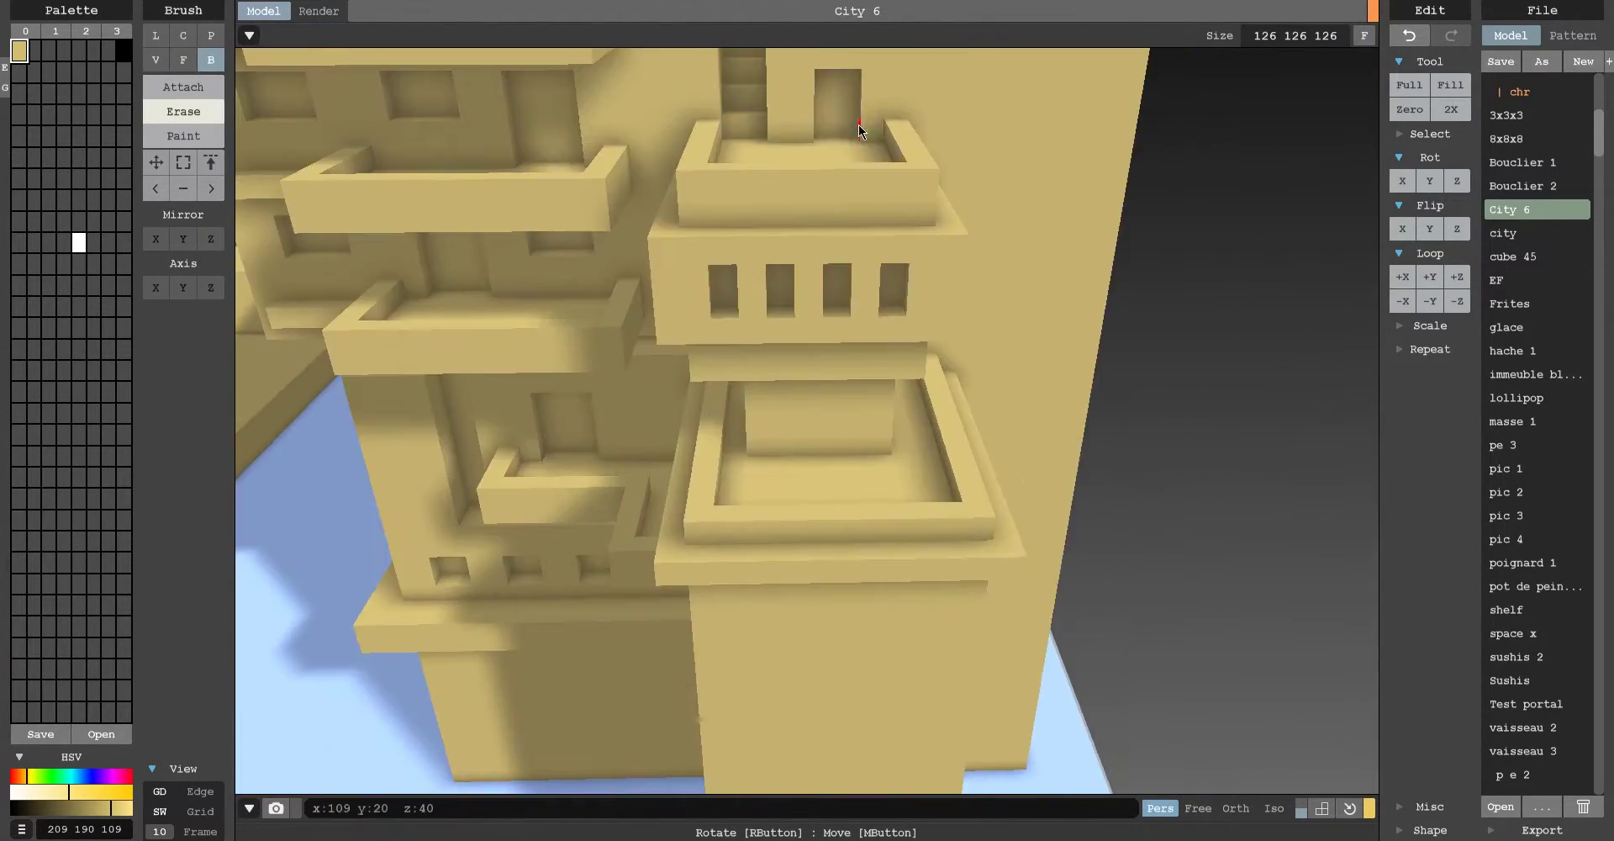
# Attach an awning above the upper terrace door and a tall framed panel on the adjacent wall.
pyautogui.scroll(-5, 841, 184)
pyautogui.press('a')
pyautogui.scroll(6, 807, 126)
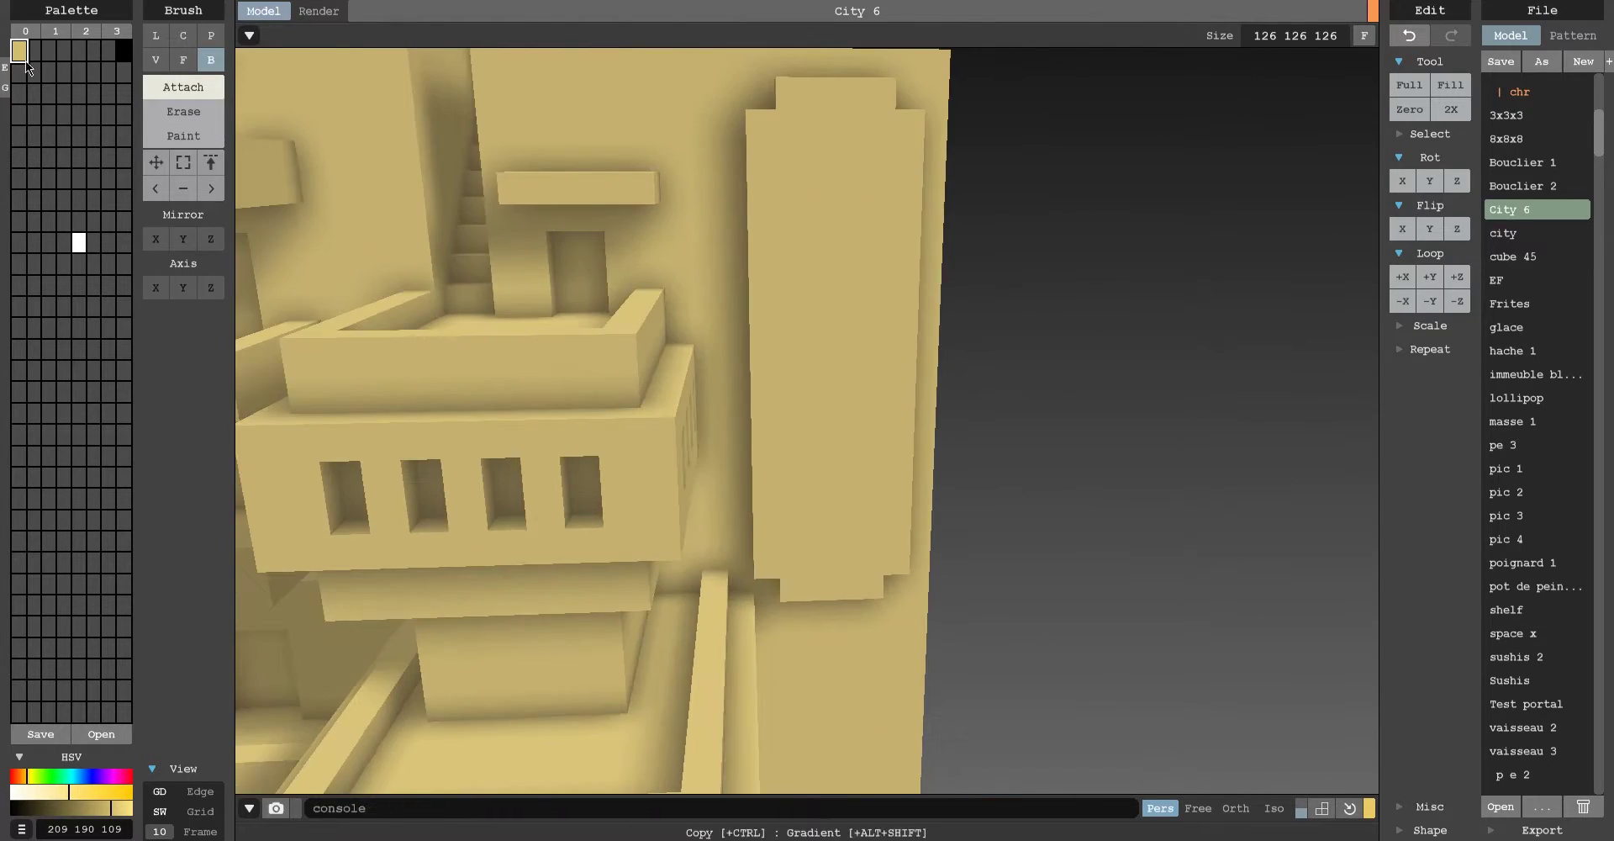
pyautogui.moveTo(760, 245); pyautogui.dragTo(724, 224, button='right')
pyautogui.scroll(2, 839, 611)
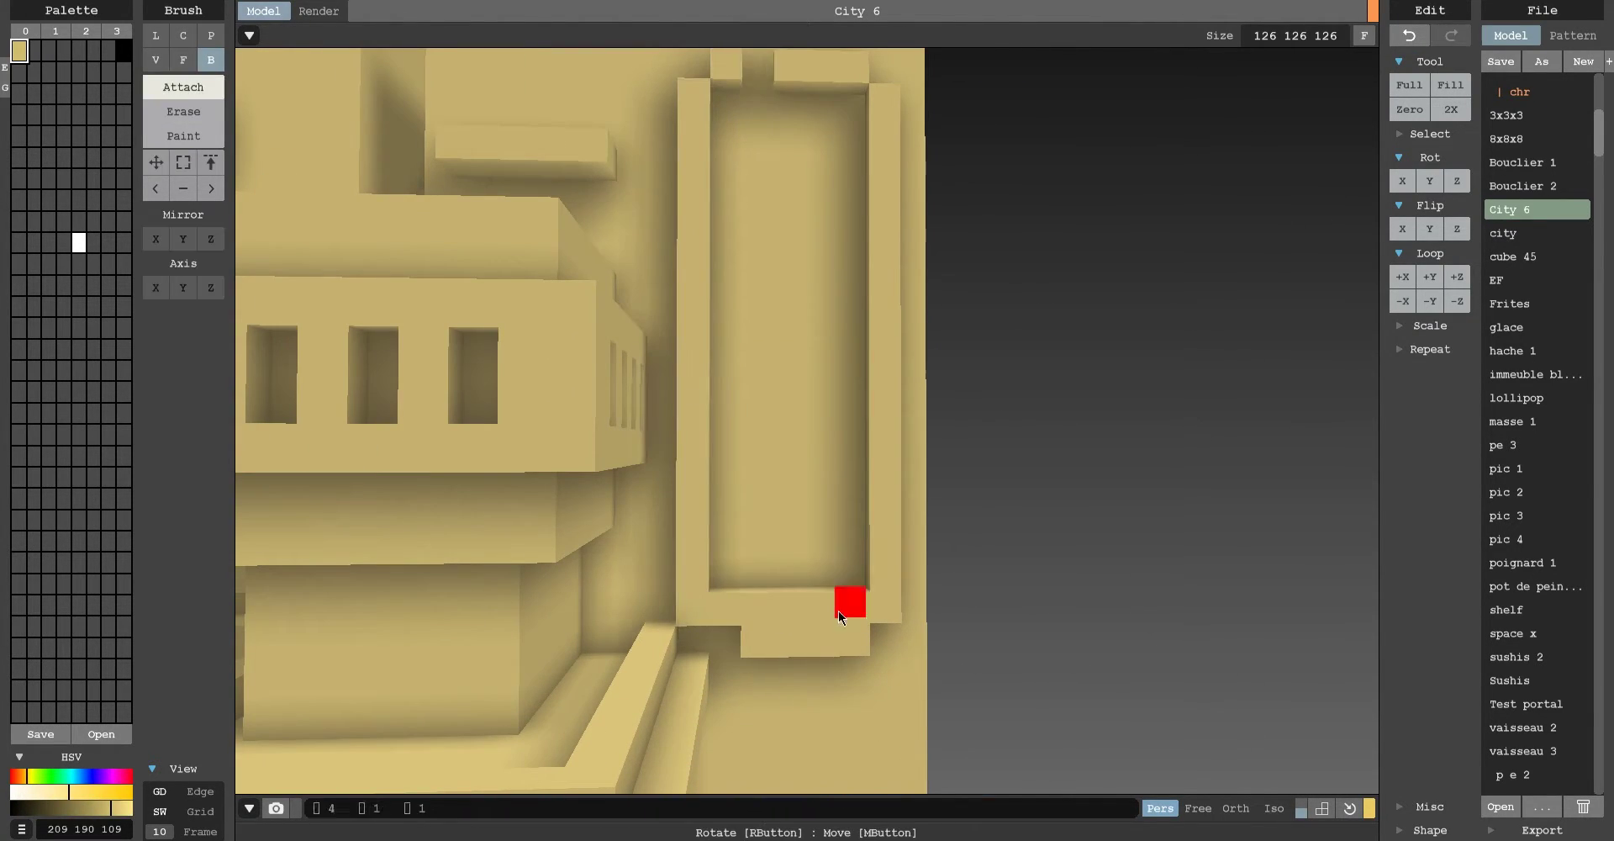
# Attach a wider base volume around the bottom of the corner block.
pyautogui.scroll(-5, 839, 610)
pyautogui.moveTo(857, 404); pyautogui.dragTo(990, 621, button='right')
pyautogui.scroll(4, 938, 456)
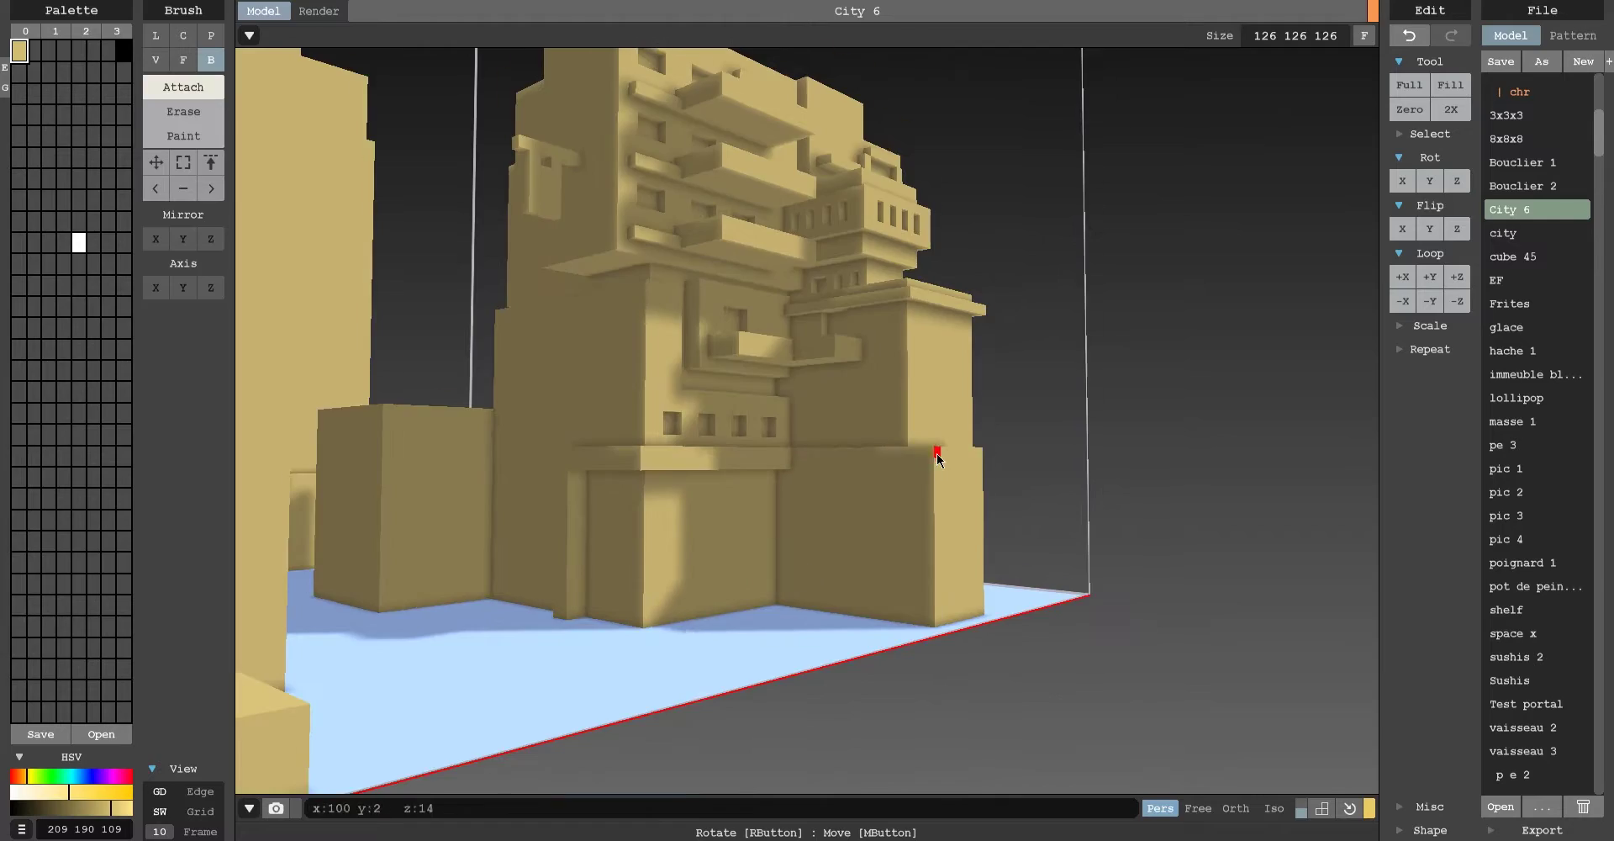
pyautogui.scroll(3, 937, 457)
pyautogui.scroll(2, 743, 335)
# Erase the inner tops of the base volumes to leave parapet-edged terraces.
pyautogui.press('e')
pyautogui.press('f')
pyautogui.scroll(-5, 841, 206)
pyautogui.scroll(4, 709, 249)
pyautogui.moveTo(841, 206)
pyautogui.mouseDown(button='right')
pyautogui.moveTo(709, 249)
pyautogui.moveTo(541, 199)
pyautogui.moveTo(1088, 159)
pyautogui.mouseUp(button='right')
# Box-select the canopied frame projecting from the building's side wall.
pyautogui.press('a')
pyautogui.scroll(-4, 1088, 159)
pyautogui.scroll(4, 673, 508)
pyautogui.press('b')
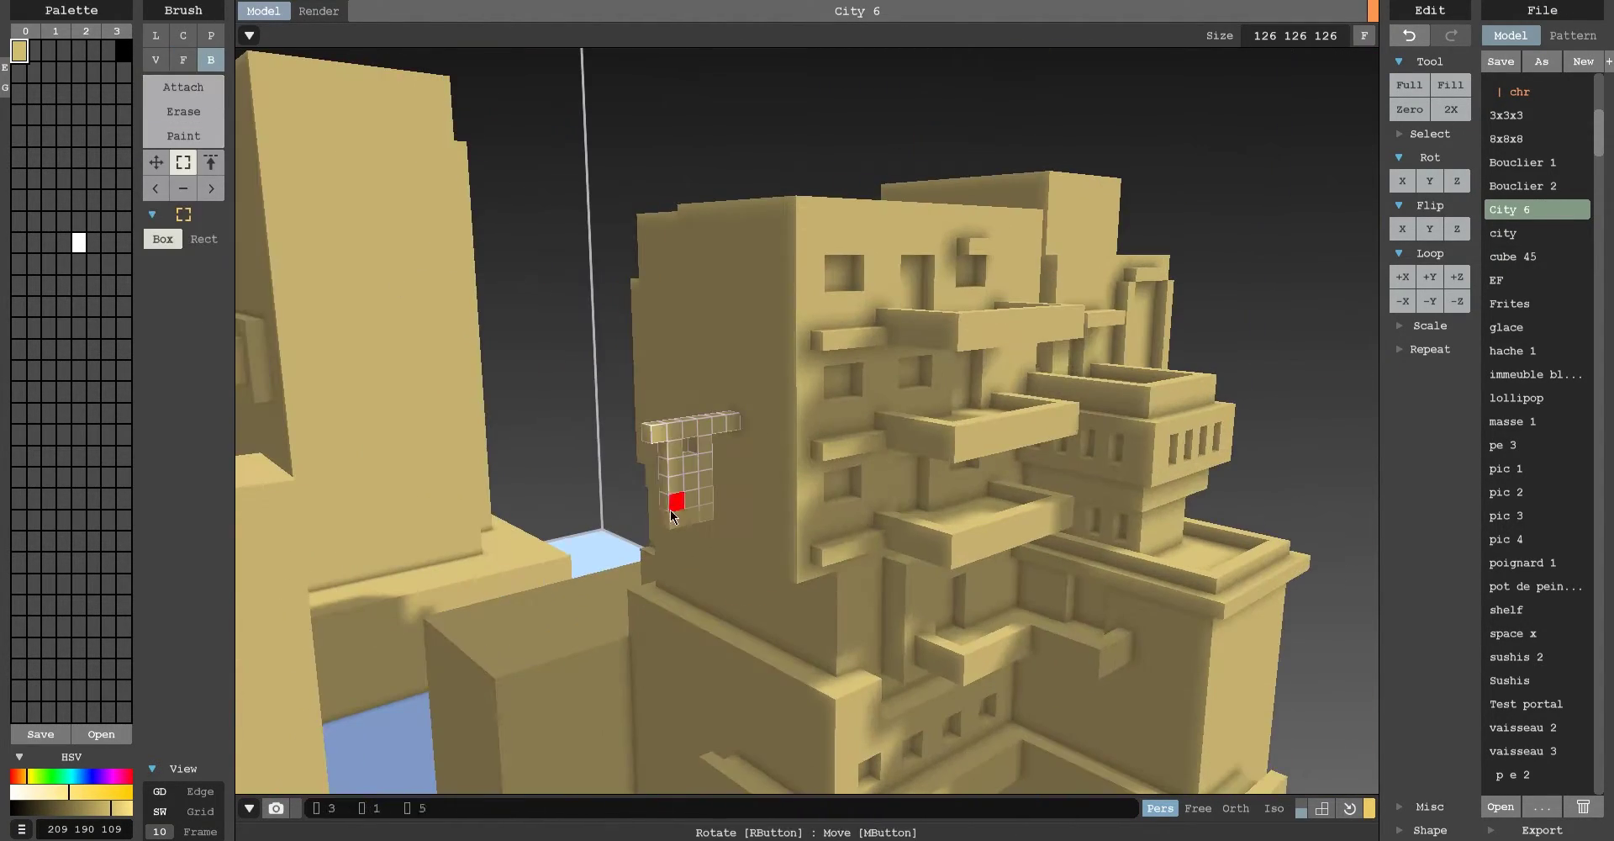
pyautogui.hotkey('ctrl', 'z')
# Erase a 1 × 9 × 4 voxel window recess above the sill on the side wall.
pyautogui.scroll(-2, 730, 493)
pyautogui.moveTo(729, 493); pyautogui.dragTo(821, 516, button='right')
pyautogui.scroll(5, 822, 516)
pyautogui.press('e')
pyautogui.scroll(2, 994, 280)
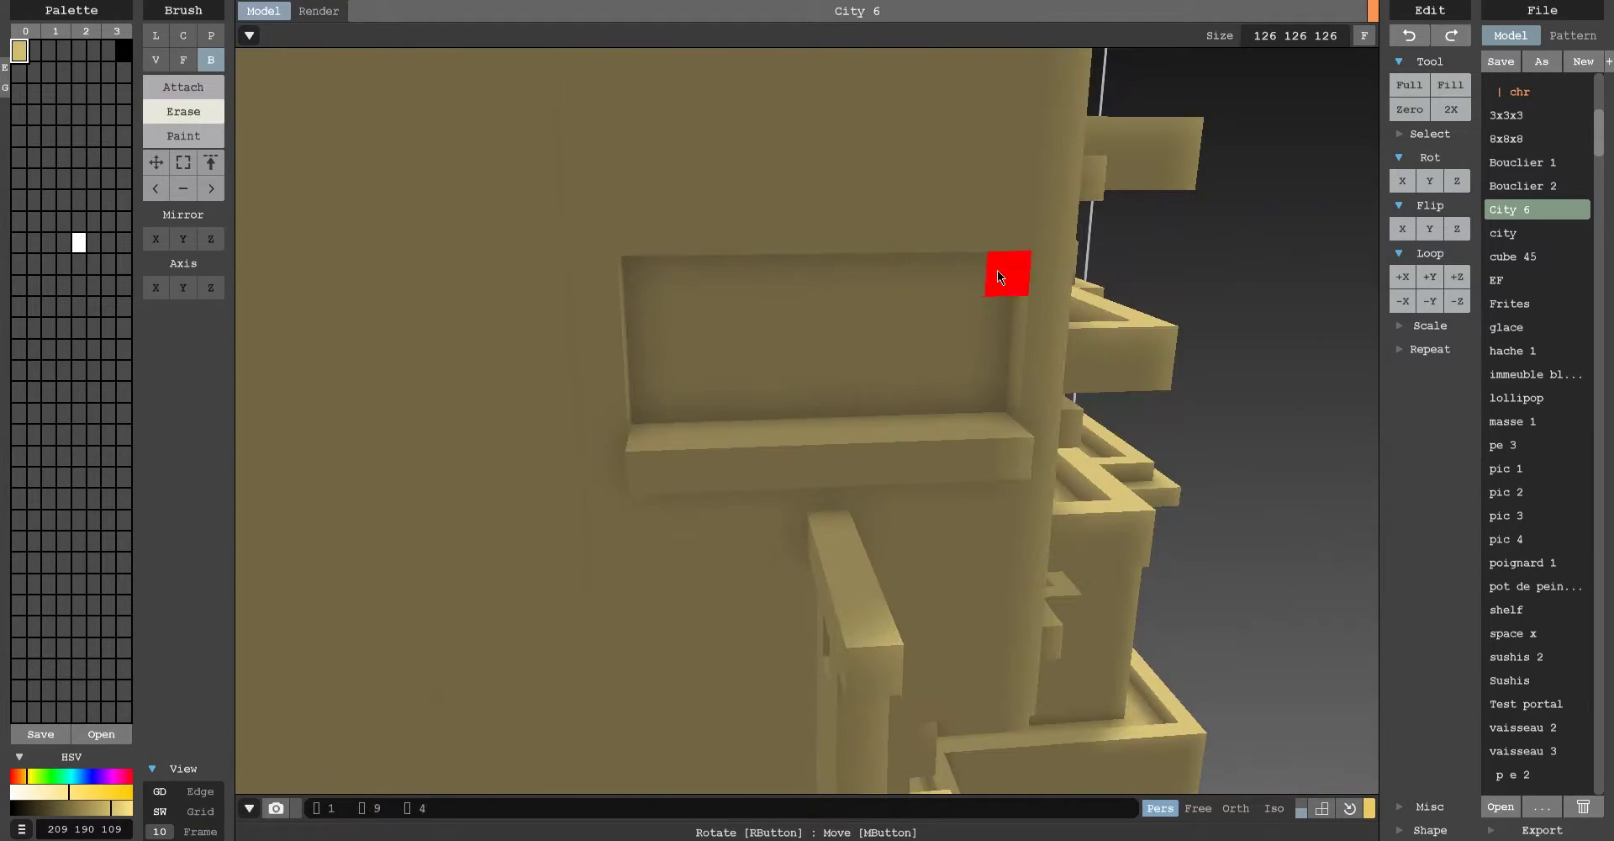
pyautogui.click(993, 274)
# Build two floors of paired windows with projecting ledges on the side wall above the canopied frame.
pyautogui.scroll(-3, 777, 214)
pyautogui.moveTo(777, 214)
pyautogui.mouseDown(button='right')
pyautogui.moveTo(578, 325)
pyautogui.moveTo(851, 210)
pyautogui.moveTo(719, 519)
pyautogui.mouseUp(button='right')
pyautogui.press('a')
pyautogui.scroll(3, 719, 518)
pyautogui.scroll(-3, 719, 519)
pyautogui.moveTo(846, 462); pyautogui.dragTo(642, 425, button='right')
pyautogui.scroll(-2, 642, 426)
pyautogui.scroll(2, 677, 234)
# Move the selected two-floor window section 2 voxels up the side wall.
pyautogui.press('m')
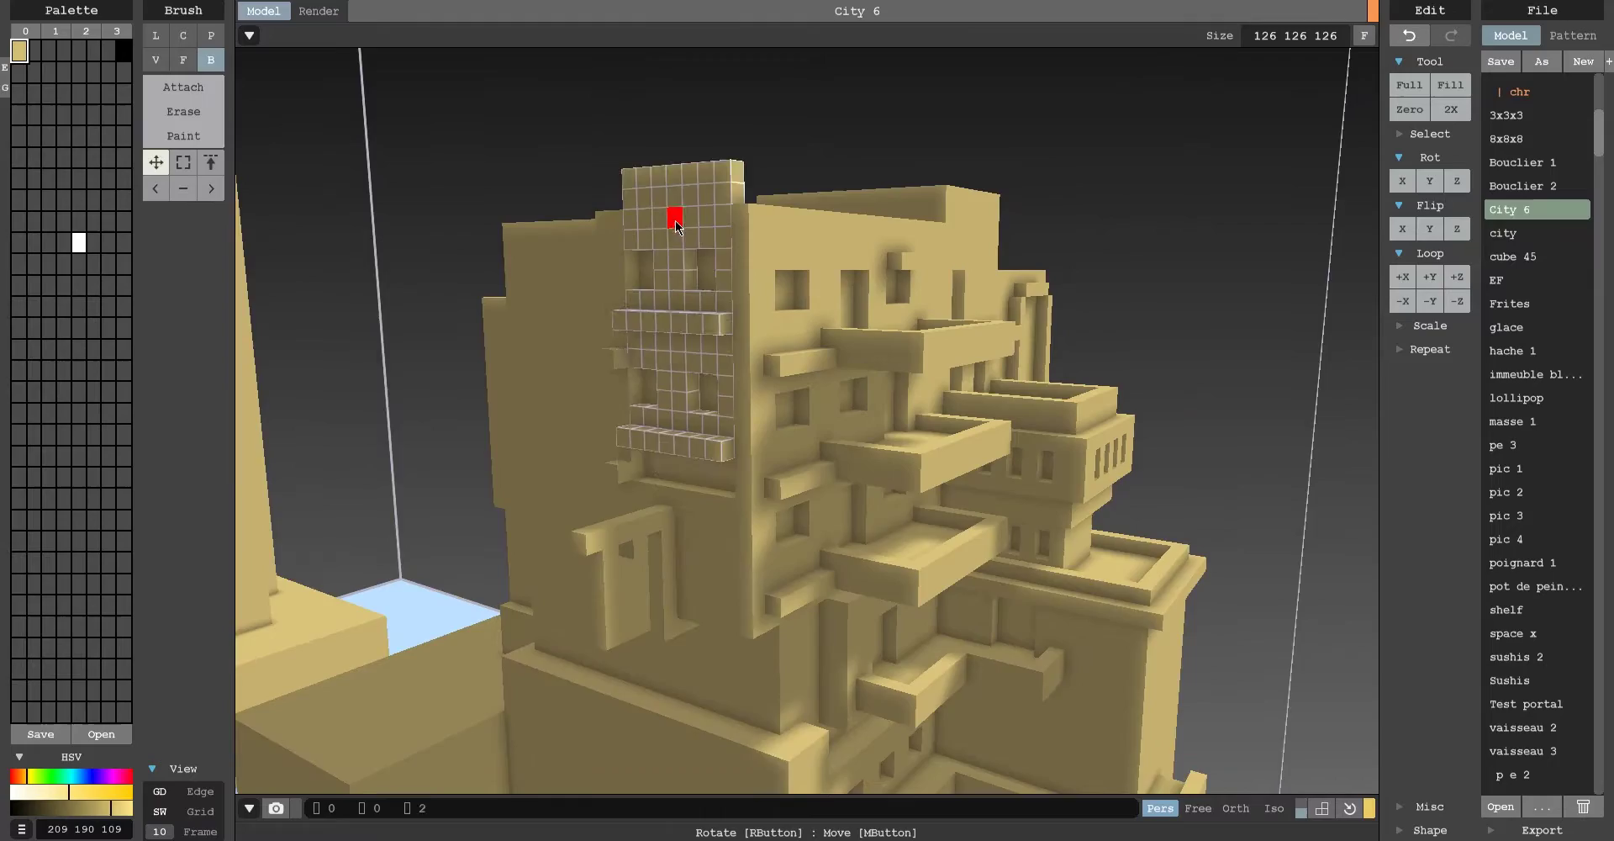
pyautogui.scroll(-2, 676, 233)
pyautogui.scroll(3, 775, 243)
pyautogui.moveTo(677, 234); pyautogui.dragTo(845, 353, button='right')
# Attach small raised blocks to the roof of the detailed building near its balcony side.
pyautogui.press('a')
pyautogui.scroll(2, 845, 353)
pyautogui.hotkey('ctrl', 'z')
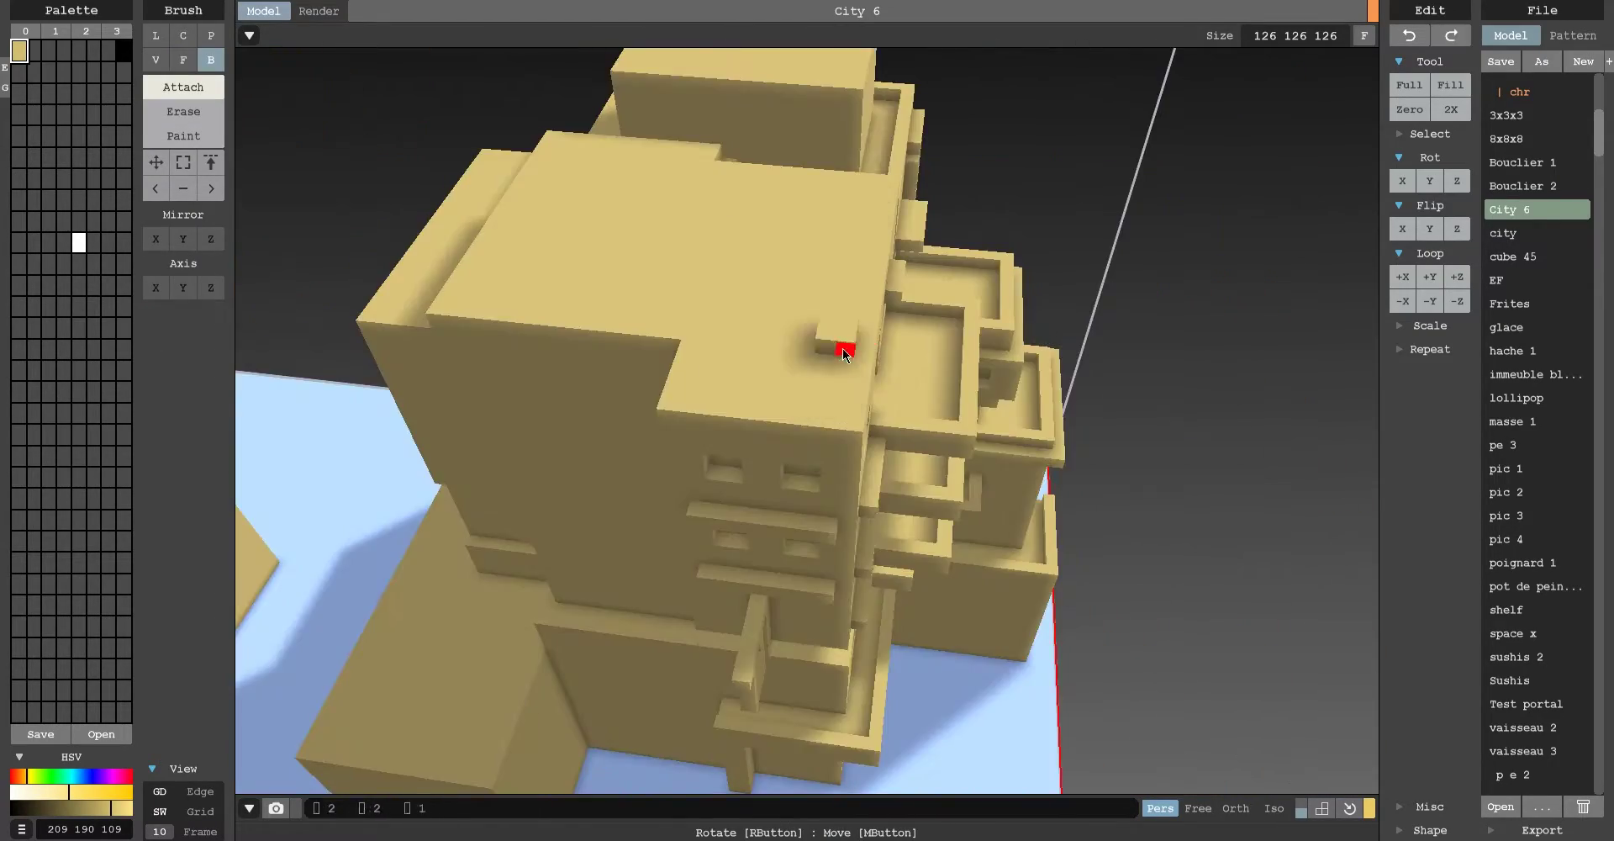
pyautogui.scroll(3, 845, 353)
pyautogui.click(851, 201)
pyautogui.scroll(-3, 850, 200)
pyautogui.moveTo(851, 200); pyautogui.dragTo(1142, 641, button='right')
pyautogui.scroll(3, 1142, 642)
pyautogui.scroll(2, 832, 443)
# Build an octagonal rim with crossed beams and low ledges on the detailed building's roof.
pyautogui.scroll(-3, 833, 443)
pyautogui.moveTo(832, 443); pyautogui.dragTo(810, 234, button='right')
pyautogui.scroll(2, 786, 311)
pyautogui.scroll(3, 786, 311)
pyautogui.moveTo(810, 234); pyautogui.dragTo(865, 462)
pyautogui.scroll(-3, 785, 263)
pyautogui.moveTo(865, 461); pyautogui.dragTo(1061, 373, button='right')
pyautogui.scroll(3, 785, 262)
# Place the immeuble bl... pattern between the buildings and rotate it about the X axis in 90-degree turns.
pyautogui.click(1536, 374)
pyautogui.click(1572, 35)
pyautogui.click(1525, 227)
pyautogui.click(1532, 392)
pyautogui.moveTo(1037, 471)
pyautogui.mouseDown(button='right')
pyautogui.moveTo(639, 536)
pyautogui.moveTo(661, 584)
pyautogui.moveTo(860, 454)
pyautogui.mouseUp(button='right')
pyautogui.click(1402, 181)
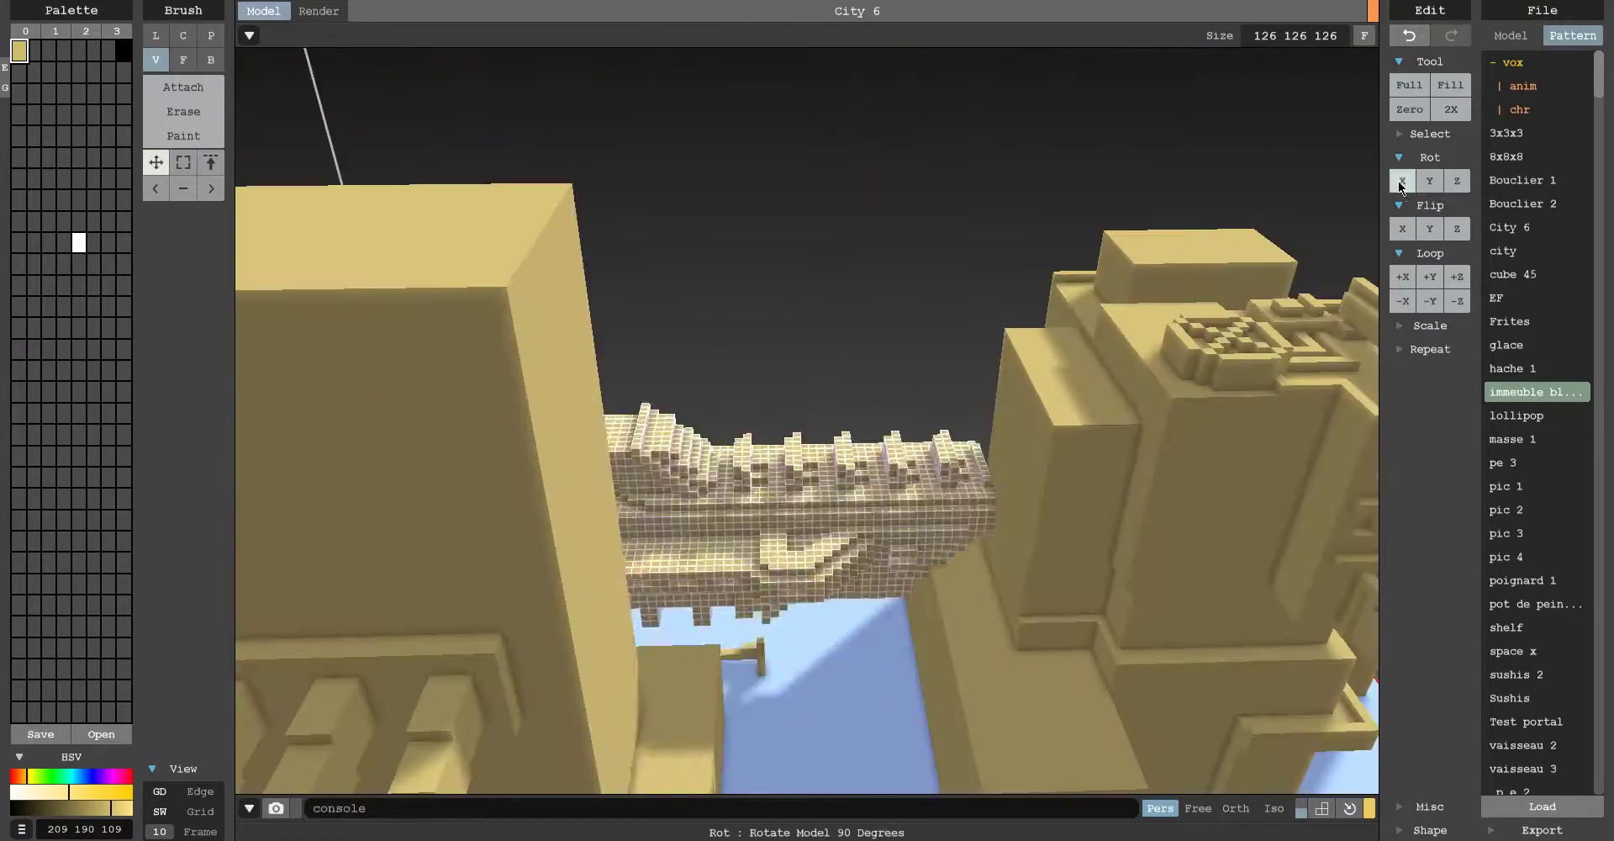
pyautogui.click(1402, 181)
# Add detailed buildings from the city pattern to the base slab opposite the balcony building.
pyautogui.moveTo(790, 538)
pyautogui.mouseDown(button='right')
pyautogui.moveTo(715, 420)
pyautogui.moveTo(673, 402)
pyautogui.moveTo(922, 216)
pyautogui.moveTo(1056, 504)
pyautogui.moveTo(638, 230)
pyautogui.moveTo(890, 357)
pyautogui.moveTo(768, 372)
pyautogui.moveTo(1052, 498)
pyautogui.moveTo(786, 245)
pyautogui.moveTo(841, 336)
pyautogui.moveTo(782, 454)
pyautogui.moveTo(725, 519)
pyautogui.moveTo(826, 234)
pyautogui.mouseUp(button='right')
pyautogui.press('f')
pyautogui.click(1517, 439)
pyautogui.click(1511, 36)
pyautogui.click(1503, 193)
pyautogui.click(1573, 35)
pyautogui.click(1513, 66)
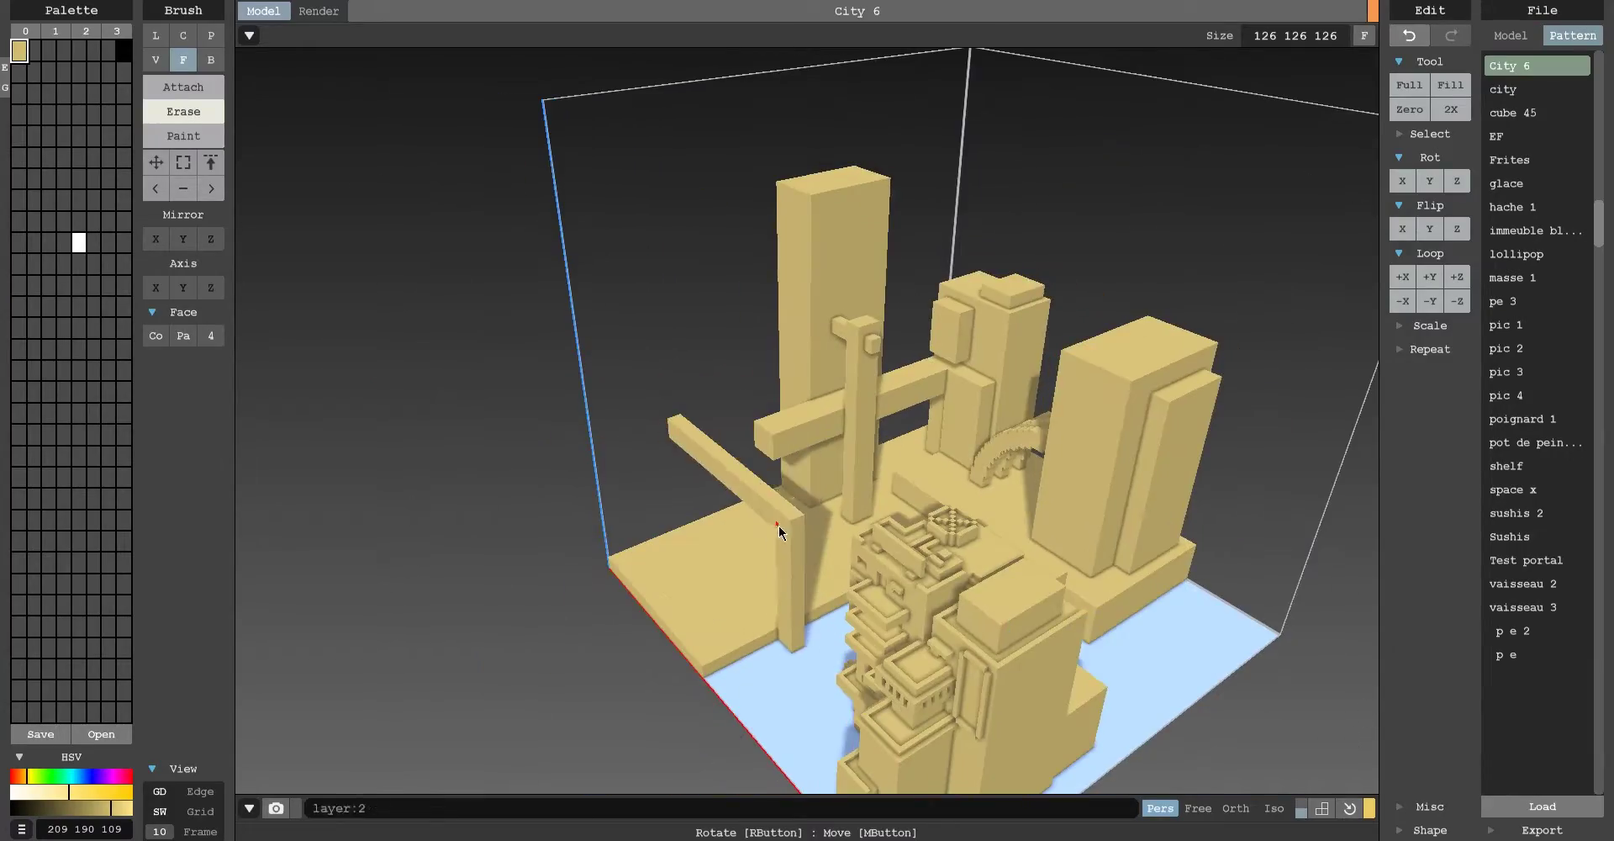
pyautogui.press('p')
pyautogui.moveTo(780, 531)
pyautogui.mouseDown(button='right')
pyautogui.moveTo(744, 256)
pyautogui.moveTo(839, 292)
pyautogui.moveTo(1035, 132)
pyautogui.moveTo(666, 461)
pyautogui.moveTo(617, 405)
pyautogui.moveTo(658, 618)
pyautogui.moveTo(580, 395)
pyautogui.moveTo(496, 232)
pyautogui.moveTo(672, 353)
pyautogui.moveTo(1021, 440)
pyautogui.moveTo(967, 421)
pyautogui.mouseUp(button='right')
pyautogui.click(1034, 132)
pyautogui.press('f')
pyautogui.press('b')
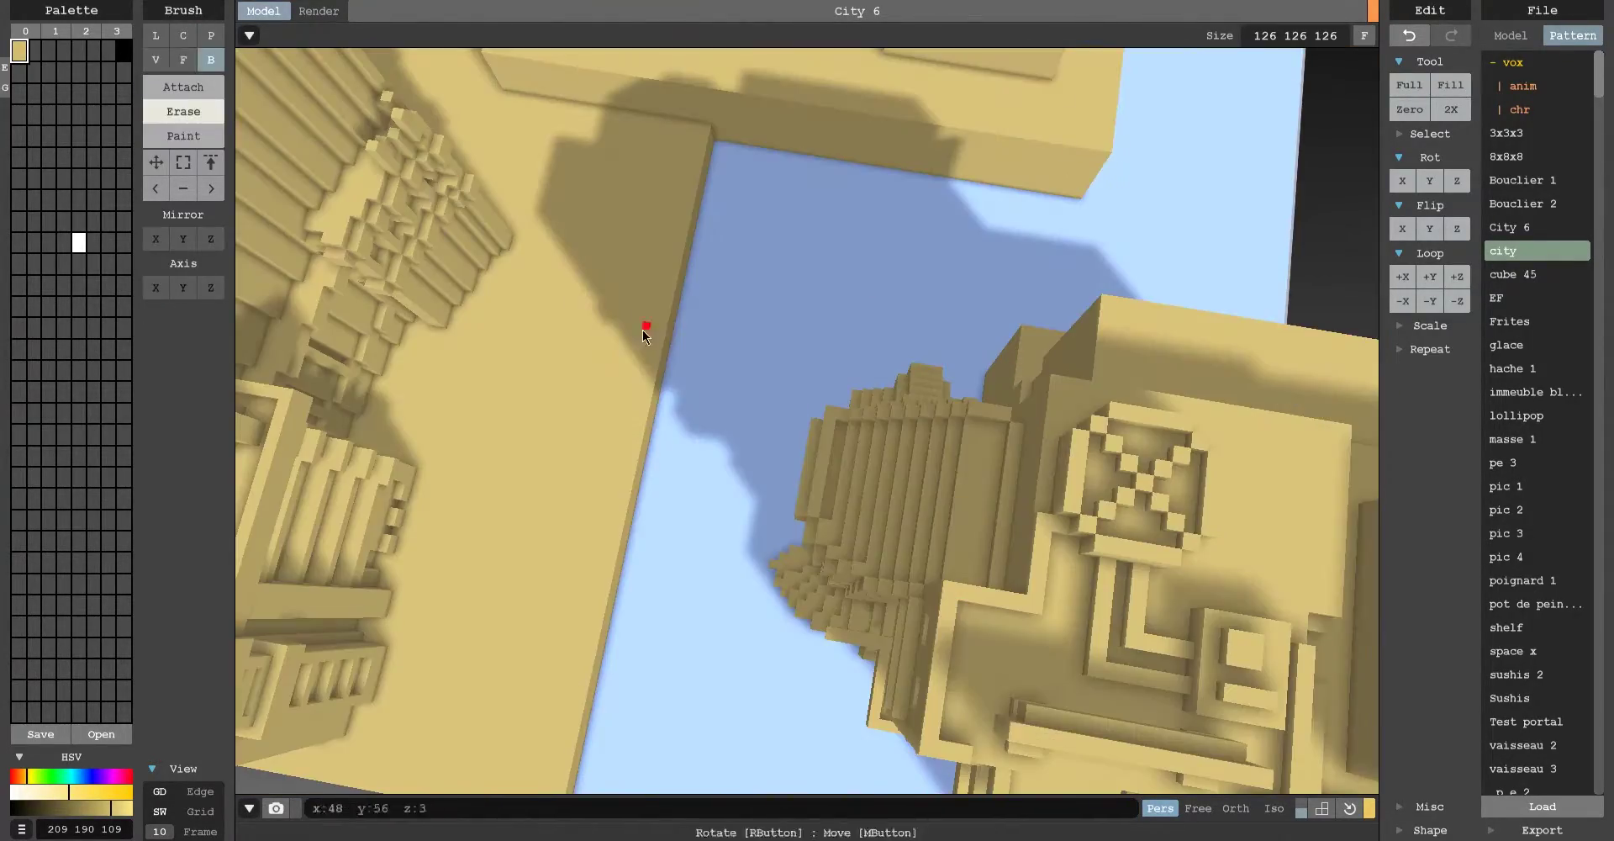
# Erase voxels along the base slab's straight edge to form a stepped, curved outline.
pyautogui.press('f')
pyautogui.moveTo(240, 80); pyautogui.dragTo(684, 382, button='right')
pyautogui.click(825, 414)
pyautogui.scroll(5, 700, 230)
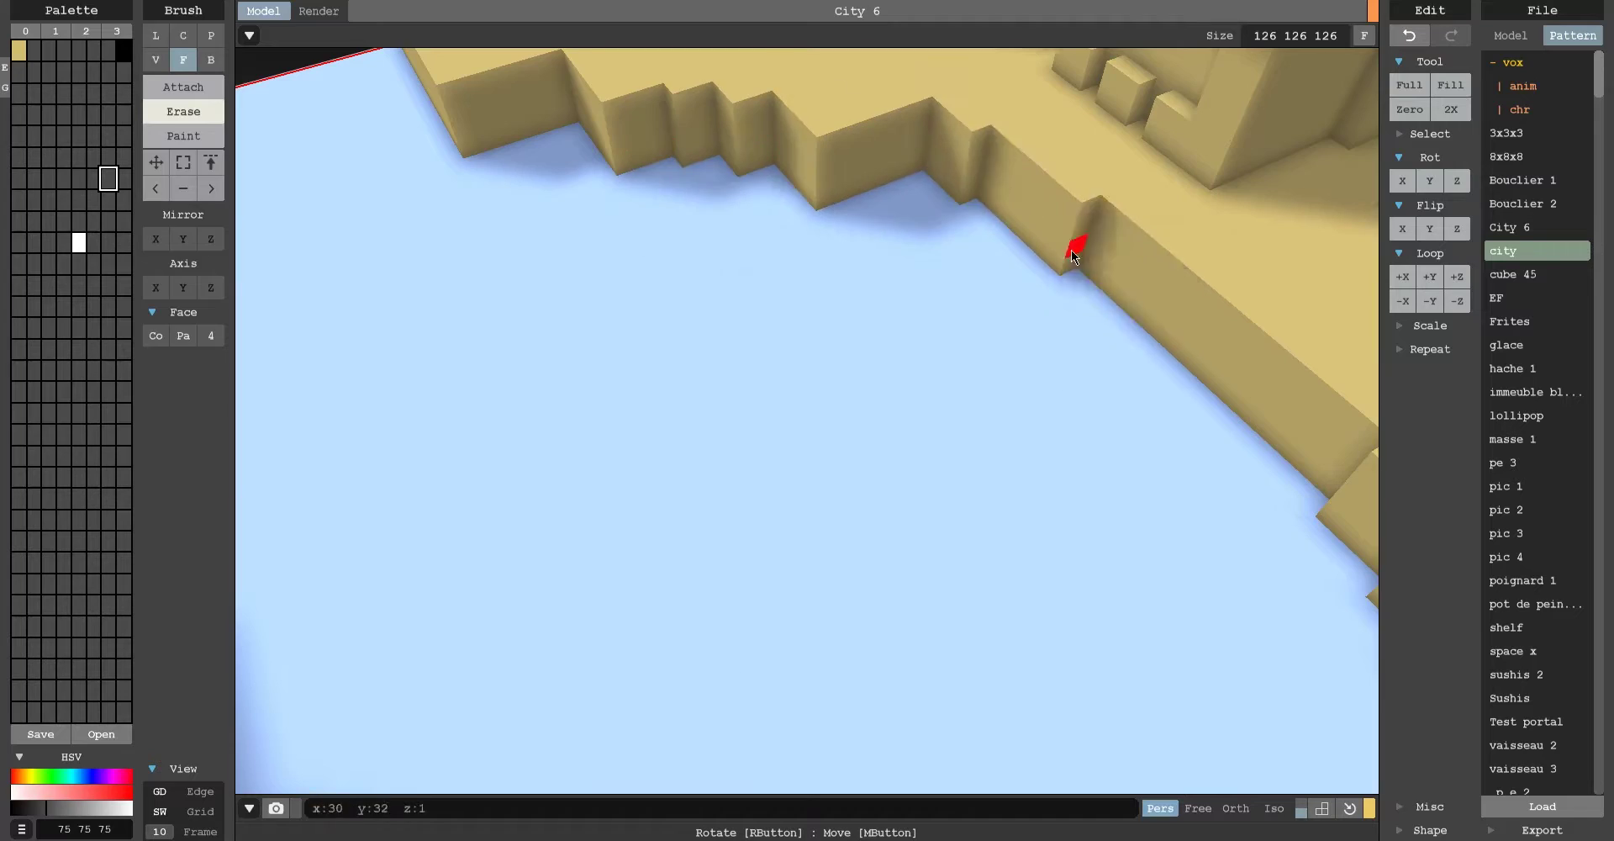
pyautogui.scroll(-5, 1072, 257)
pyautogui.press('b')
pyautogui.scroll(5, 673, 311)
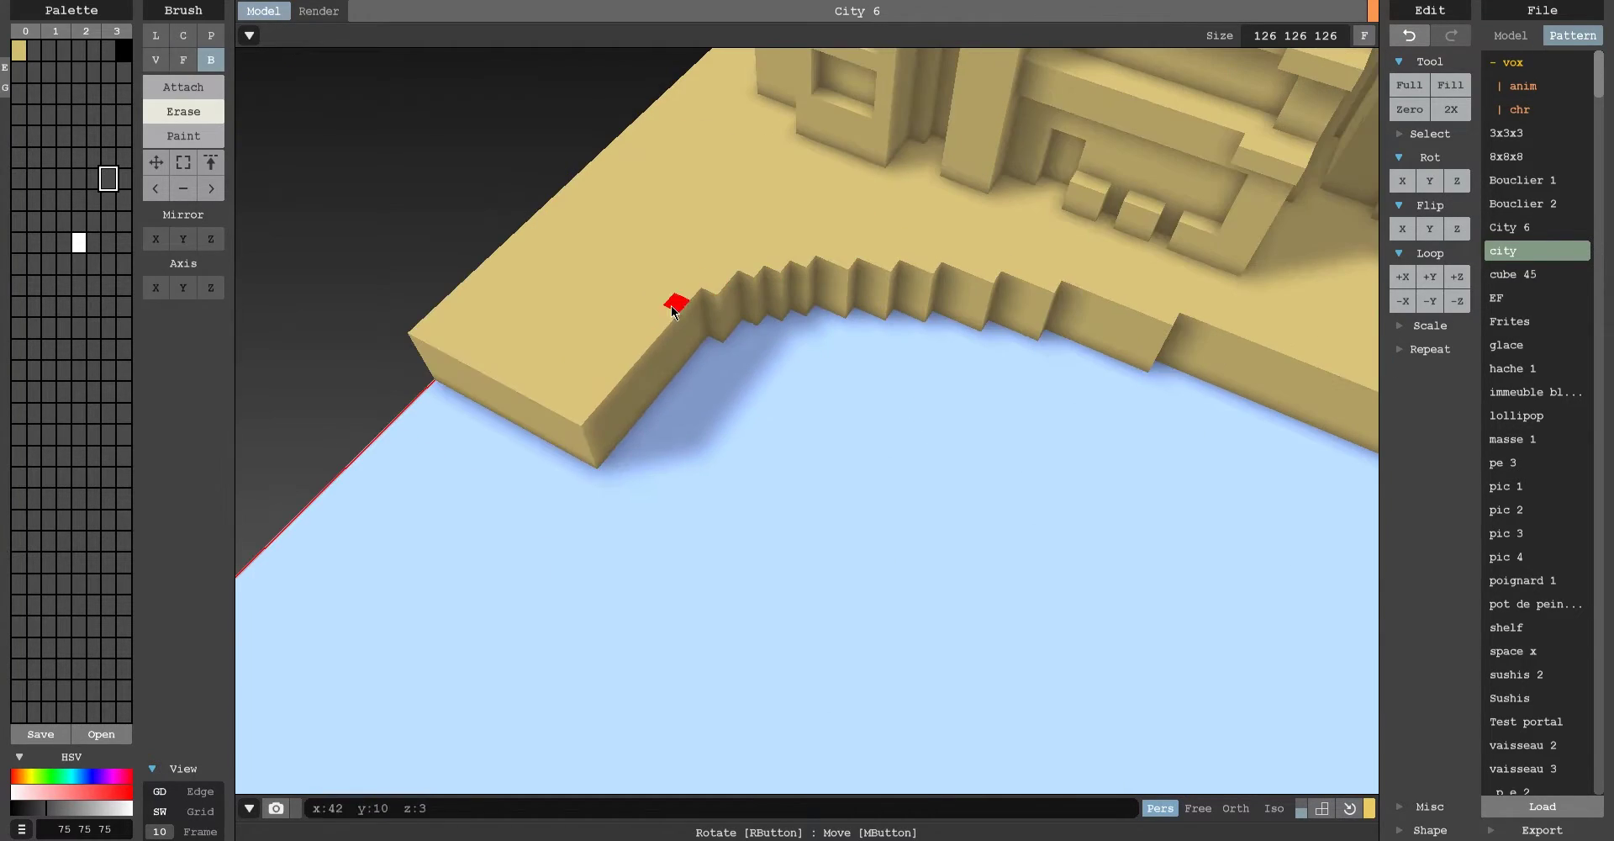
pyautogui.scroll(-5, 673, 311)
pyautogui.scroll(2, 753, 433)
# Erase voxels from the slab's stepped ledge at the foot of the windowed building.
pyautogui.press('m')
pyautogui.press('f')
pyautogui.moveTo(844, 437)
pyautogui.mouseDown(button='right')
pyautogui.moveTo(716, 406)
pyautogui.moveTo(768, 209)
pyautogui.mouseUp(button='right')
pyautogui.scroll(-5, 768, 208)
pyautogui.press('s')
pyautogui.moveTo(841, 336)
pyautogui.mouseDown(button='right')
pyautogui.moveTo(1115, 685)
pyautogui.moveTo(1093, 504)
pyautogui.moveTo(412, 502)
pyautogui.mouseUp(button='right')
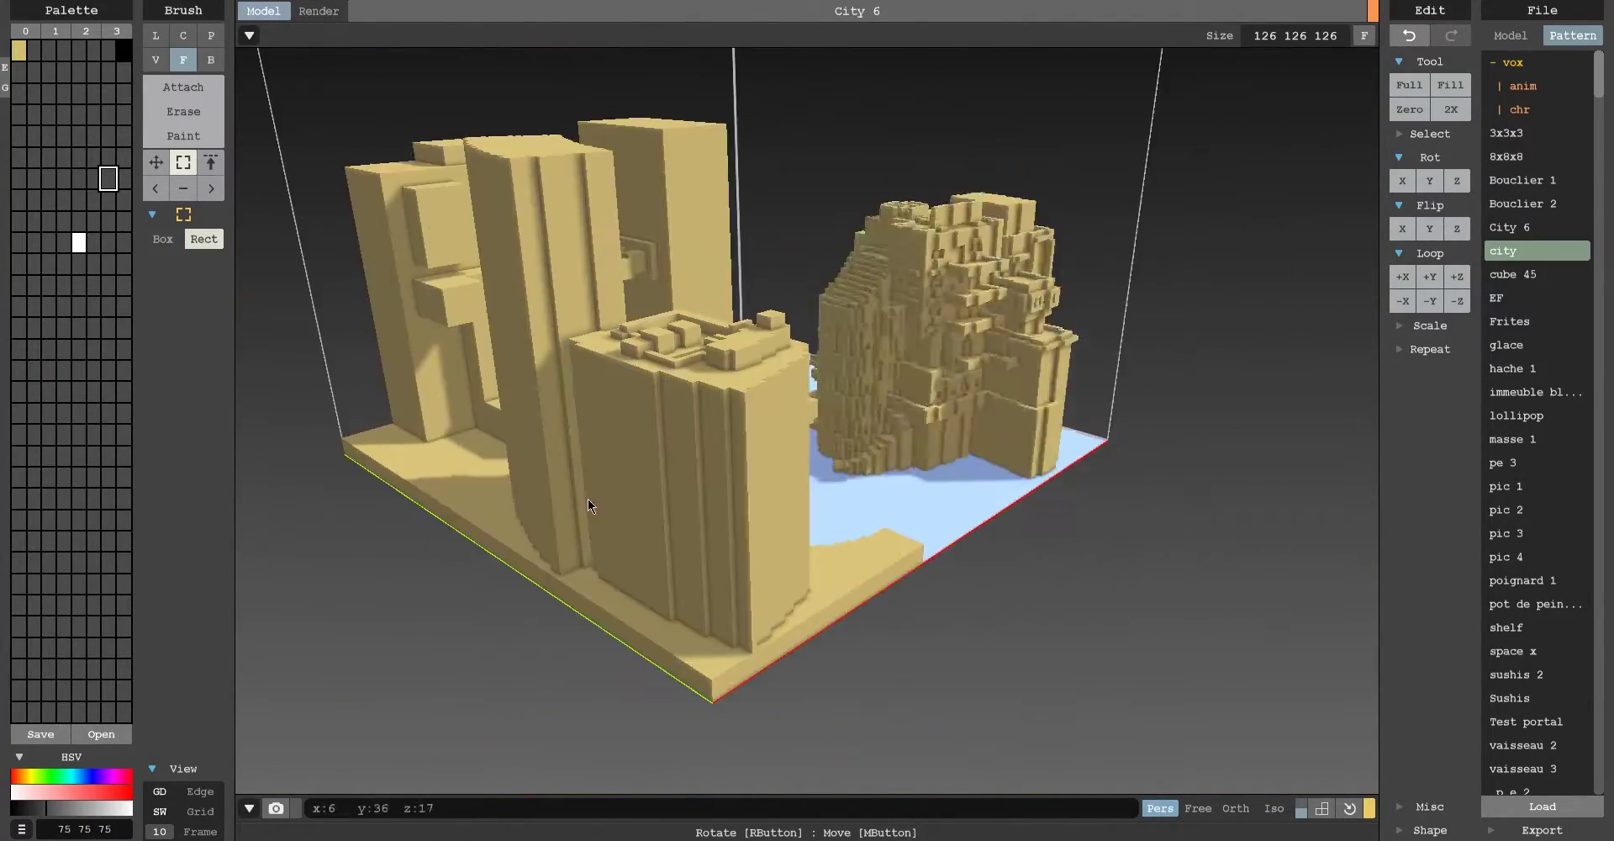
pyautogui.press('b')
pyautogui.scroll(5, 563, 466)
pyautogui.scroll(-2, 663, 529)
pyautogui.scroll(5, 723, 479)
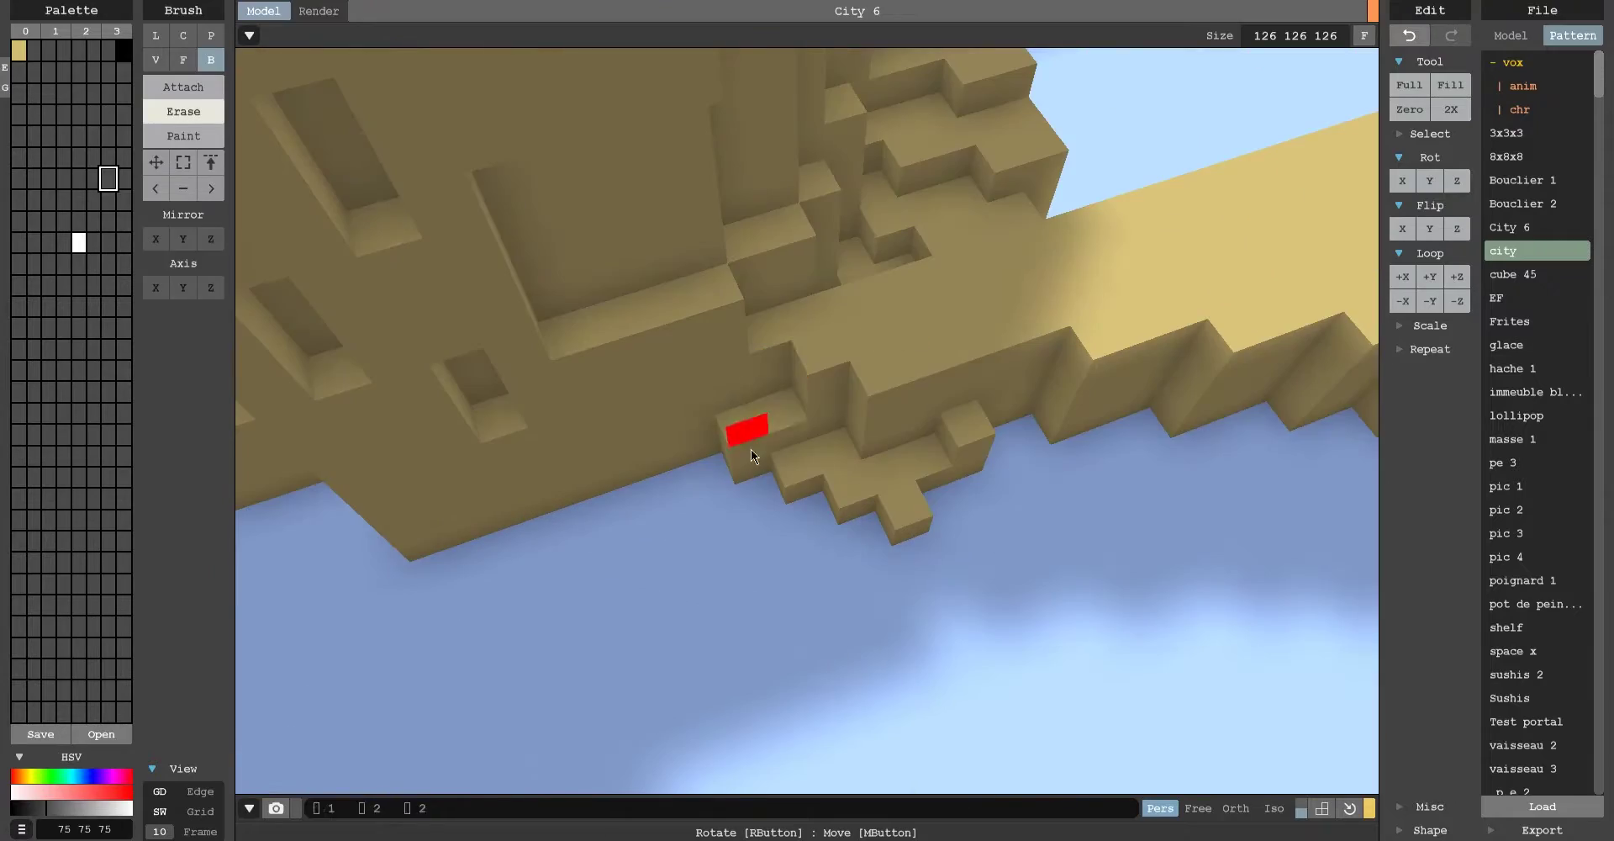
pyautogui.scroll(-10, 904, 355)
# Shift the whole city model upward along Z with the Loop operation.
pyautogui.press('f')
pyautogui.moveTo(765, 368); pyautogui.dragTo(1215, 537, button='right')
pyautogui.scroll(-5, 1215, 536)
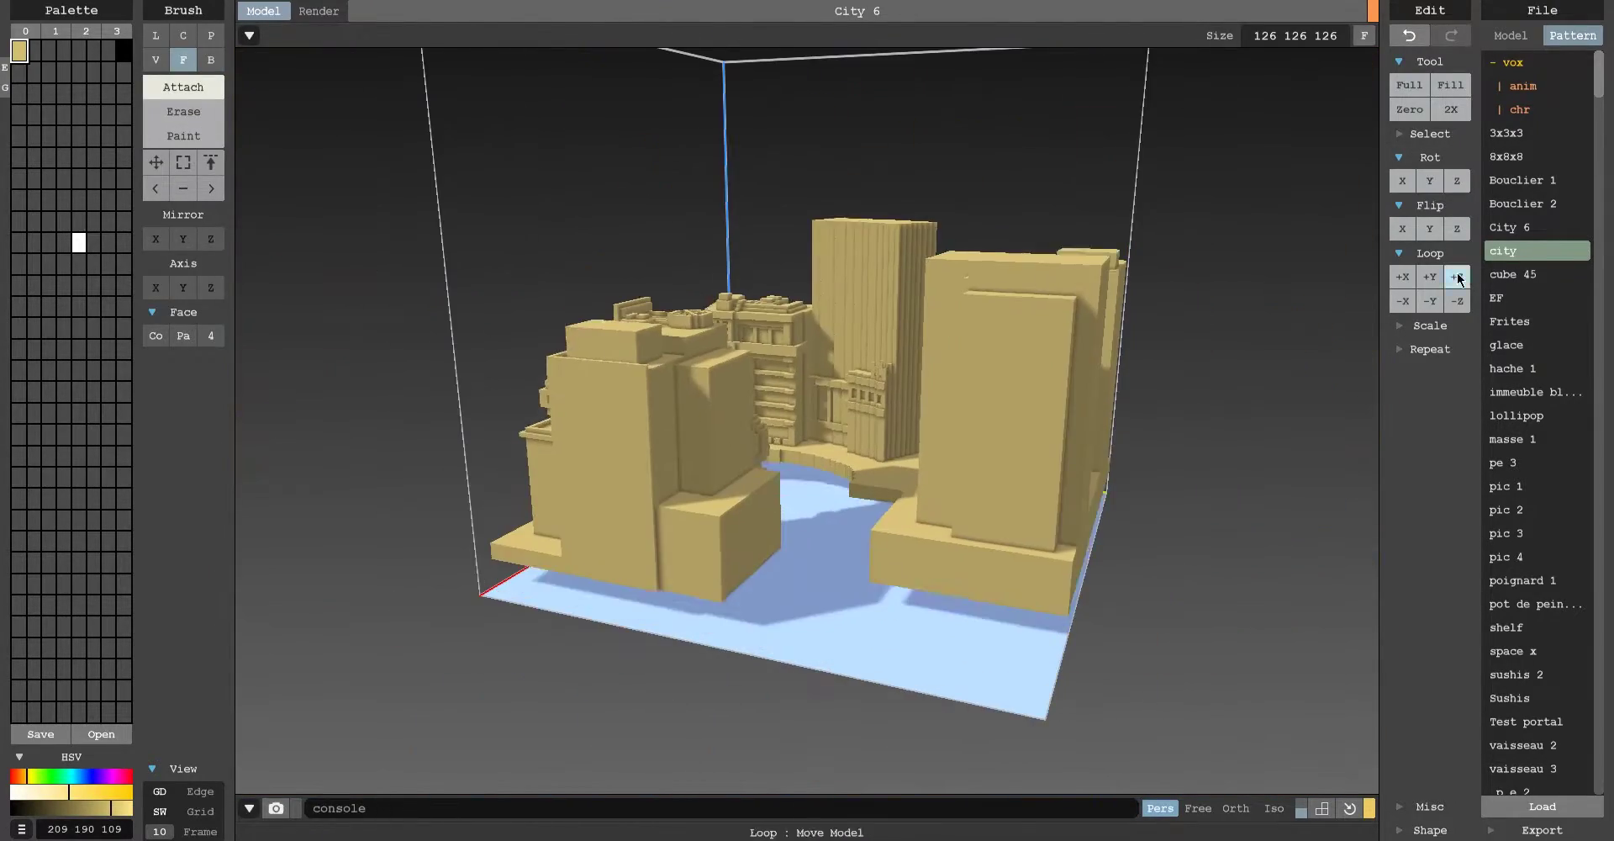
pyautogui.click(1459, 280)
pyautogui.moveTo(1093, 504); pyautogui.dragTo(846, 522, button='right')
# Draw a stepped, curved line of tan voxels across the open area between the buildings.
pyautogui.scroll(5, 846, 522)
pyautogui.click(184, 136)
pyautogui.click(155, 60)
pyautogui.scroll(3, 461, 430)
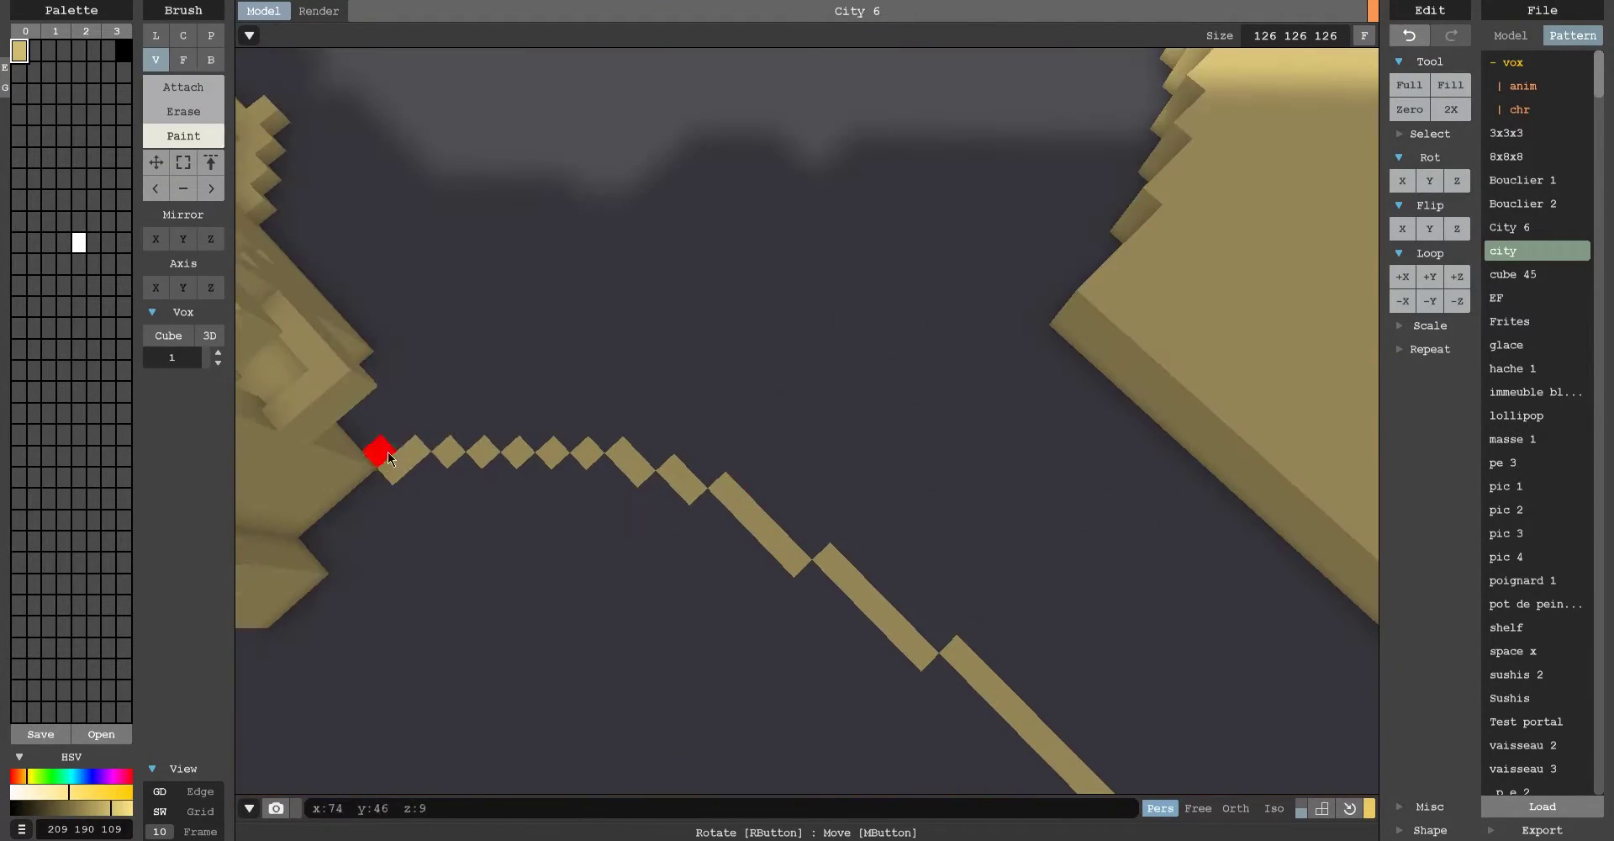
pyautogui.scroll(-6, 457, 425)
pyautogui.moveTo(682, 471)
pyautogui.mouseDown(button='right')
pyautogui.moveTo(866, 497)
pyautogui.moveTo(537, 528)
pyautogui.moveTo(1069, 351)
pyautogui.mouseUp(button='right')
pyautogui.press('f')
pyautogui.press('r')
# Paint a blue curved ring and a straight branch running to the slab's edge on the ground between the buildings.
pyautogui.scroll(5, 1069, 351)
pyautogui.press('3')
pyautogui.press('v')
pyautogui.moveTo(897, 478)
pyautogui.mouseDown(button='right')
pyautogui.moveTo(1004, 274)
pyautogui.moveTo(583, 260)
pyautogui.moveTo(547, 126)
pyautogui.moveTo(1258, 604)
pyautogui.moveTo(641, 418)
pyautogui.mouseUp(button='right')
pyautogui.press('b')
pyautogui.moveTo(642, 418)
pyautogui.mouseDown()
pyautogui.moveTo(894, 350)
pyautogui.moveTo(732, 317)
pyautogui.moveTo(967, 341)
pyautogui.mouseUp()
pyautogui.scroll(2, 893, 350)
pyautogui.moveTo(967, 341); pyautogui.dragTo(810, 584, button='right')
pyautogui.scroll(-2, 959, 327)
pyautogui.scroll(2, 810, 584)
pyautogui.hotkey('ctrl', 'z')
pyautogui.hotkey('ctrl', 'y')
pyautogui.moveTo(548, 361)
pyautogui.mouseDown(button='right')
pyautogui.moveTo(739, 508)
pyautogui.moveTo(907, 315)
pyautogui.moveTo(876, 270)
pyautogui.mouseUp(button='right')
pyautogui.scroll(2, 906, 314)
pyautogui.scroll(-3, 906, 315)
# Erase the faces of the straight blue strip to carve a stepped trench out to the slab's edge.
pyautogui.click(183, 111)
pyautogui.hotkey('ctrl', 'z')
pyautogui.click(183, 60)
pyautogui.scroll(3, 490, 232)
pyautogui.scroll(-3, 491, 232)
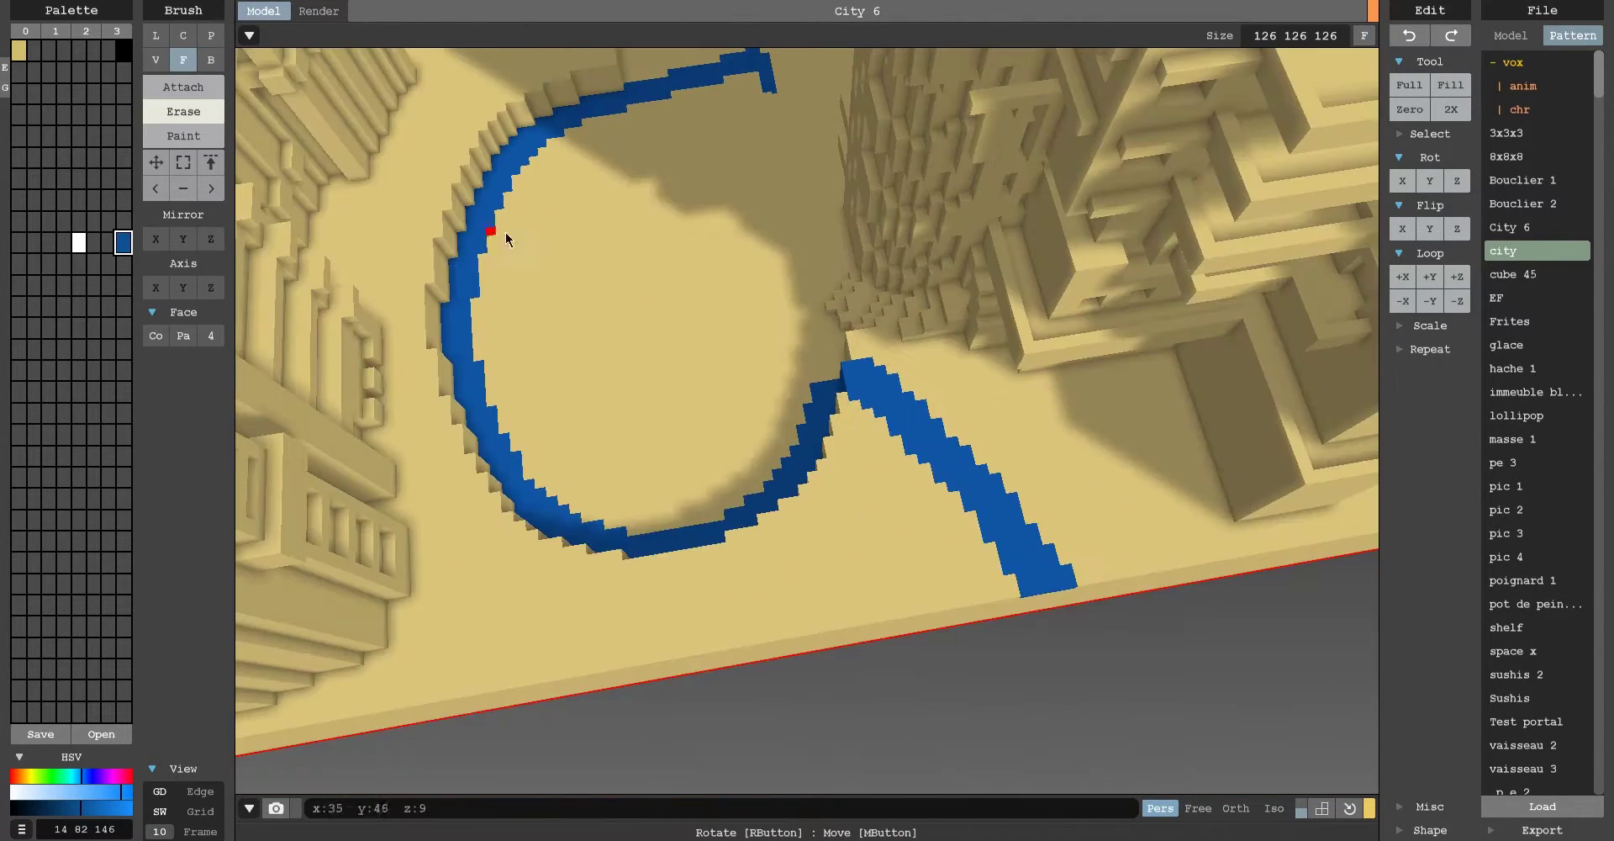
pyautogui.moveTo(491, 232); pyautogui.dragTo(955, 313, button='right')
pyautogui.scroll(3, 955, 313)
pyautogui.hotkey('ctrl', 'y')
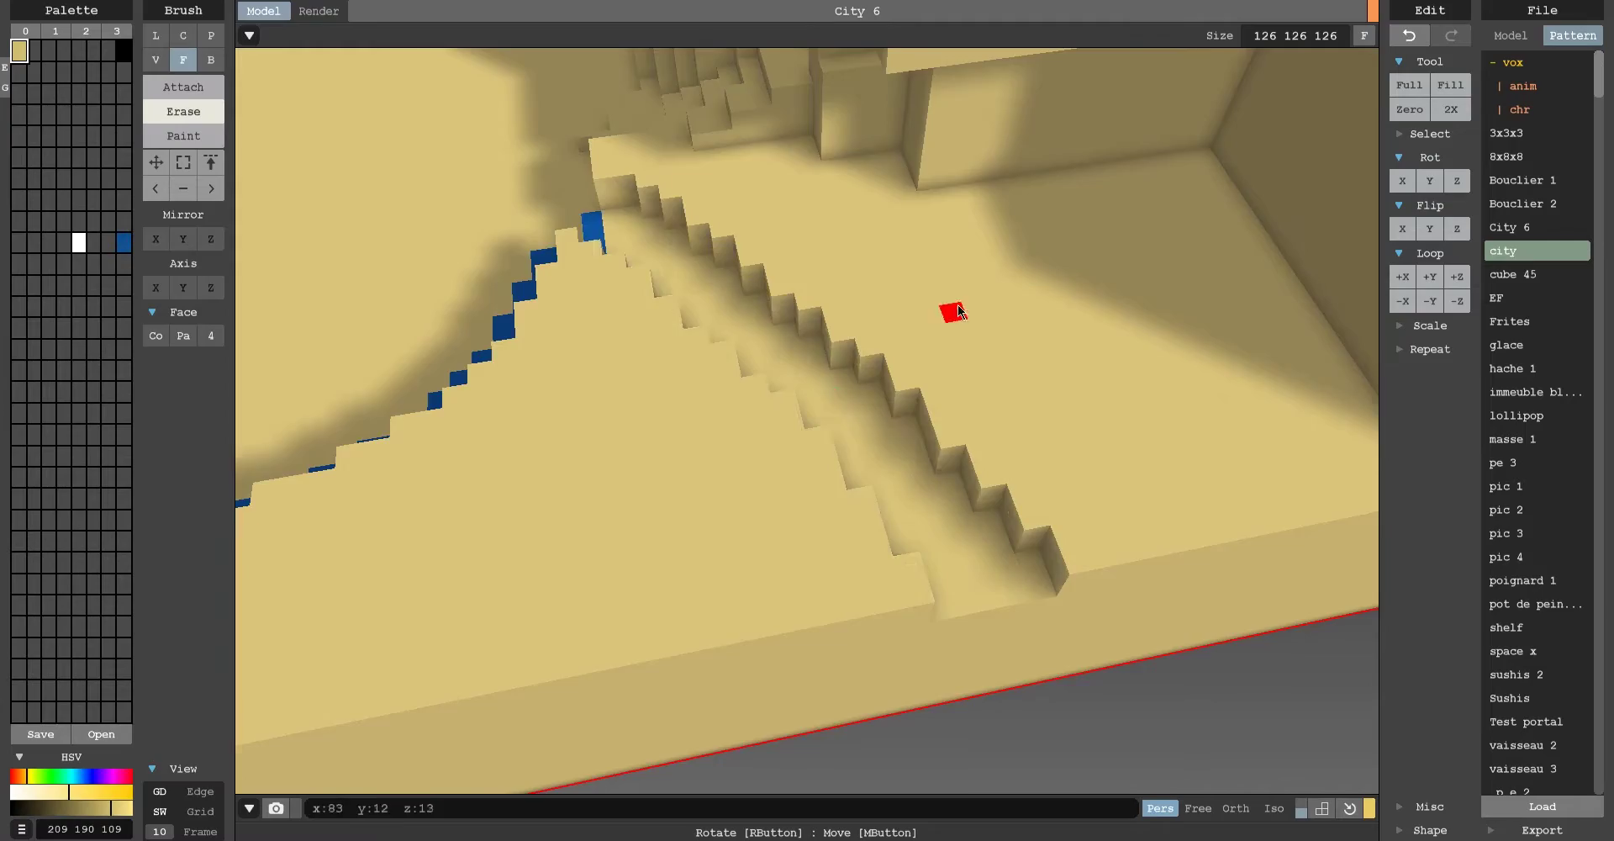
# Shape the remaining curved channel and join it to the straight trench with stepped walls.
pyautogui.scroll(-3, 896, 370)
pyautogui.moveTo(896, 370)
pyautogui.mouseDown(button='right')
pyautogui.moveTo(834, 448)
pyautogui.moveTo(979, 517)
pyautogui.moveTo(468, 458)
pyautogui.mouseUp(button='right')
pyautogui.press('b')
pyautogui.scroll(3, 834, 447)
pyautogui.press('a')
pyautogui.moveTo(731, 475)
pyautogui.mouseDown(button='right')
pyautogui.moveTo(767, 282)
pyautogui.moveTo(617, 348)
pyautogui.moveTo(960, 582)
pyautogui.mouseUp(button='right')
pyautogui.scroll(-3, 728, 316)
pyautogui.press('f')
# Create a dark-to-light blue gradient in the palette and fill the channel with the 64 127 203 shade.
pyautogui.click(19, 286)
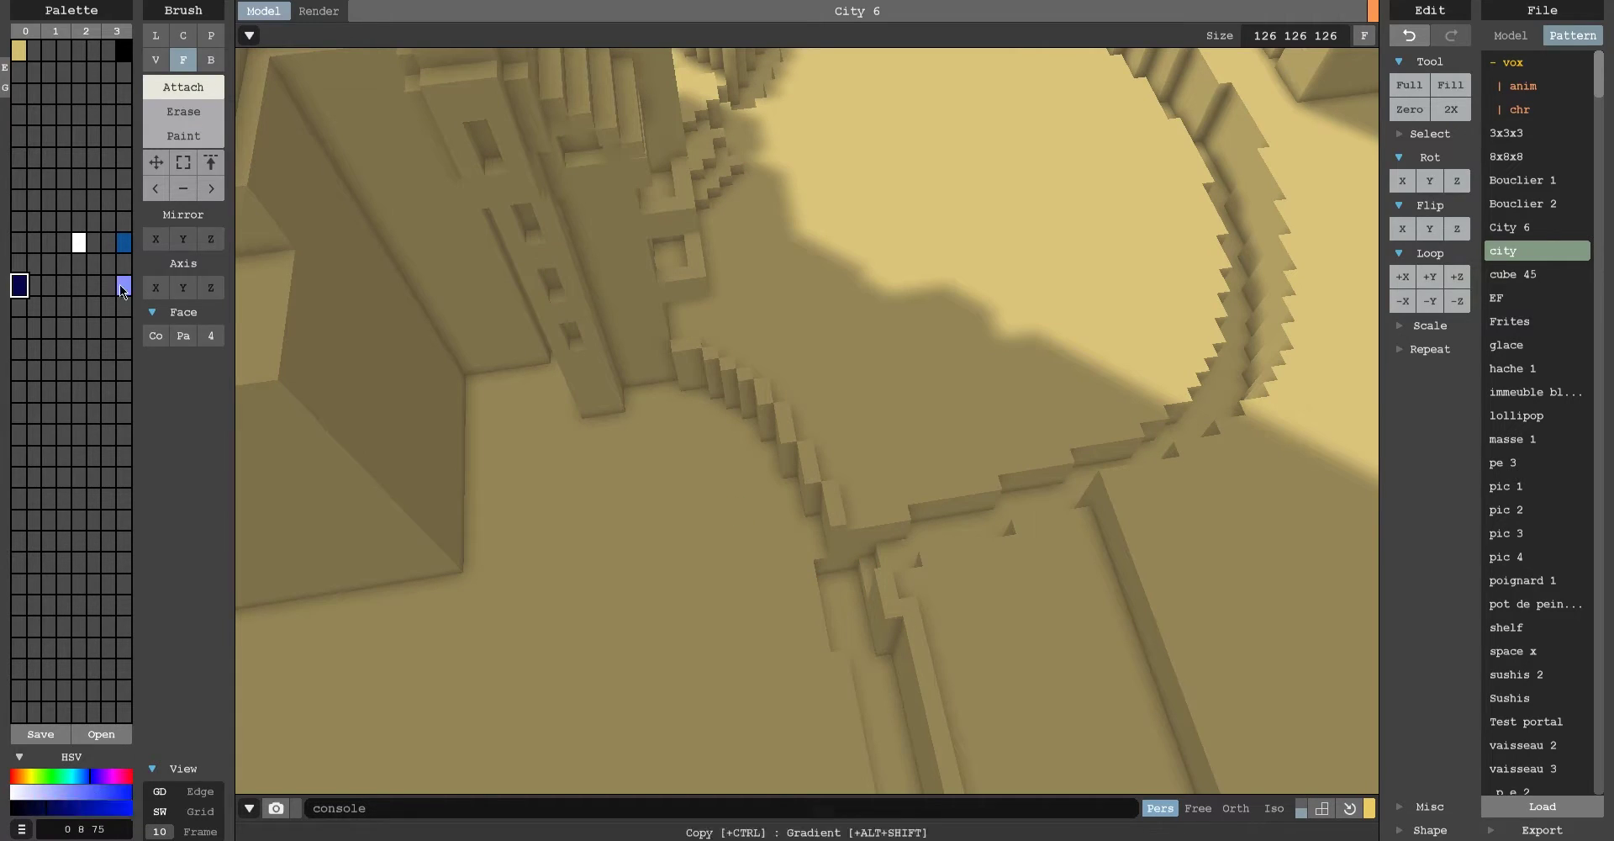
pyautogui.keyDown('alt'); pyautogui.keyDown('shift'); pyautogui.click(121, 290); pyautogui.keyUp('shift'); pyautogui.keyUp('alt')
pyautogui.click(93, 286)
pyautogui.moveTo(757, 420); pyautogui.dragTo(1128, 450, button='right')
pyautogui.scroll(-5, 1128, 451)
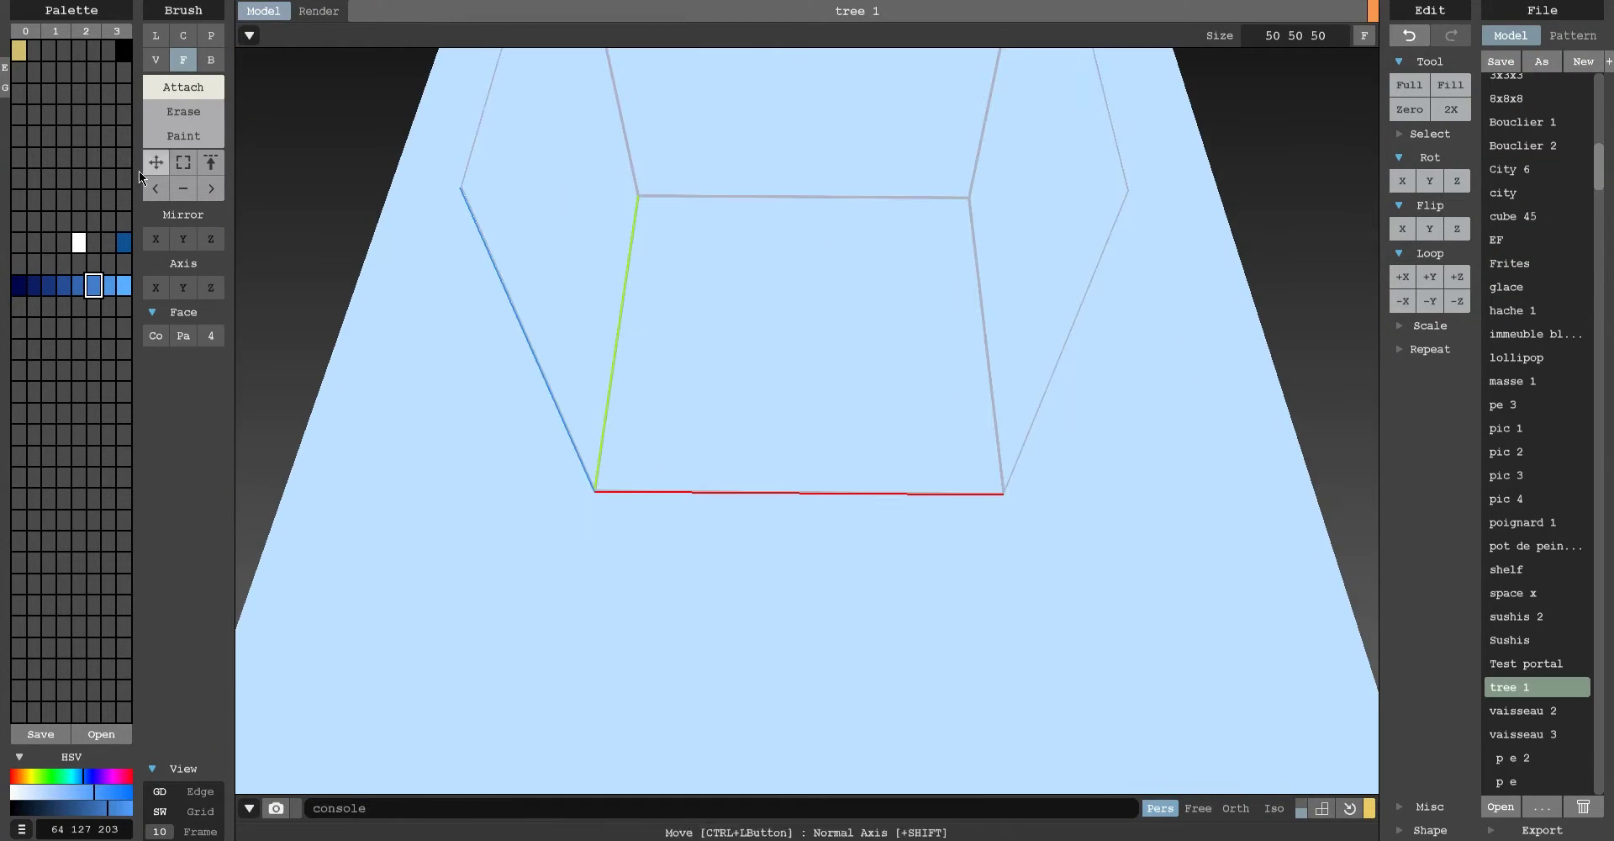
# Build a slim tree with a brown trunk and stepped green leaf blocks in the 50 × 50 × 50 tree 1 model.
pyautogui.click(65, 810)
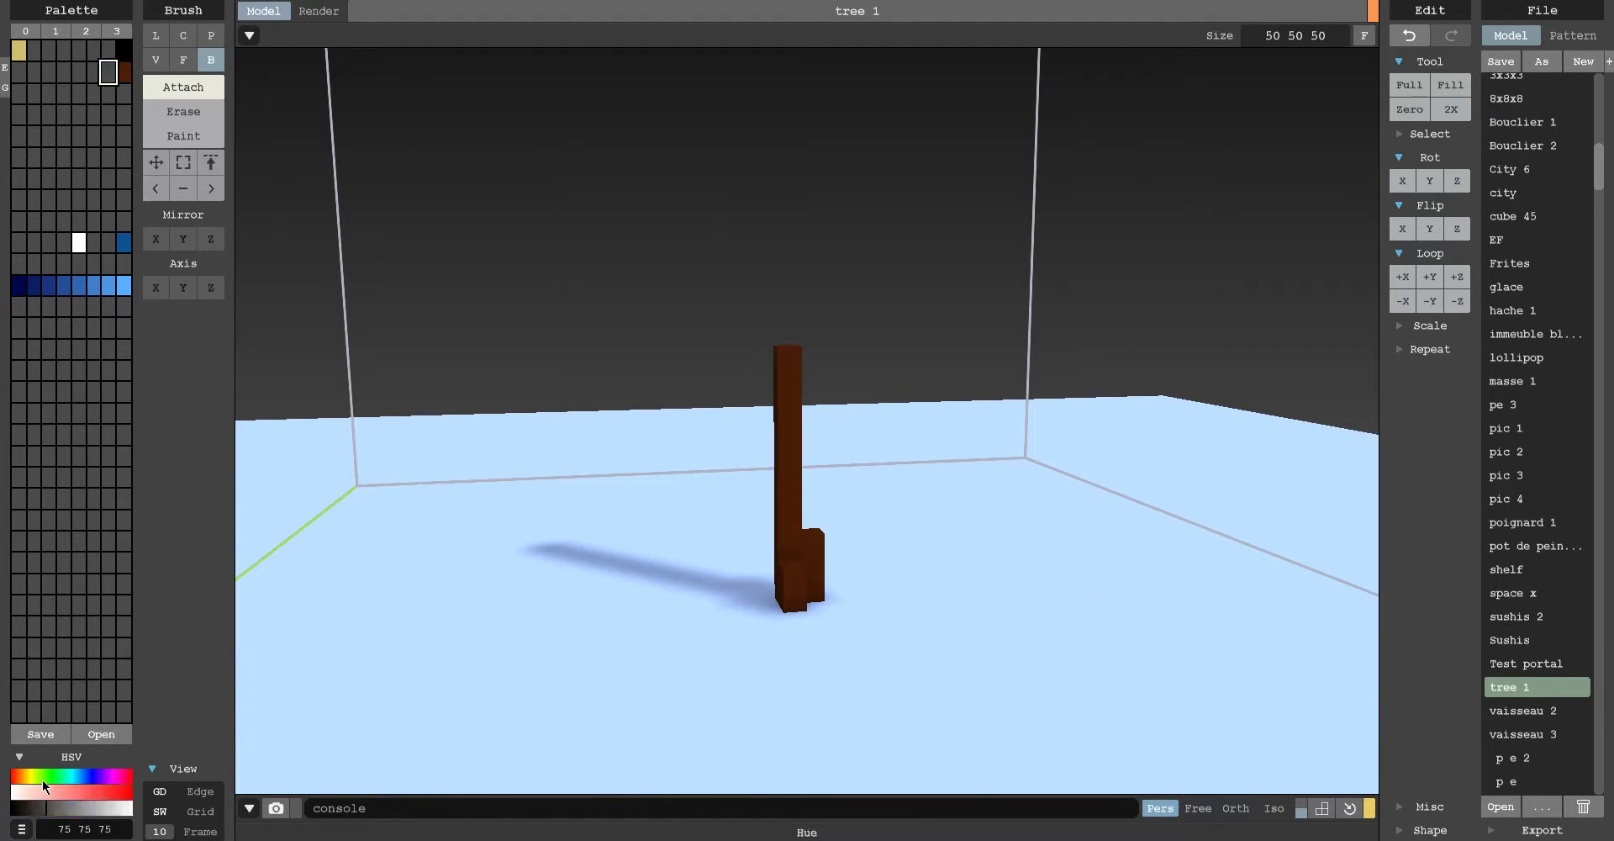
pyautogui.click(48, 775)
pyautogui.click(798, 454)
pyautogui.moveTo(757, 421); pyautogui.dragTo(971, 485, button='right')
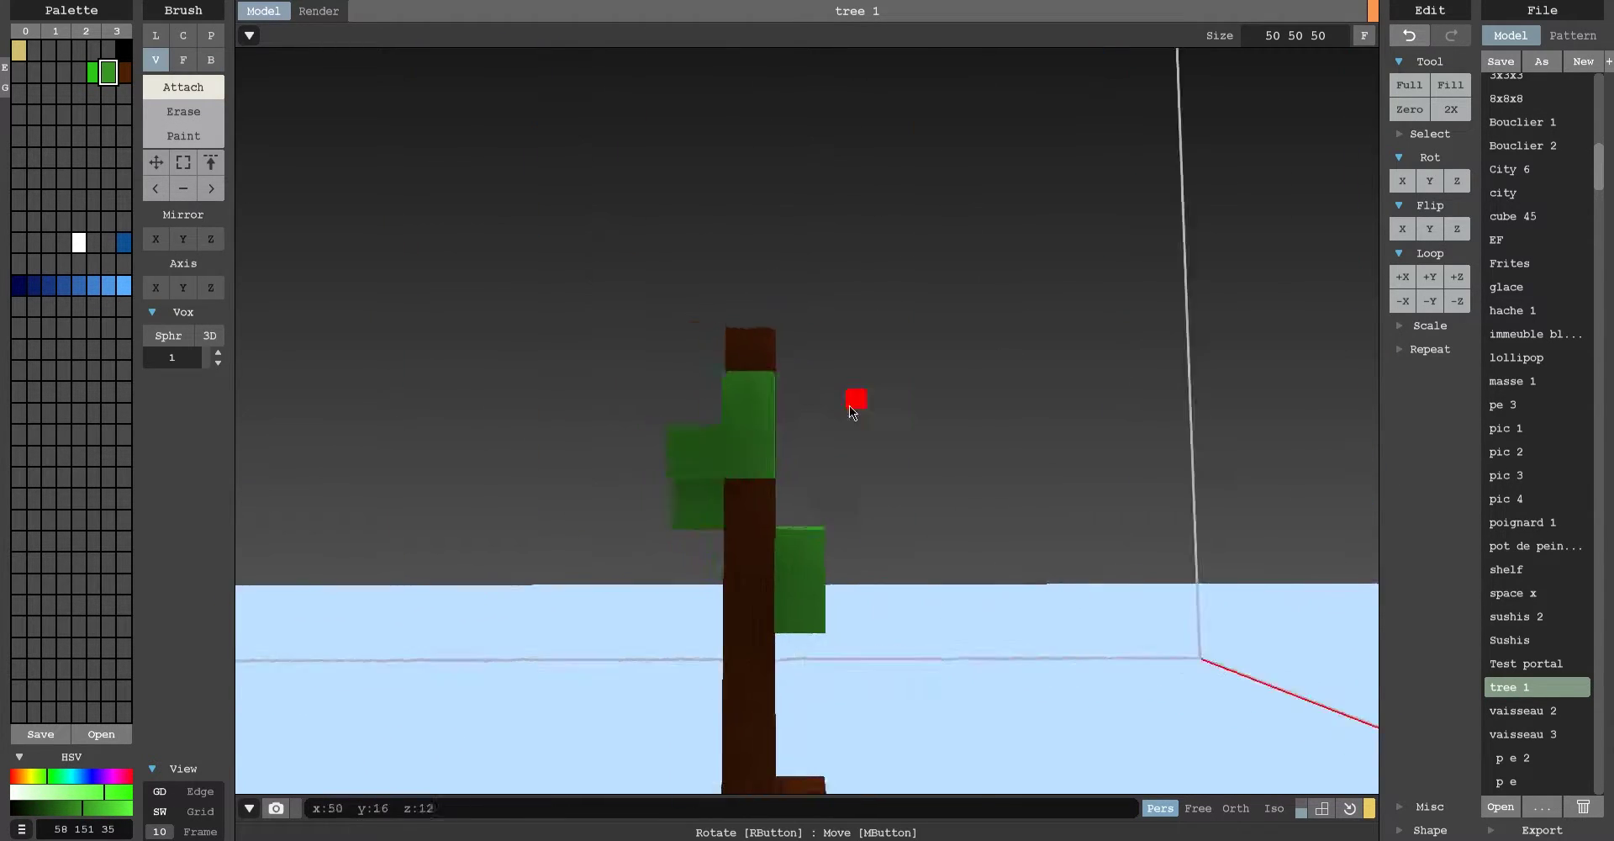
pyautogui.moveTo(849, 405)
pyautogui.mouseDown(button='right')
pyautogui.moveTo(885, 526)
pyautogui.moveTo(682, 296)
pyautogui.moveTo(890, 115)
pyautogui.moveTo(627, 151)
pyautogui.moveTo(760, 326)
pyautogui.moveTo(851, 538)
pyautogui.moveTo(867, 725)
pyautogui.moveTo(789, 416)
pyautogui.moveTo(1027, 469)
pyautogui.mouseUp(button='right')
pyautogui.click(682, 296)
pyautogui.hotkey('ctrl', 'z')
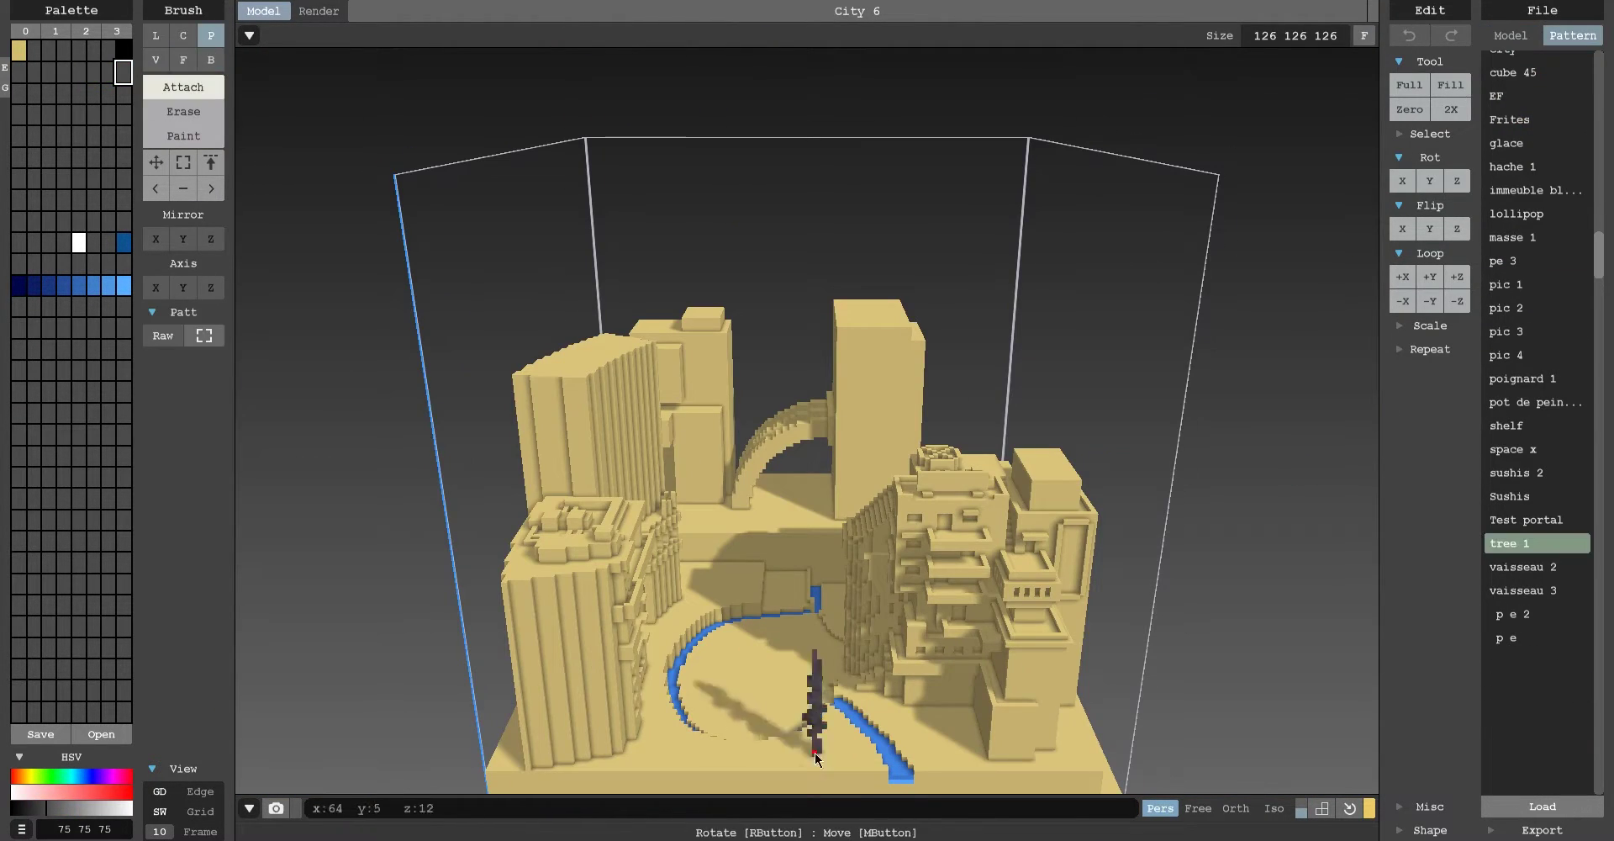
# Place the tree 1 pattern in City 6 and paint its leaves with green shades, including 63 176 11.
pyautogui.moveTo(815, 758)
pyautogui.mouseDown(button='right')
pyautogui.moveTo(757, 286)
pyautogui.moveTo(845, 227)
pyautogui.moveTo(928, 709)
pyautogui.mouseUp(button='right')
pyautogui.scroll(3, 757, 286)
pyautogui.scroll(-5, 749, 269)
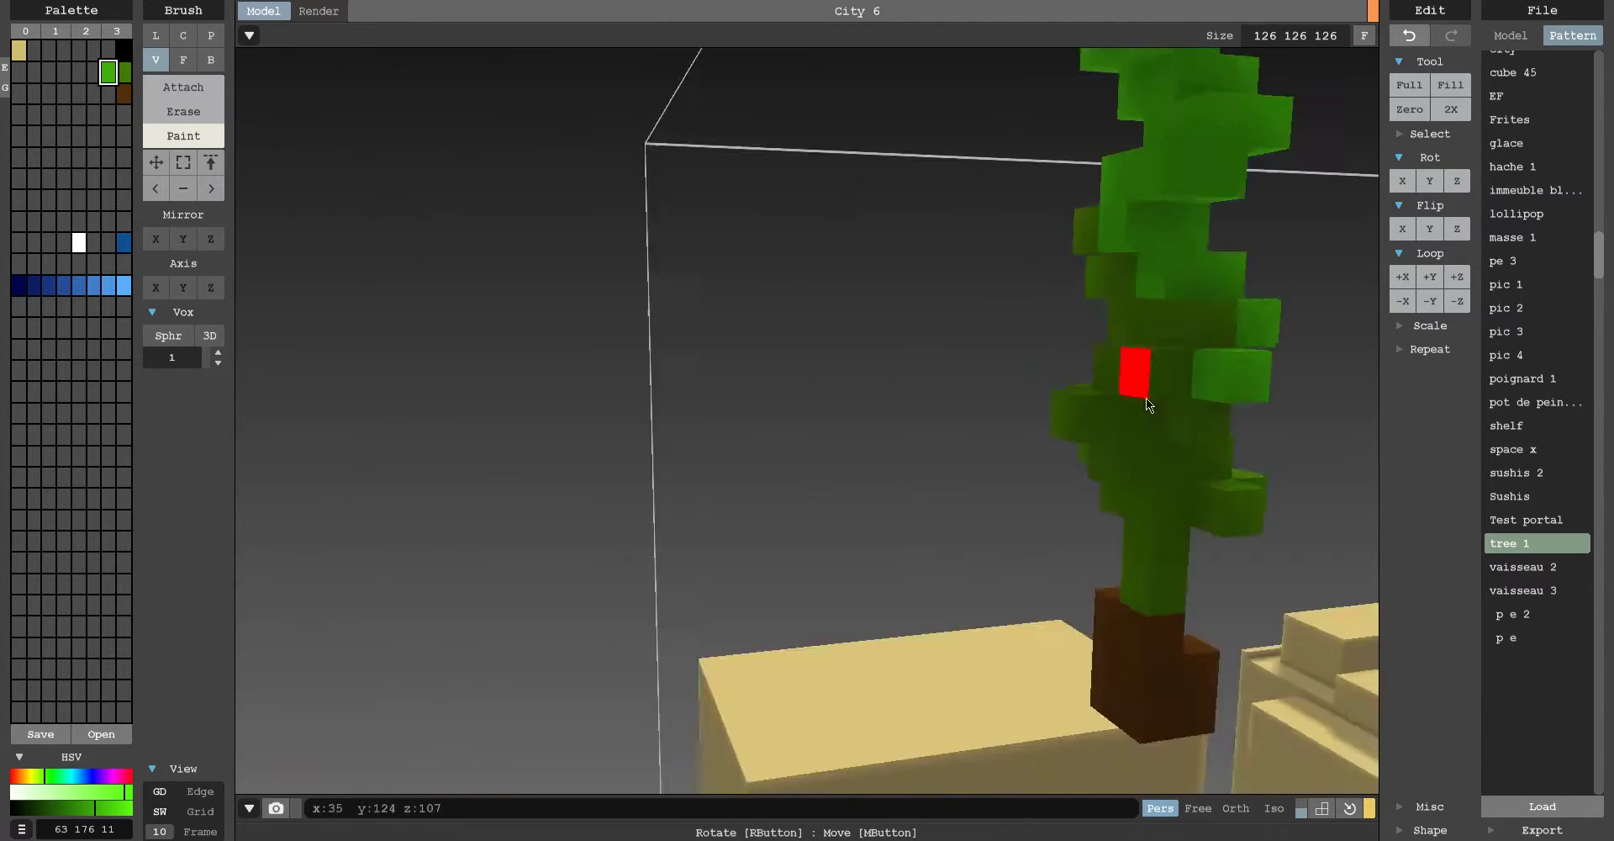
# Box-select the coloured tree and place copies of it along the edge of the round basin.
pyautogui.press('b')
pyautogui.scroll(-10, 569, 209)
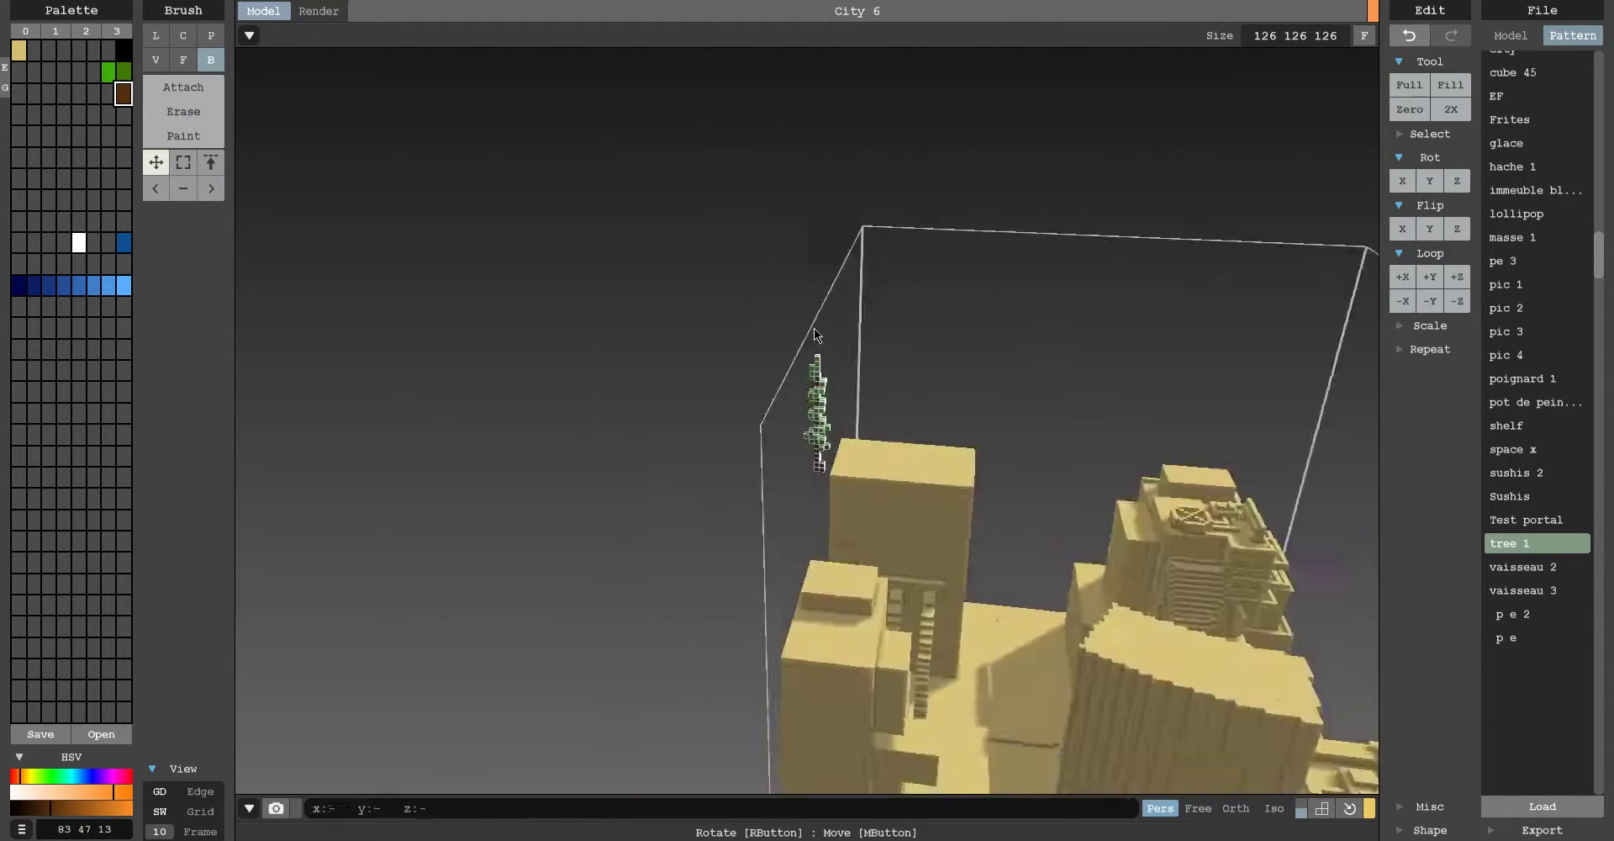
pyautogui.scroll(10, 905, 324)
pyautogui.moveTo(671, 165); pyautogui.dragTo(937, 332, button='right')
pyautogui.click(738, 453)
# Paint a wide dark tan crescent on the ground around the round basin beneath the three trees.
pyautogui.click(184, 136)
pyautogui.click(156, 60)
pyautogui.scroll(-5, 808, 420)
pyautogui.moveTo(566, 469); pyautogui.dragTo(825, 425)
pyautogui.scroll(5, 514, 249)
pyautogui.moveTo(825, 426); pyautogui.dragTo(514, 249, button='right')
pyautogui.moveTo(756, 420)
pyautogui.mouseDown(button='right')
pyautogui.moveTo(1051, 353)
pyautogui.moveTo(841, 404)
pyautogui.mouseUp(button='right')
pyautogui.click(184, 60)
pyautogui.click(183, 111)
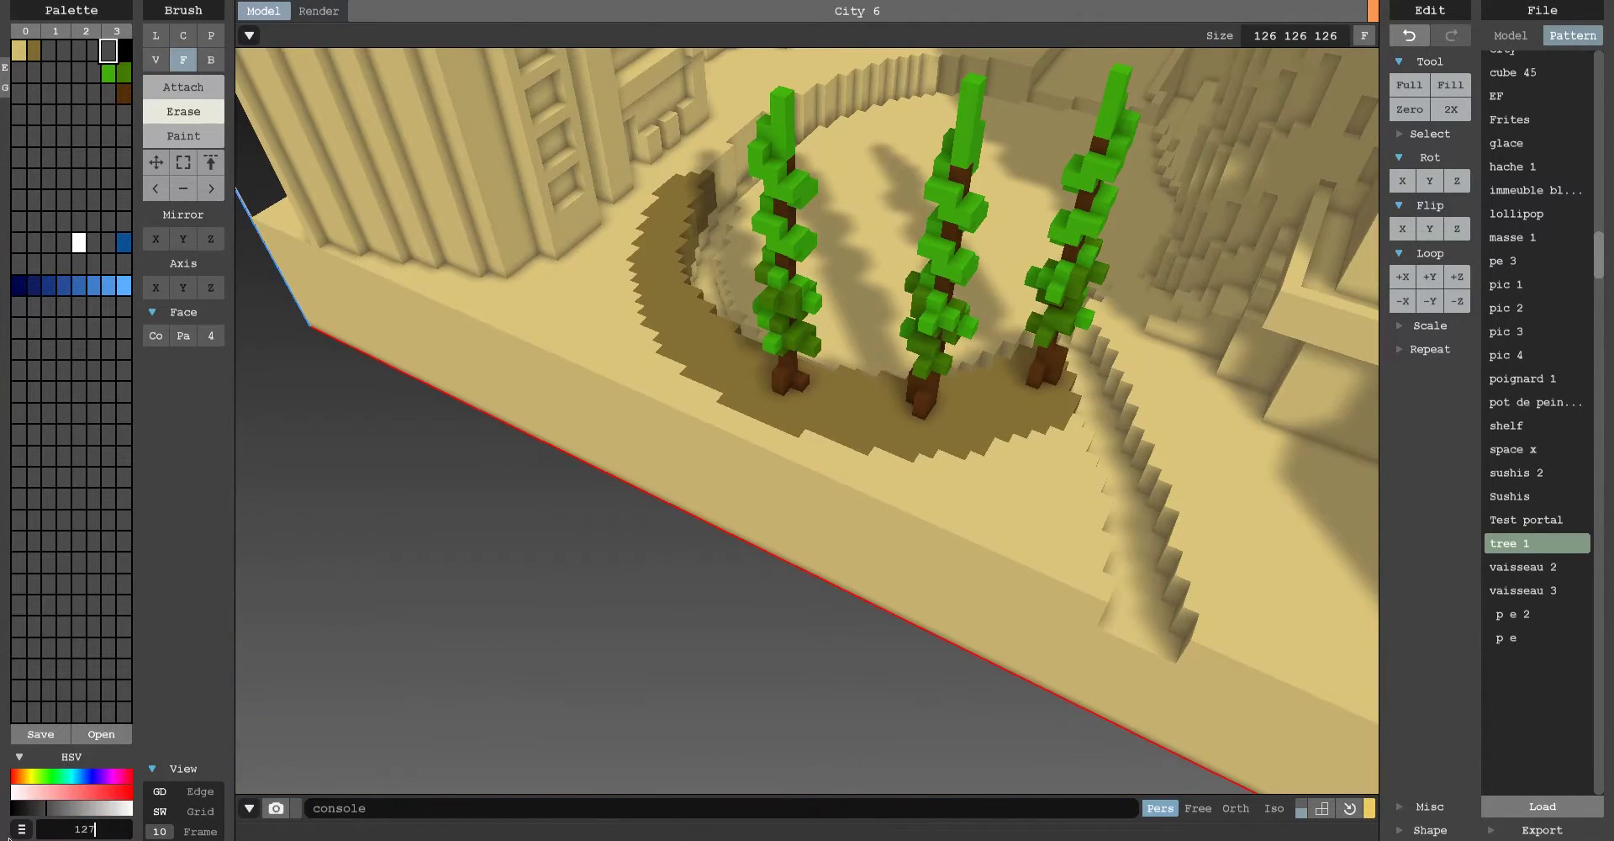
# Create a light-to-dark tan palette gradient and paint 154 135 68 patches around the tree bases.
pyautogui.keyDown('alt'); pyautogui.keyDown('shift'); pyautogui.click(108, 51); pyautogui.keyUp('shift'); pyautogui.keyUp('alt')
pyautogui.click(155, 60)
pyautogui.click(184, 135)
pyautogui.scroll(5, 371, 245)
pyautogui.moveTo(371, 246); pyautogui.dragTo(776, 305, button='middle')
pyautogui.moveTo(776, 305); pyautogui.dragTo(603, 485, button='right')
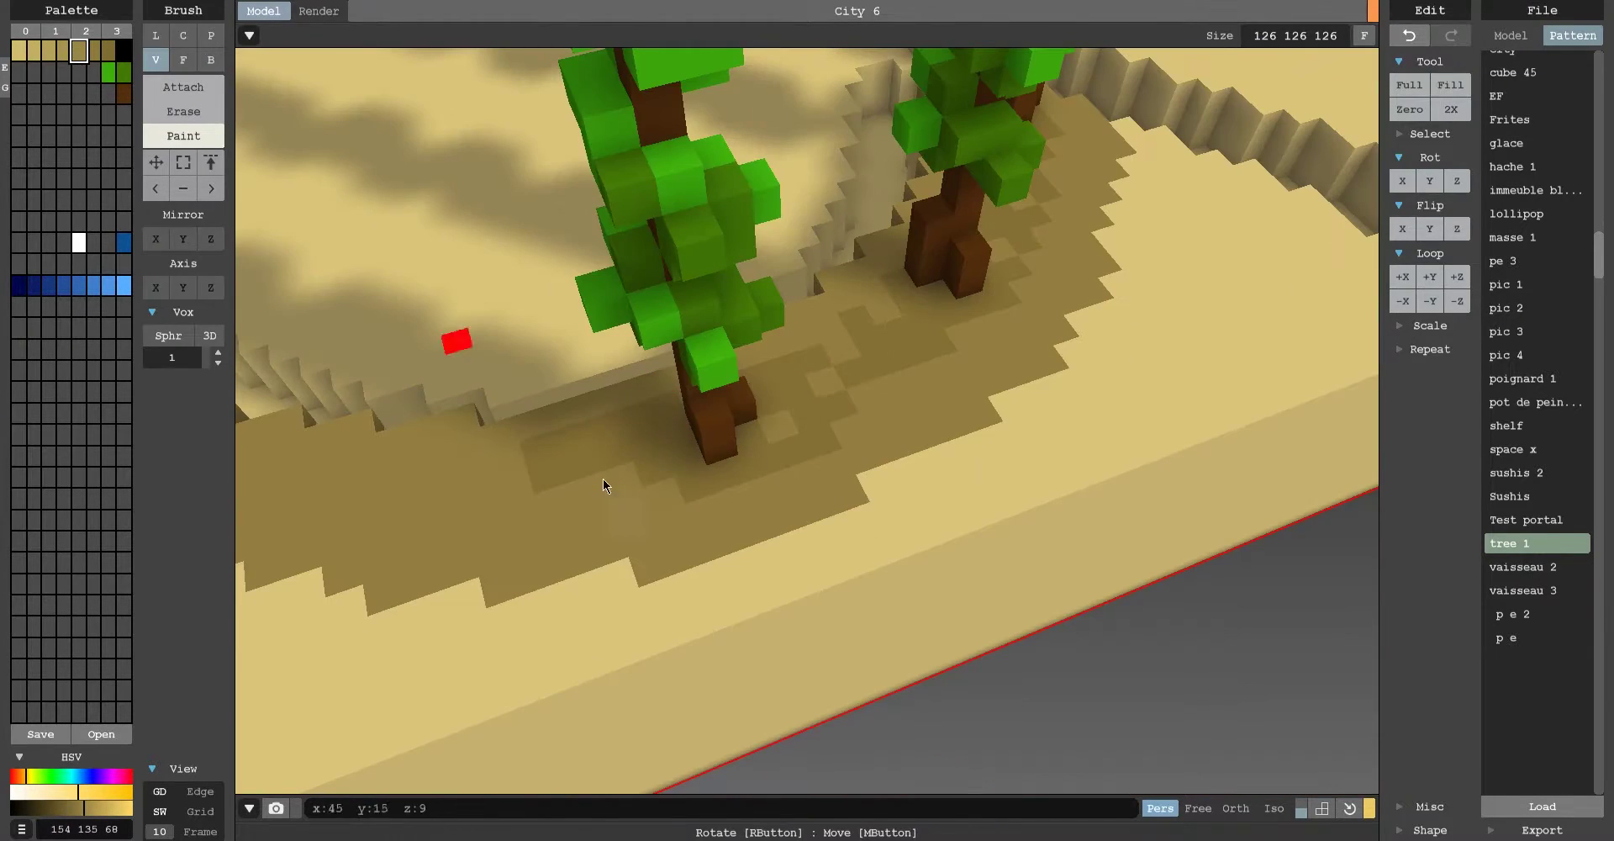
# Blend the crescent's outer edge into the sand with scattered lighter voxels, including the 181 162 88 shade.
pyautogui.moveTo(530, 565); pyautogui.dragTo(605, 373, button='right')
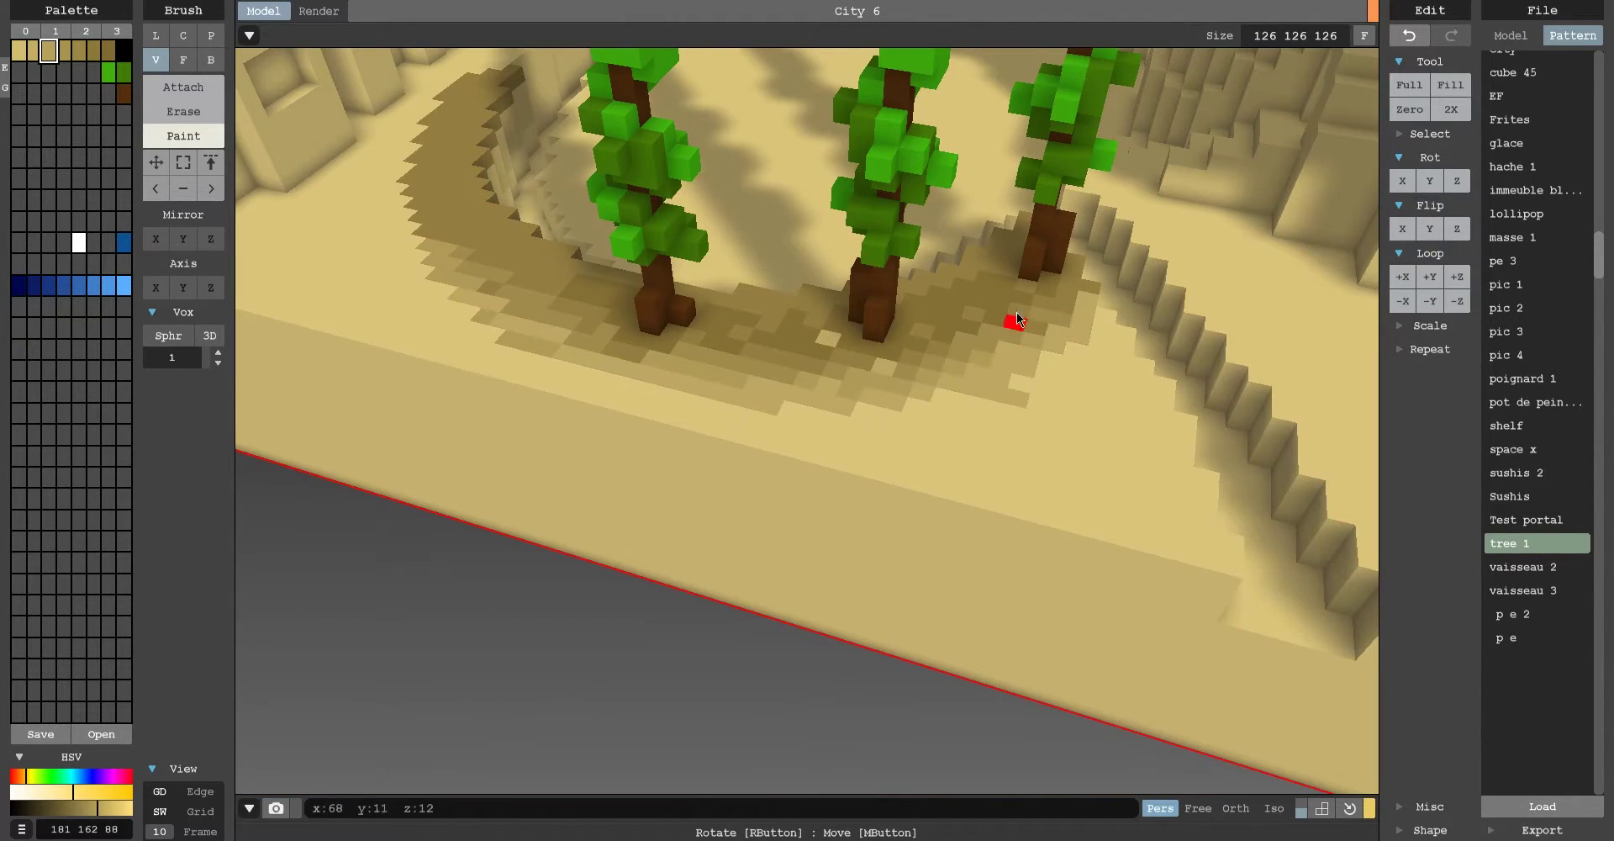
pyautogui.scroll(2, 993, 331)
pyautogui.moveTo(863, 434)
pyautogui.mouseDown(button='right')
pyautogui.moveTo(937, 364)
pyautogui.moveTo(1109, 328)
pyautogui.moveTo(854, 270)
pyautogui.moveTo(941, 486)
pyautogui.moveTo(955, 396)
pyautogui.moveTo(785, 333)
pyautogui.mouseUp(button='right')
pyautogui.press('f')
# Preview the planted plaza and surrounding buildings in the renderer.
pyautogui.press('Tab')
pyautogui.scroll(-2, 925, 404)
pyautogui.moveTo(924, 403); pyautogui.dragTo(839, 429, button='right')
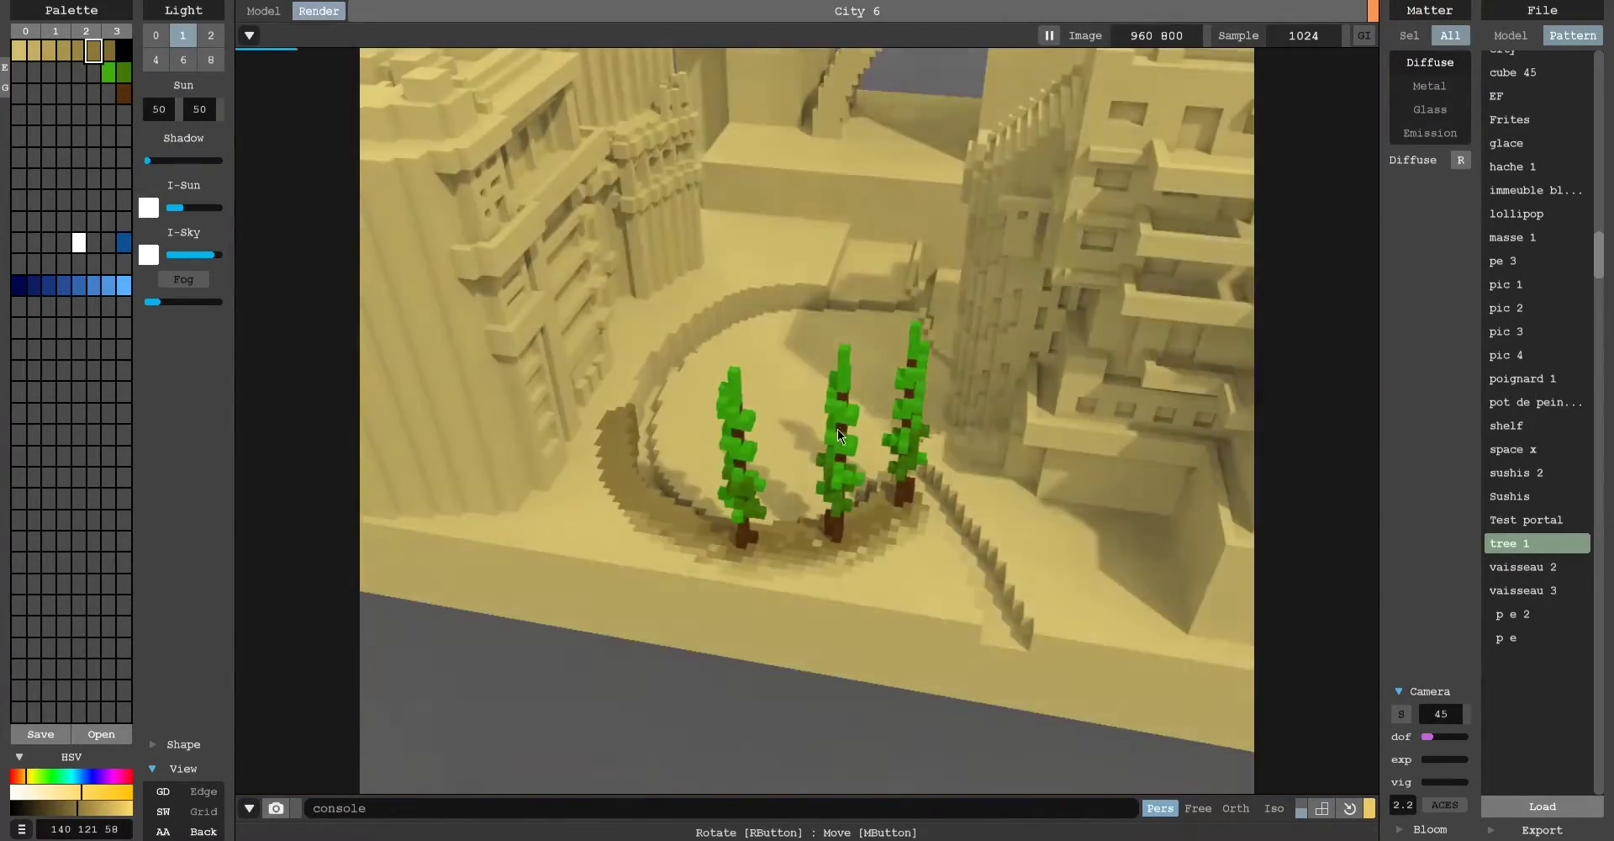
pyautogui.scroll(-5, 1069, 239)
pyautogui.press('Tab')
# Build a grey 150 150 150 lamp post with an overhanging arm between the trees and the trench.
pyautogui.scroll(5, 853, 313)
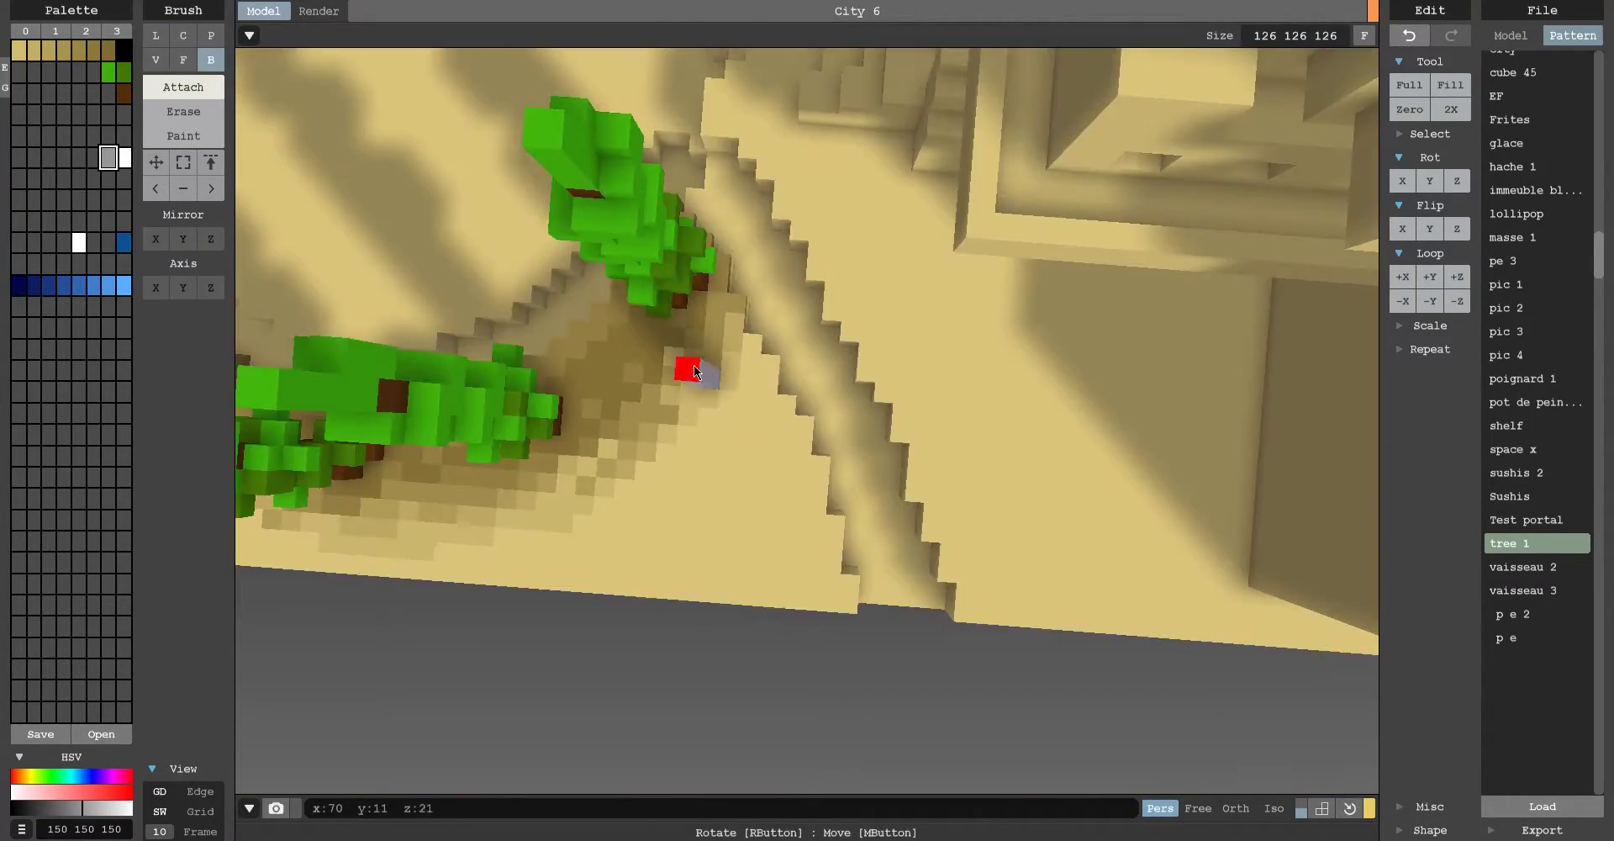
pyautogui.moveTo(694, 365); pyautogui.dragTo(917, 187, button='right')
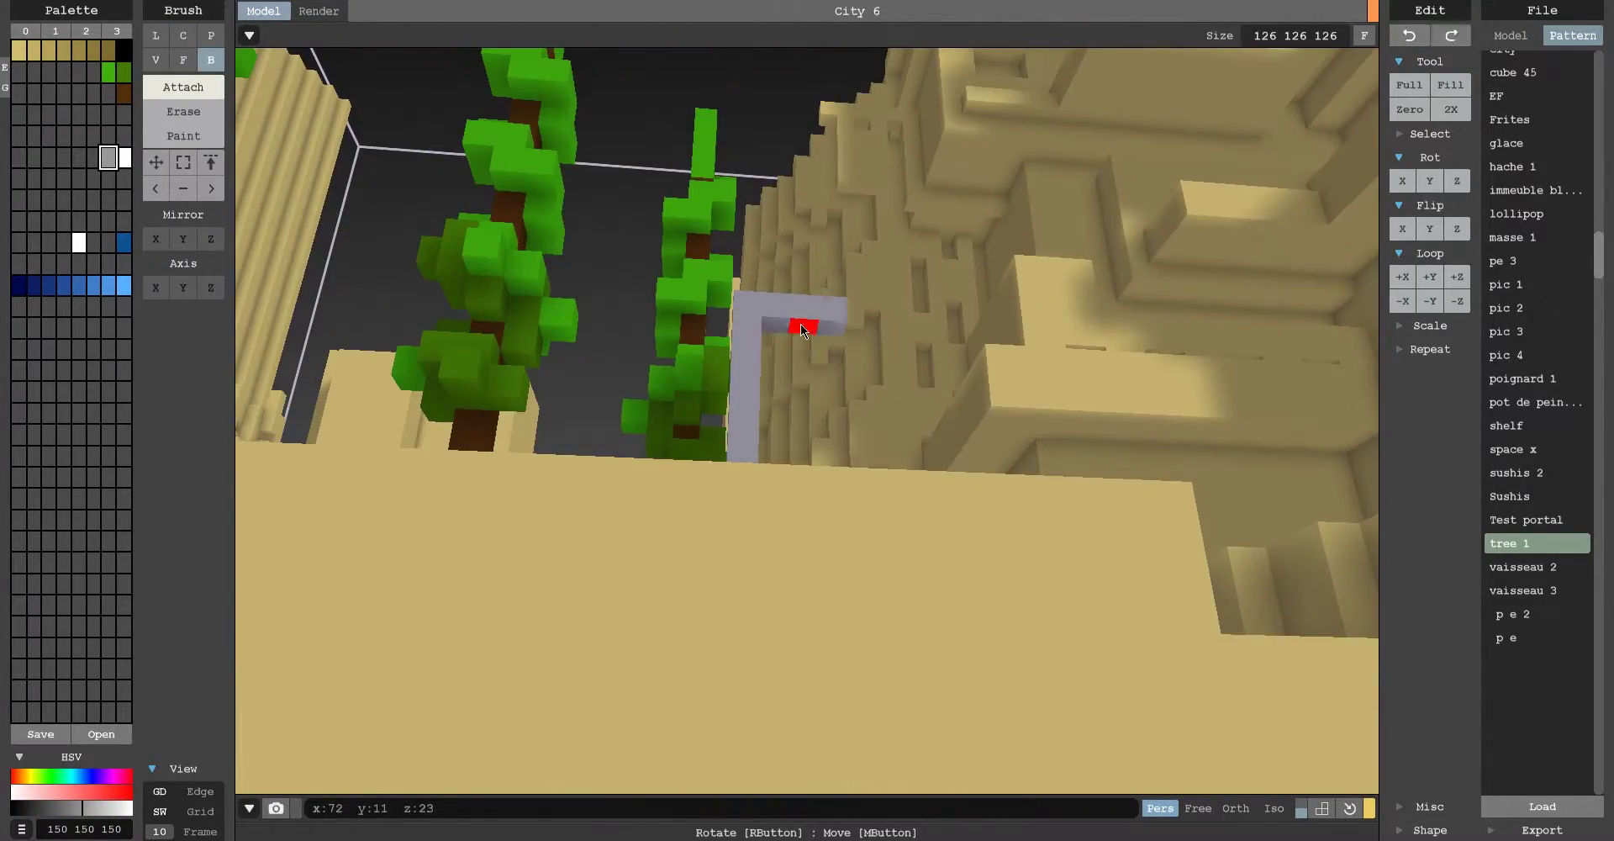
pyautogui.click(183, 161)
pyautogui.scroll(-5, 882, 253)
# Make the lamp's white colour emissive at power 3 under dimmed sun and sky, and add more lamp posts beside the trees.
pyautogui.press('Tab')
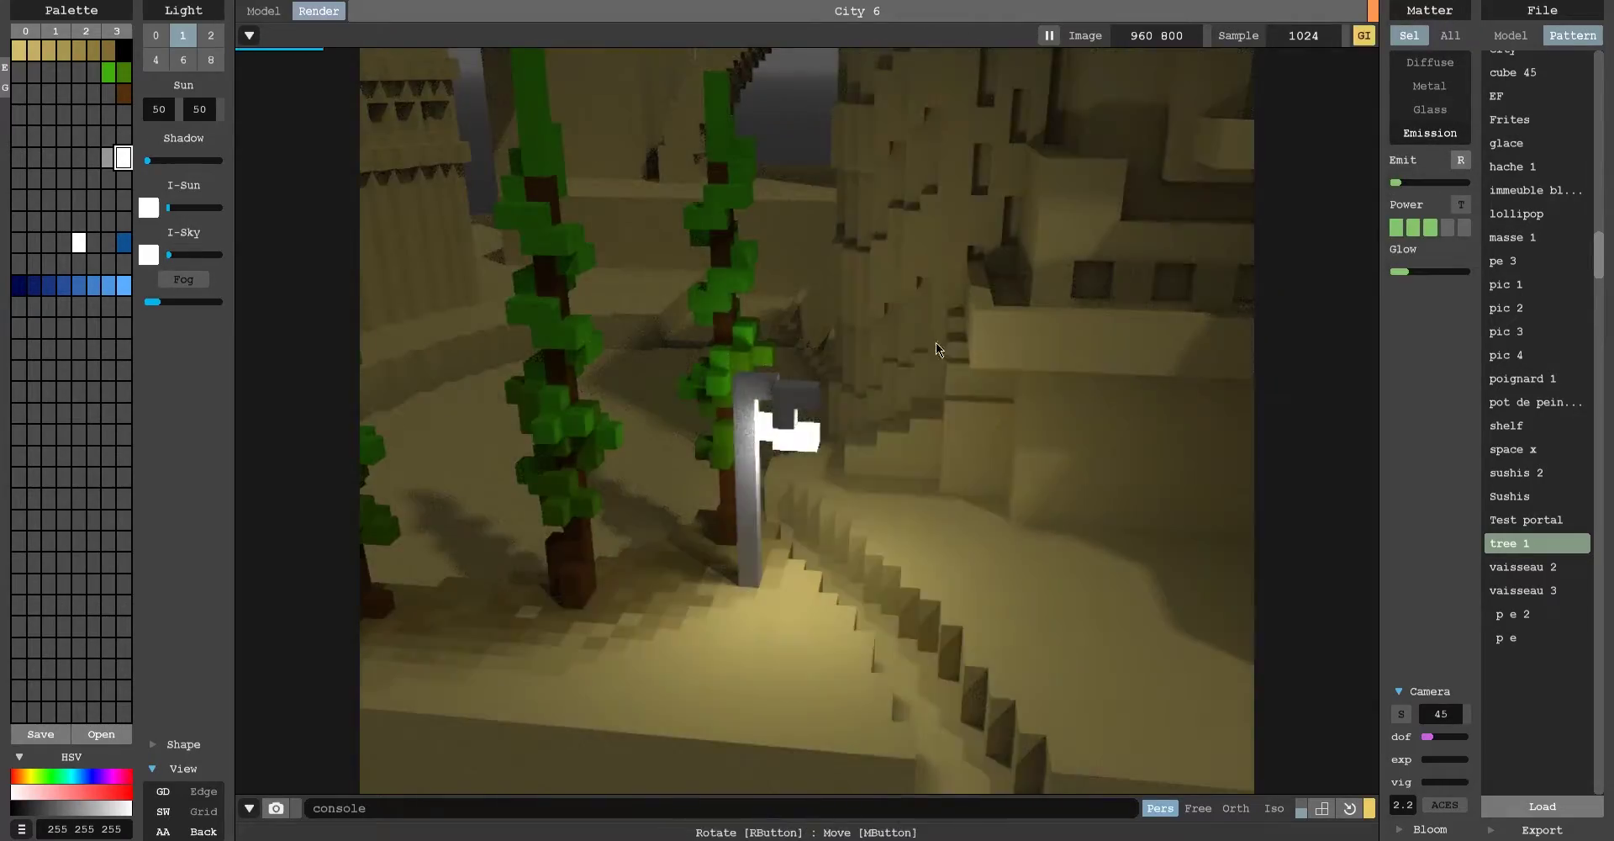
pyautogui.press('Tab')
pyautogui.moveTo(974, 446)
pyautogui.mouseDown(button='right')
pyautogui.moveTo(698, 313)
pyautogui.moveTo(780, 261)
pyautogui.moveTo(849, 252)
pyautogui.moveTo(967, 286)
pyautogui.mouseUp(button='right')
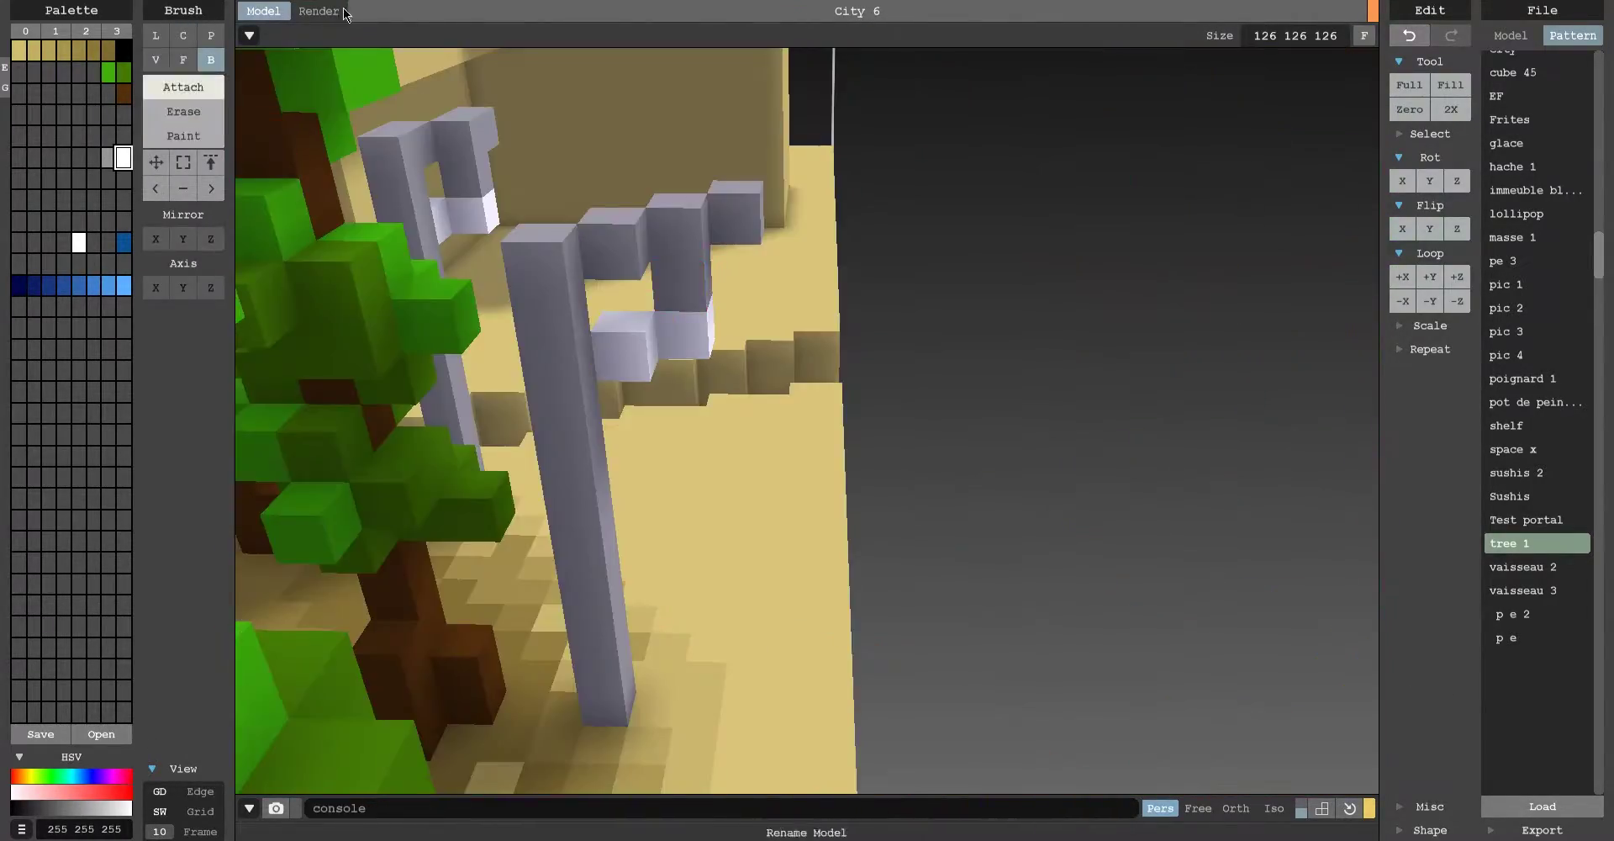
pyautogui.click(318, 11)
pyautogui.click(261, 12)
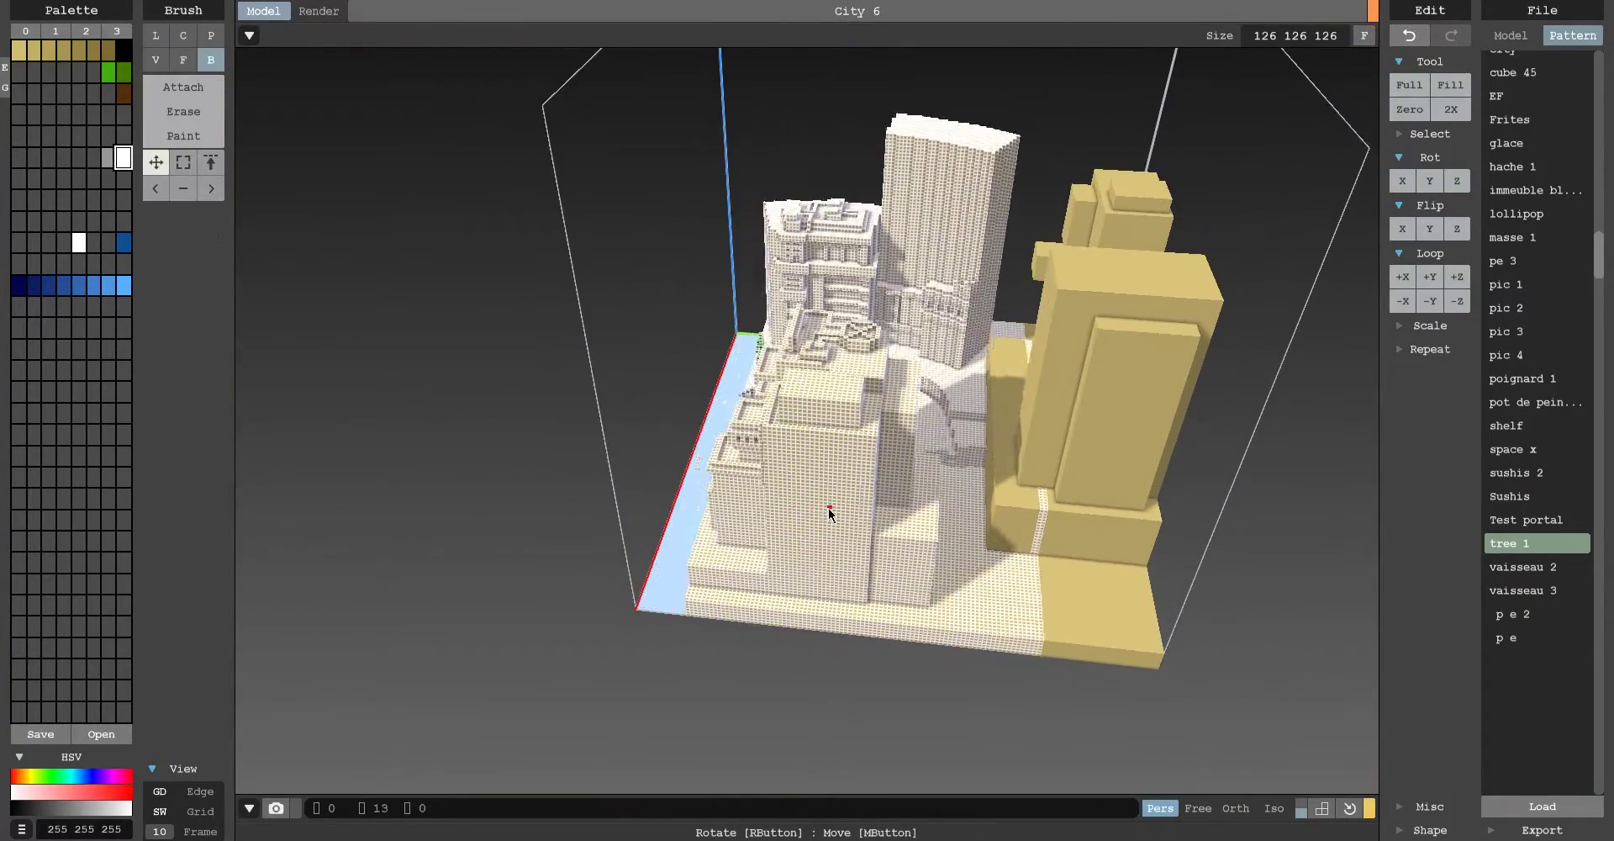
# Shift the selected city section 13 voxels back from the slab's front edge and preview it in the renderer.
pyautogui.moveTo(1007, 492); pyautogui.dragTo(946, 185, button='right')
pyautogui.press('Tab')
pyautogui.moveTo(1066, 52); pyautogui.dragTo(908, 391, button='right')
pyautogui.press('Tab')
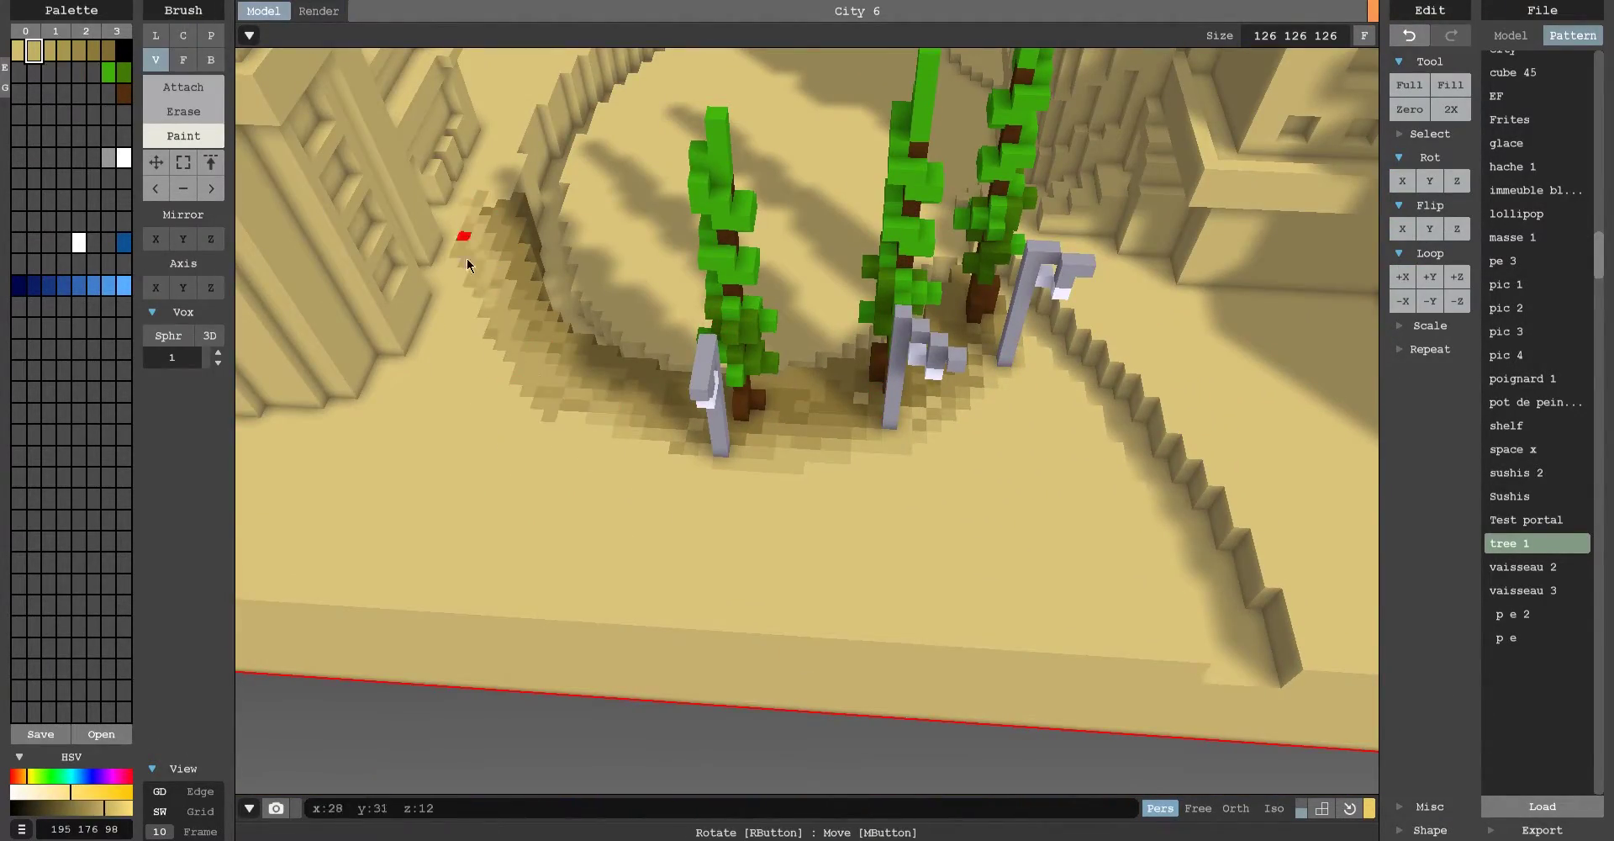
# Create a yellow-to-orange colour gradient and paint a wide ochre arc on the ground in front of the trees and lamp posts.
pyautogui.moveTo(457, 236)
pyautogui.mouseDown(button='right')
pyautogui.moveTo(928, 413)
pyautogui.moveTo(588, 294)
pyautogui.mouseUp(button='right')
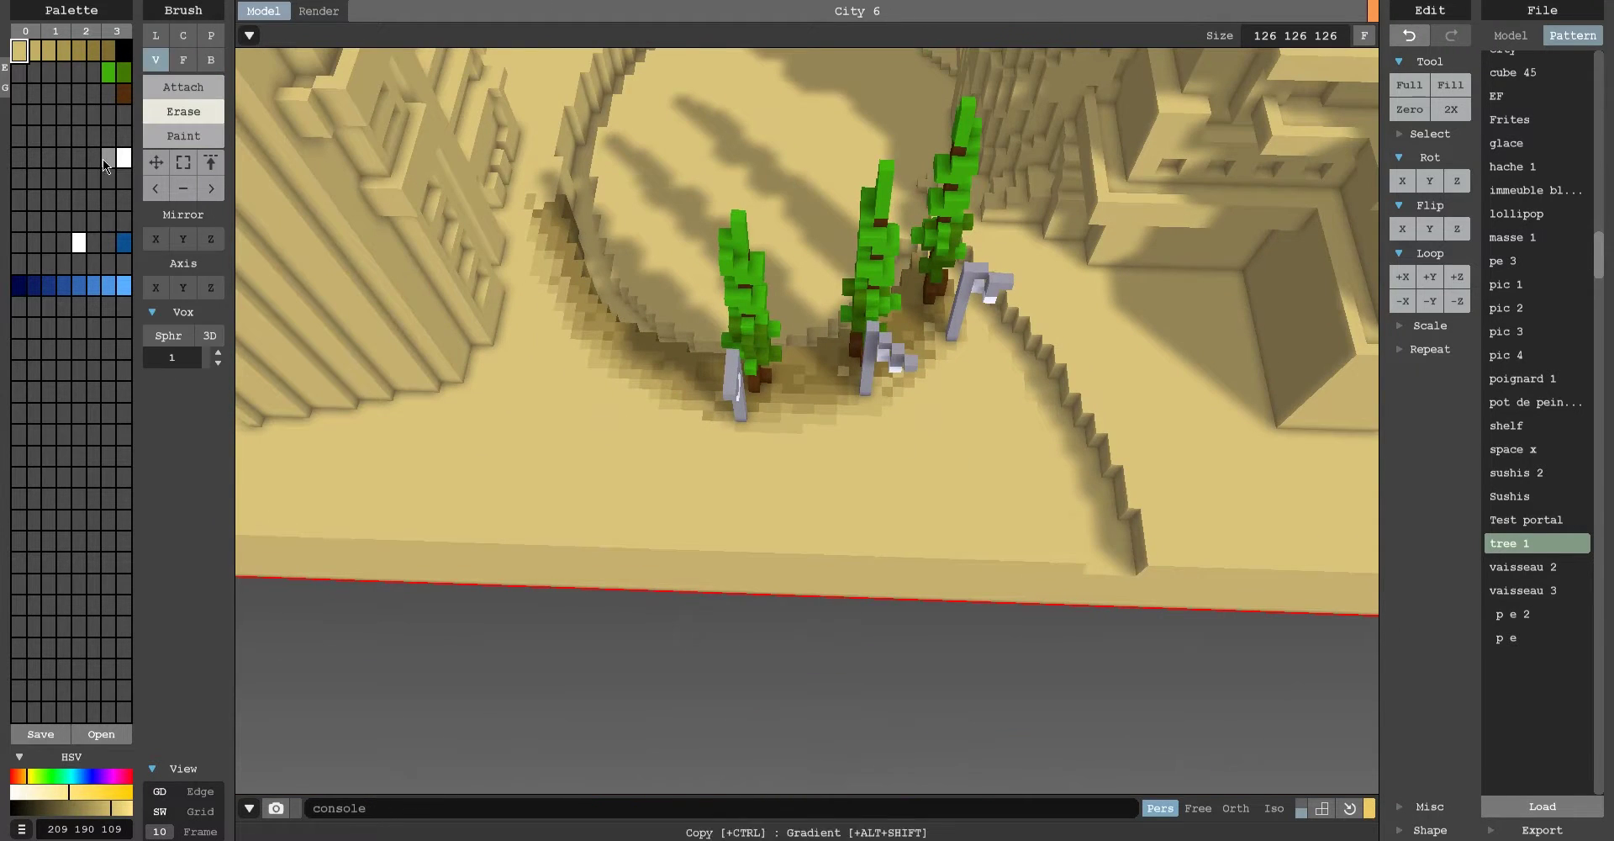
pyautogui.scroll(2, 970, 451)
pyautogui.hotkey('ctrl', 'z')
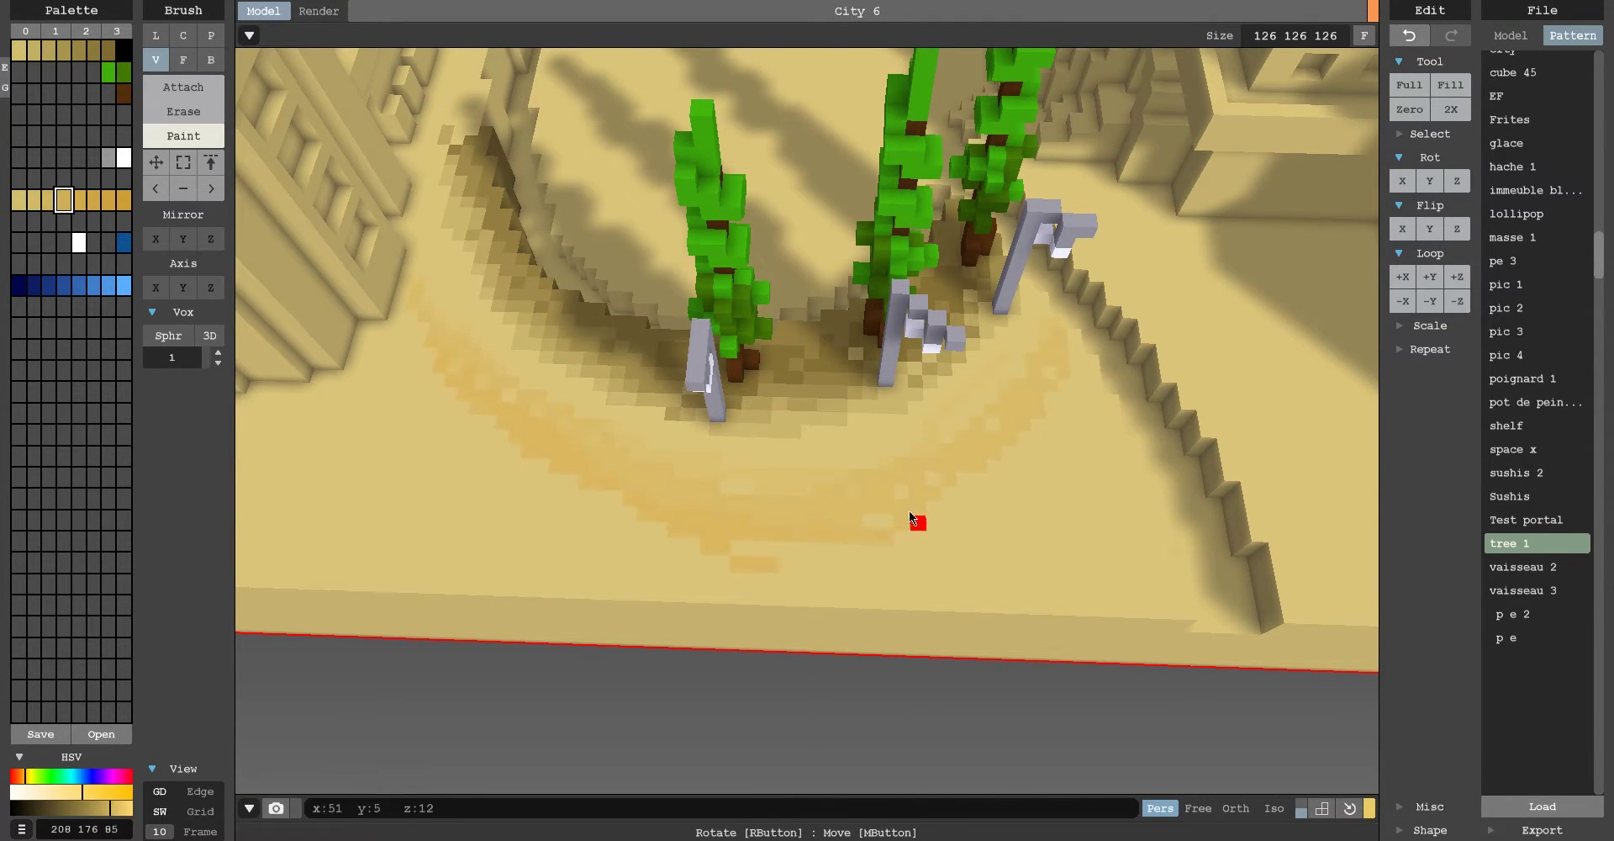
pyautogui.moveTo(1081, 343); pyautogui.dragTo(493, 329, button='right')
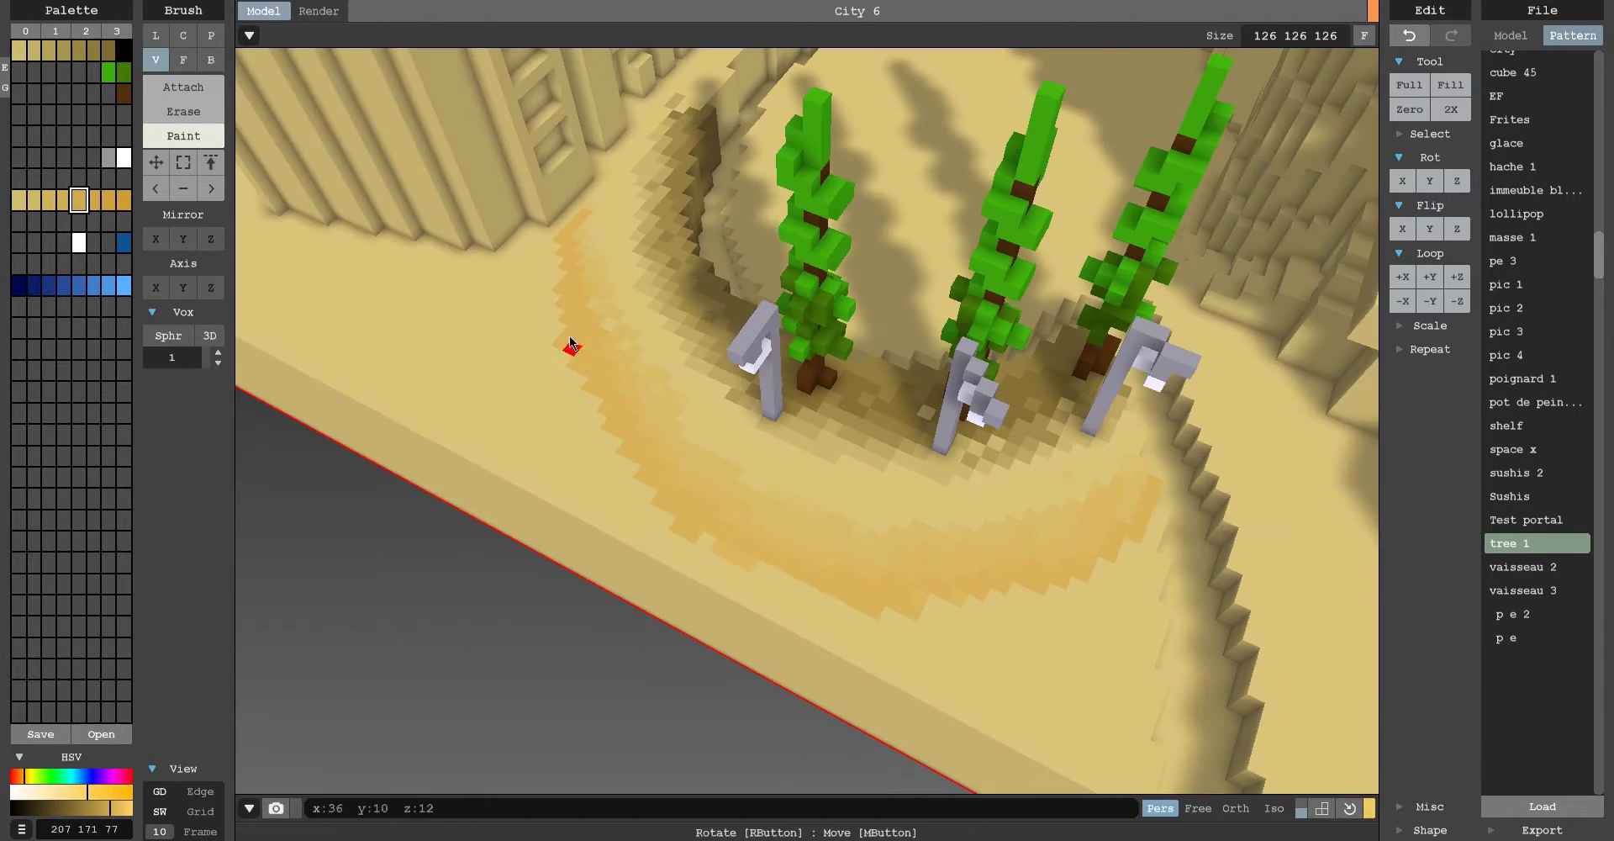
# Build a raised brown border along the ochre arc's outer edge and a stepped three-segment wall between the tower and the slab's edge.
pyautogui.press('b')
pyautogui.press('r')
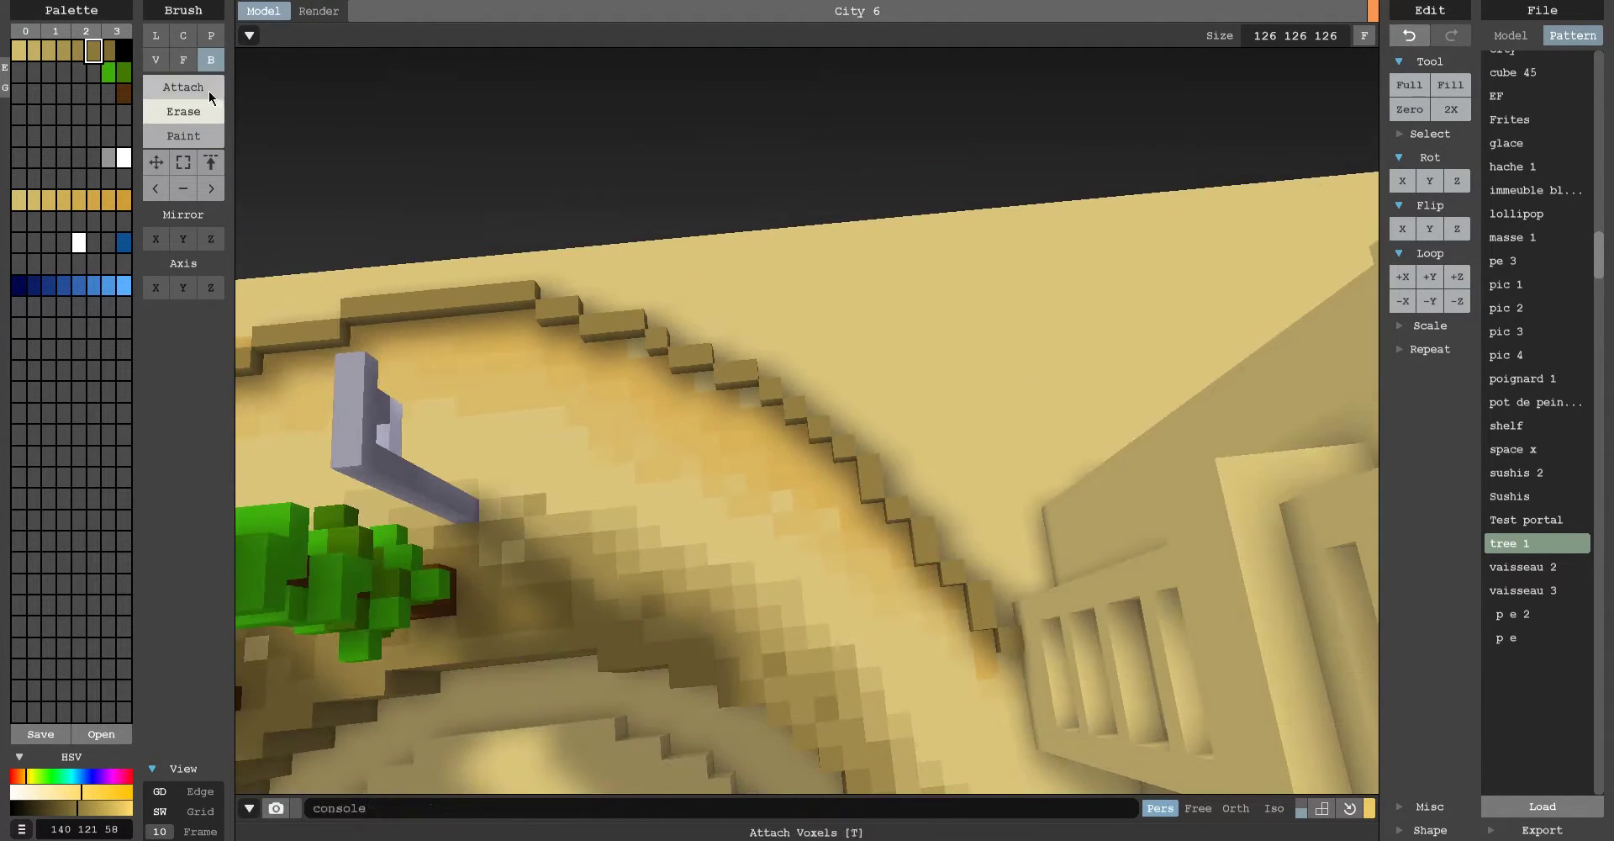
pyautogui.moveTo(278, 134)
pyautogui.mouseDown(button='right')
pyautogui.moveTo(579, 329)
pyautogui.moveTo(1005, 310)
pyautogui.moveTo(568, 507)
pyautogui.moveTo(357, 481)
pyautogui.mouseUp(button='right')
pyautogui.press('v')
pyautogui.press('t')
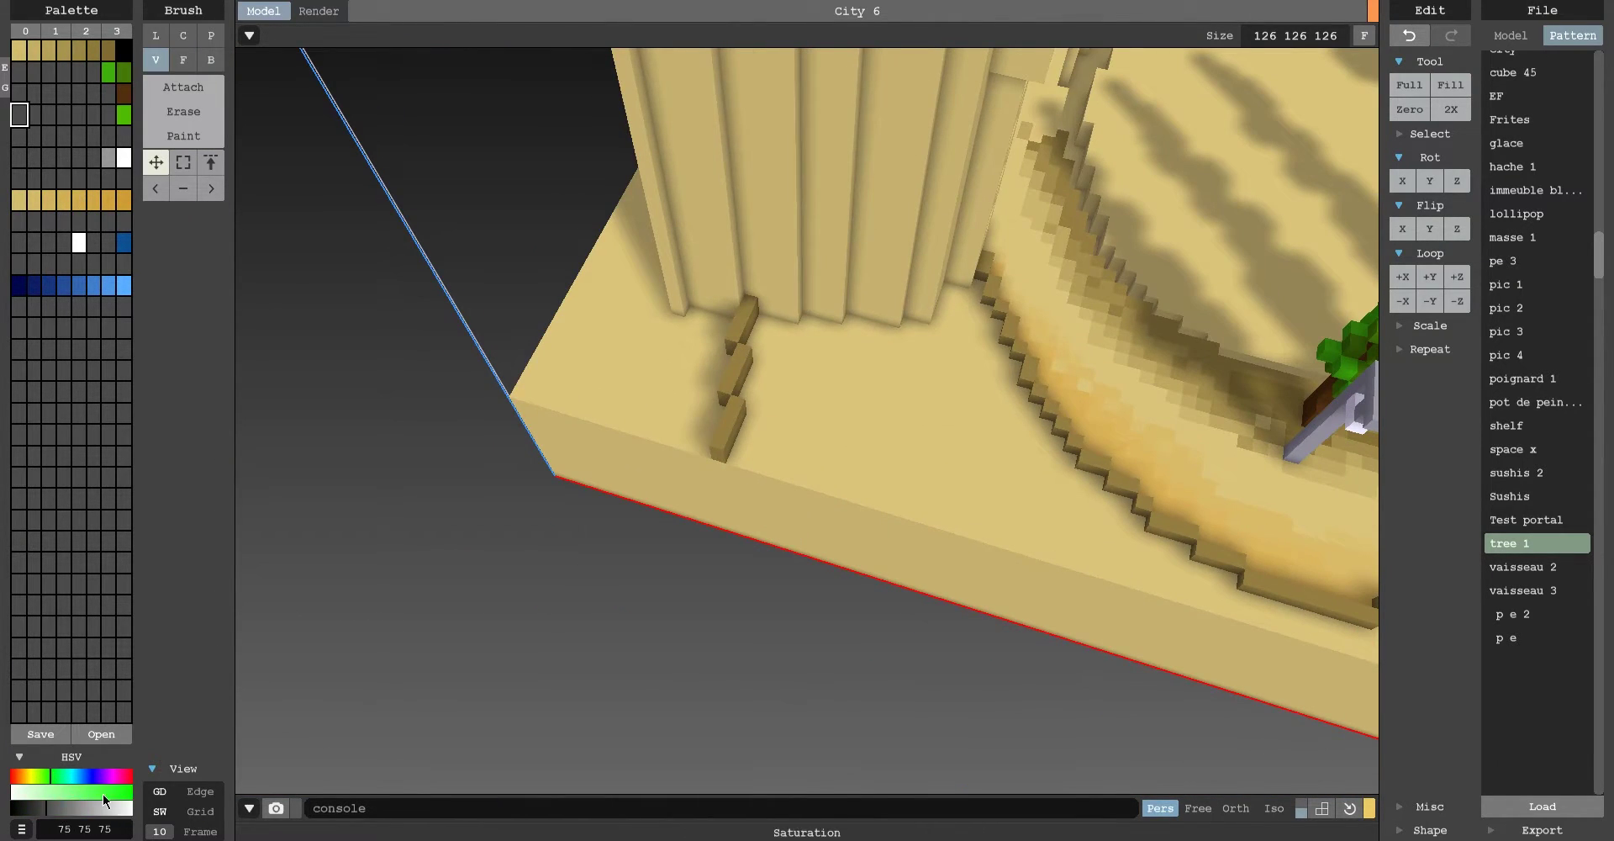
# Create a gradient of green shades and paint the ground outside the brown border as grass.
pyautogui.moveTo(647, 392)
pyautogui.mouseDown(button='right')
pyautogui.moveTo(444, 390)
pyautogui.moveTo(799, 274)
pyautogui.moveTo(680, 376)
pyautogui.moveTo(984, 332)
pyautogui.moveTo(779, 269)
pyautogui.mouseUp(button='right')
pyautogui.press('v')
pyautogui.press('g')
pyautogui.scroll(3, 779, 269)
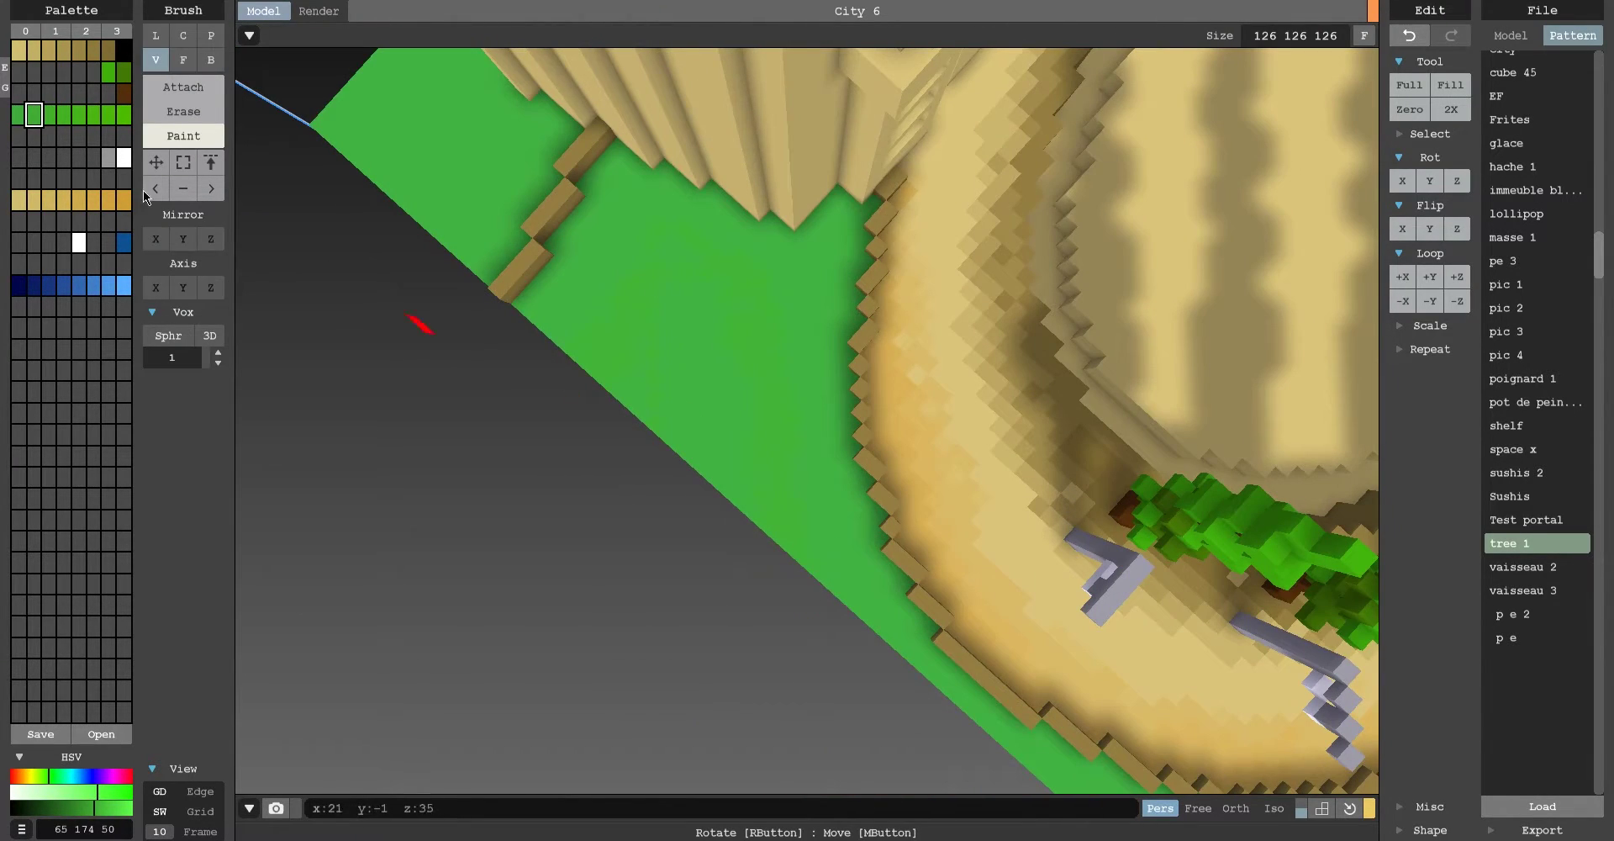
# Shade the three-segment wall beside the tower in blended browns, dark along the top and light sand at the base.
pyautogui.moveTo(691, 488); pyautogui.dragTo(609, 417, button='right')
pyautogui.scroll(3, 609, 417)
pyautogui.moveTo(589, 222)
pyautogui.mouseDown(button='right')
pyautogui.moveTo(444, 129)
pyautogui.moveTo(828, 138)
pyautogui.moveTo(436, 165)
pyautogui.moveTo(823, 238)
pyautogui.moveTo(768, 83)
pyautogui.moveTo(629, 264)
pyautogui.moveTo(648, 422)
pyautogui.moveTo(850, 311)
pyautogui.moveTo(218, 65)
pyautogui.mouseUp(button='right')
pyautogui.keyDown('alt'); pyautogui.click(538, 258); pyautogui.keyUp('alt')
pyautogui.press('b')
pyautogui.moveTo(494, 77); pyautogui.dragTo(910, 732, button='right')
pyautogui.moveTo(886, 622)
pyautogui.mouseDown(button='right')
pyautogui.moveTo(523, 451)
pyautogui.moveTo(908, 382)
pyautogui.moveTo(643, 567)
pyautogui.moveTo(838, 512)
pyautogui.moveTo(706, 217)
pyautogui.moveTo(768, 274)
pyautogui.mouseUp(button='right')
pyautogui.press('v')
pyautogui.press('f')
pyautogui.press('v')
pyautogui.press('p')
pyautogui.keyDown('alt'); pyautogui.click(769, 274); pyautogui.keyUp('alt')
pyautogui.scroll(-2, 488, 504)
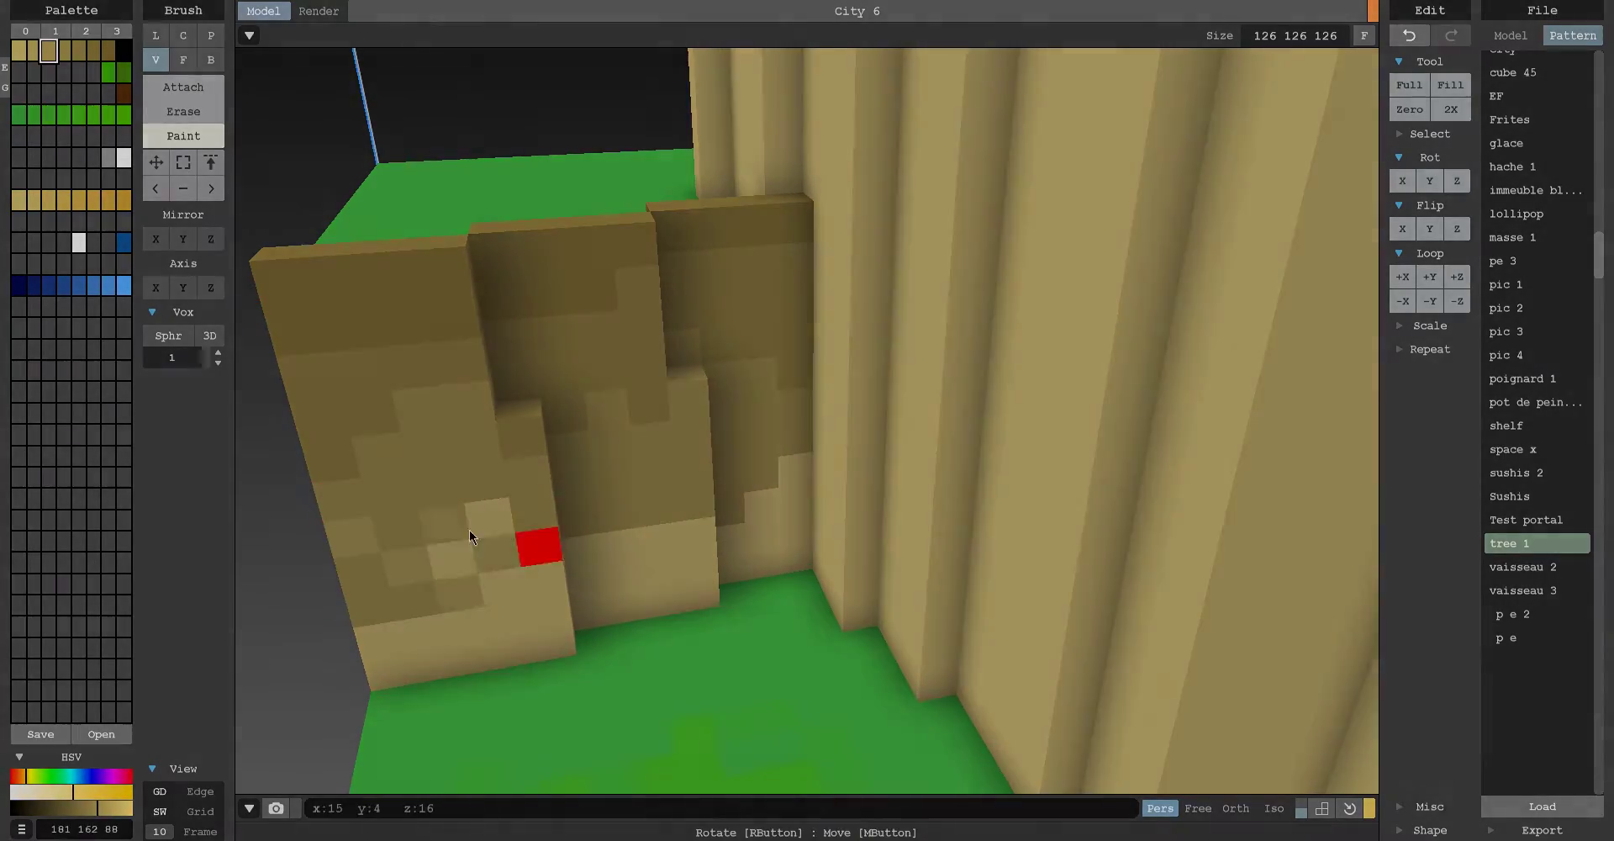